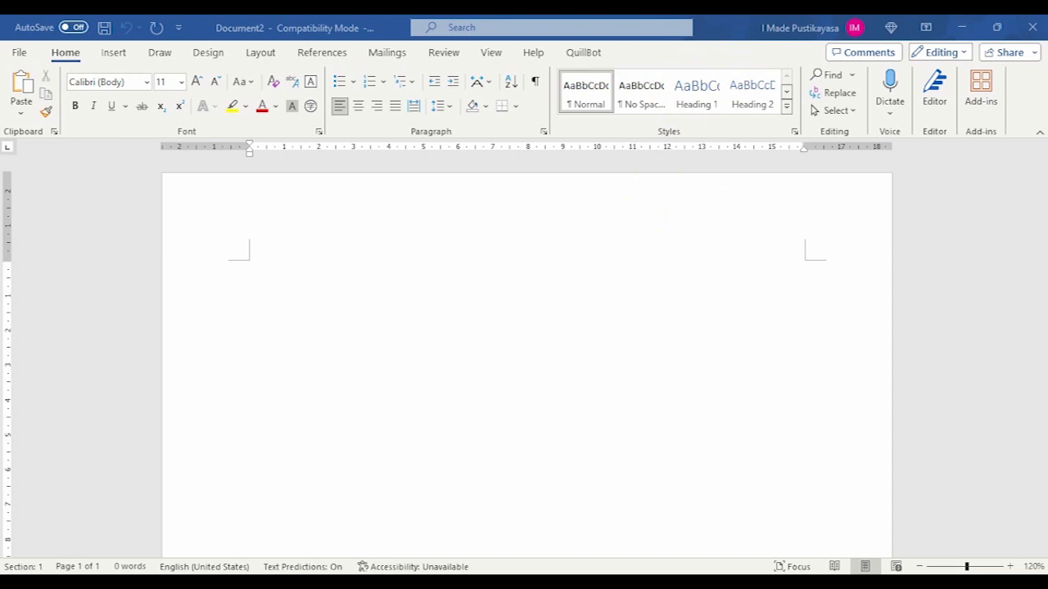
- Examine the BAB I, BAB II and BAB III chapter headings in the research report through its heading outline, and return to the blank document
mouse_move(795, 519)
left_click(753, 511)
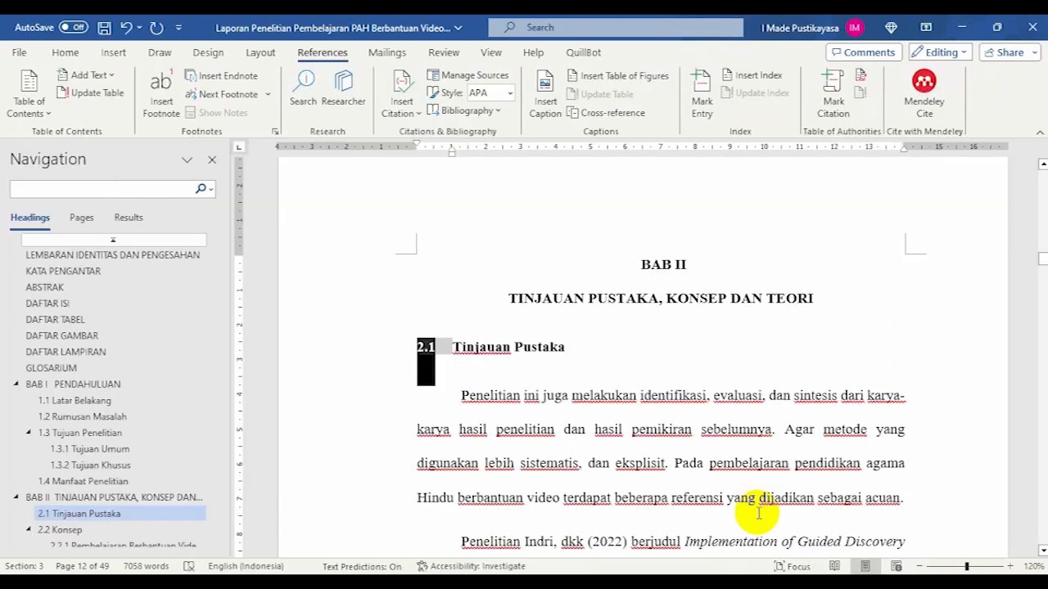
left_click_drag(508, 298, 809, 298)
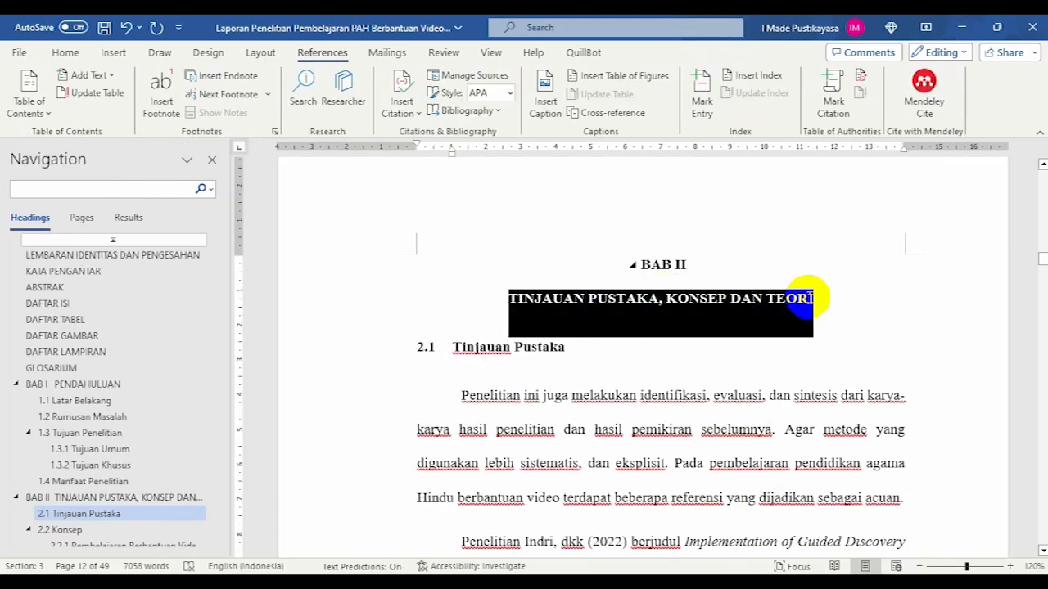
left_click(70, 383)
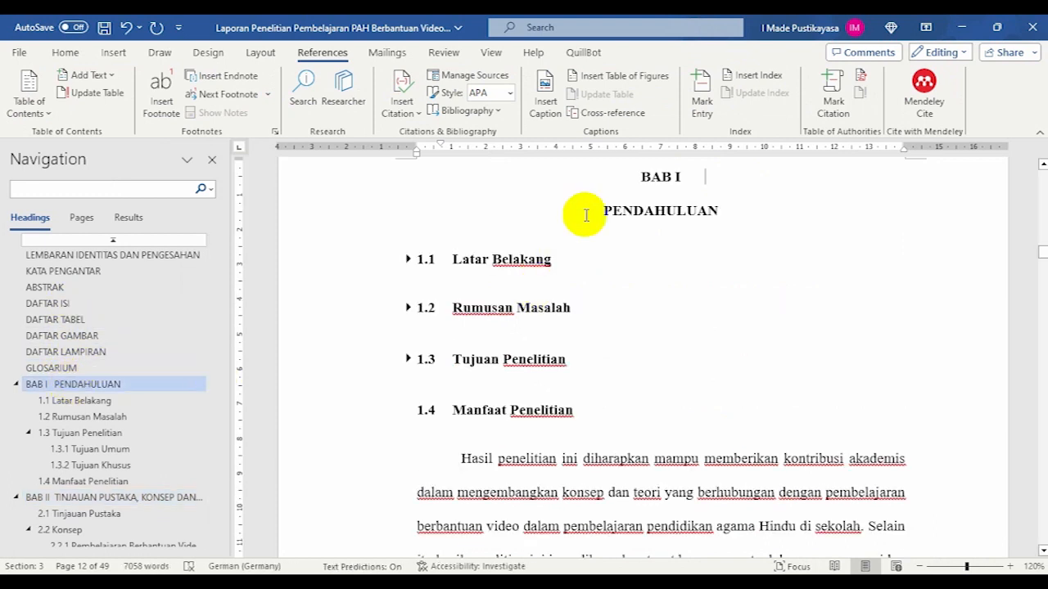
left_click_drag(605, 211, 697, 211)
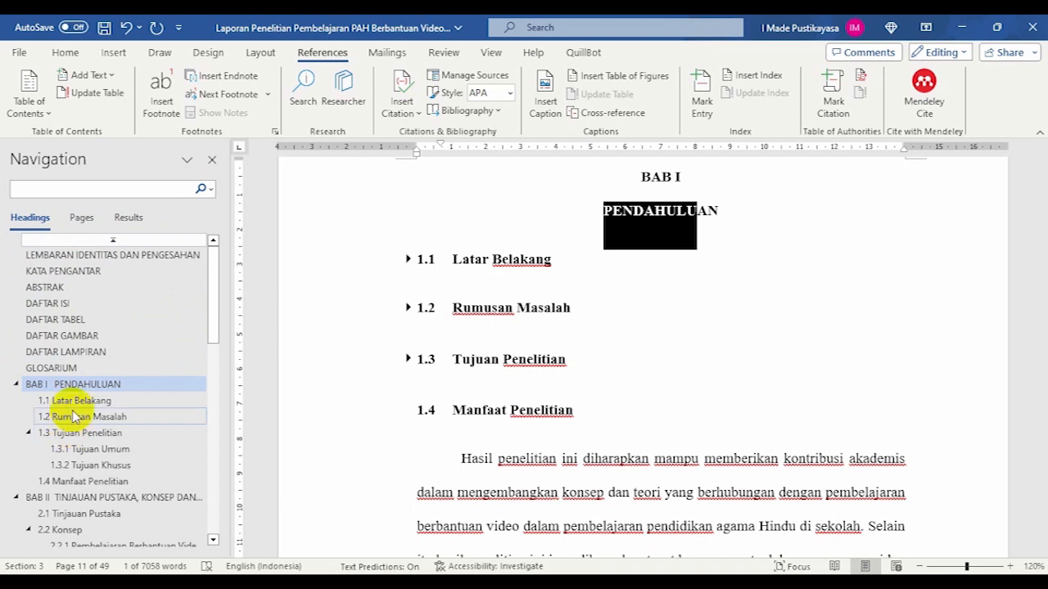
left_click(66, 500)
scroll(66, 507, "down", 4)
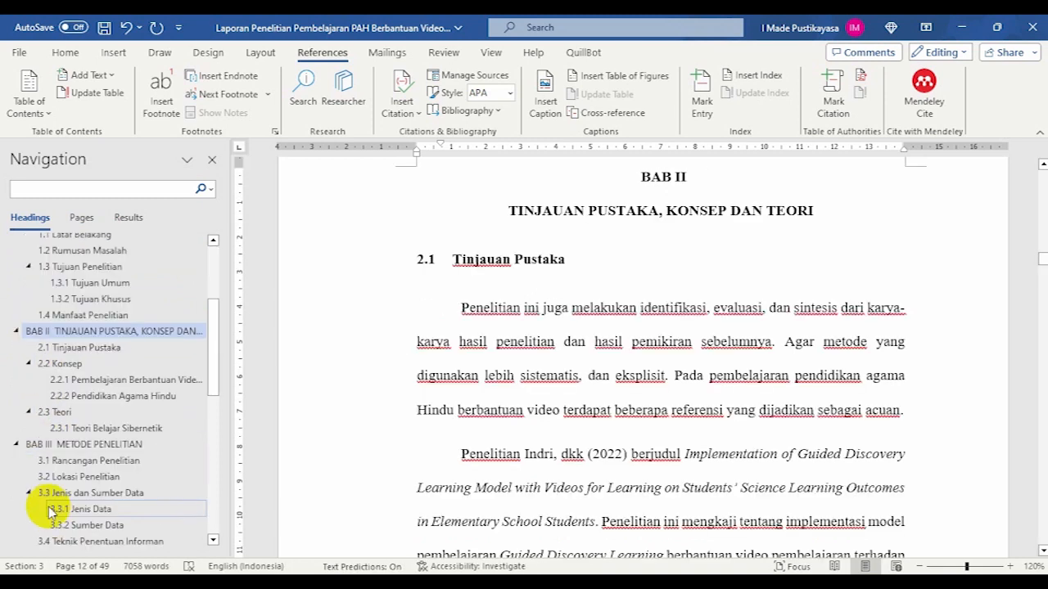
left_click(52, 446)
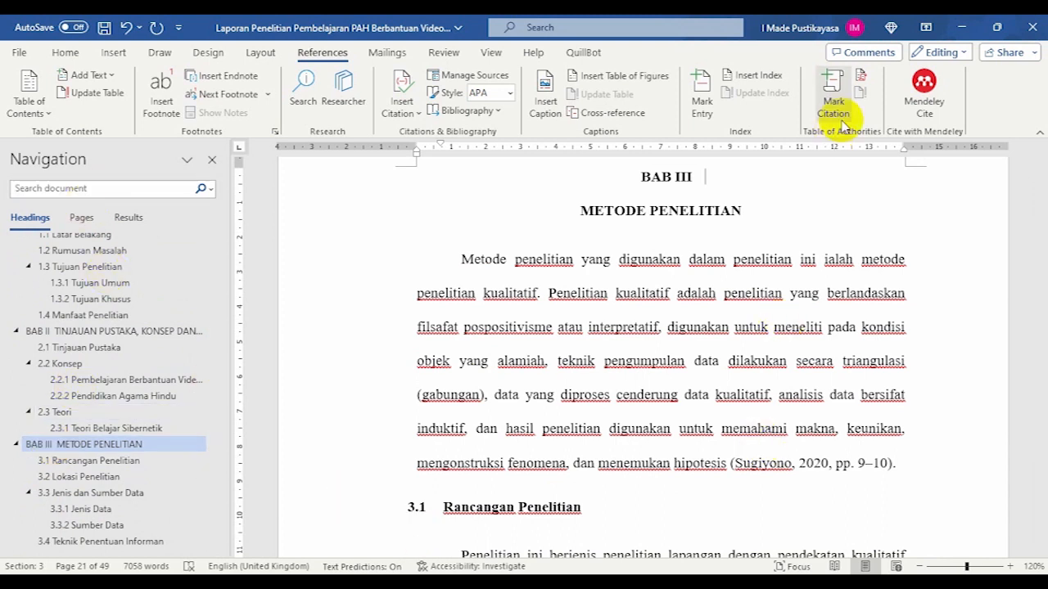
left_click(961, 28)
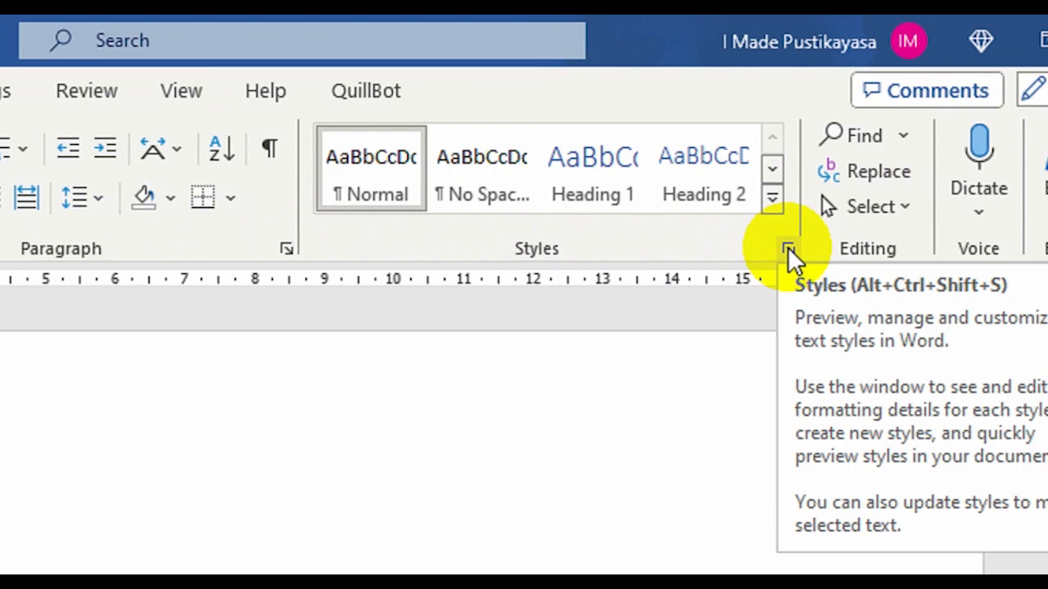
- Modify the Normal style to use the Times New Roman font at 12 pt
left_click(787, 248)
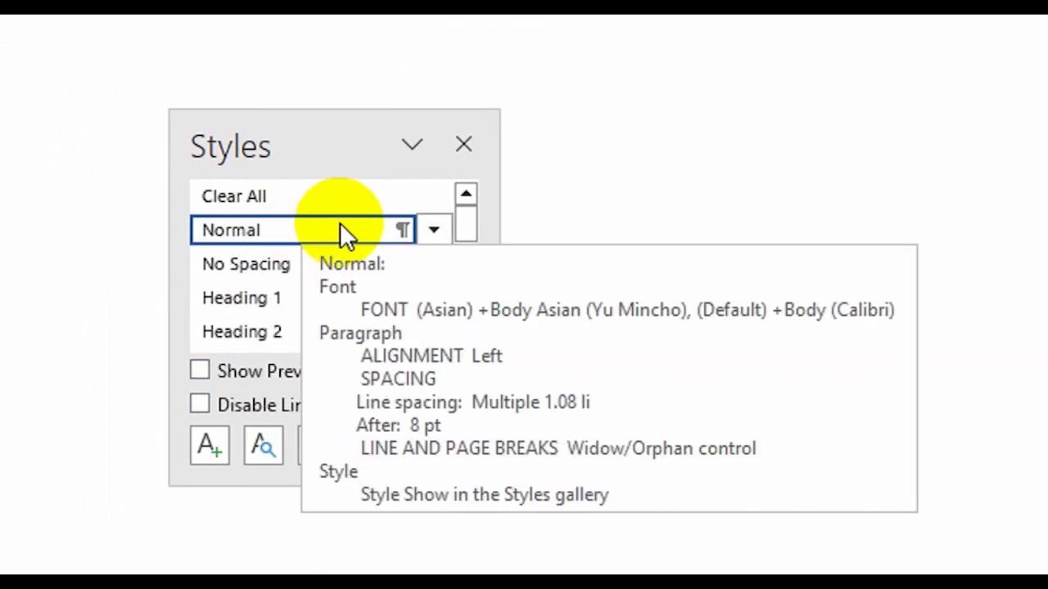
left_click(433, 232)
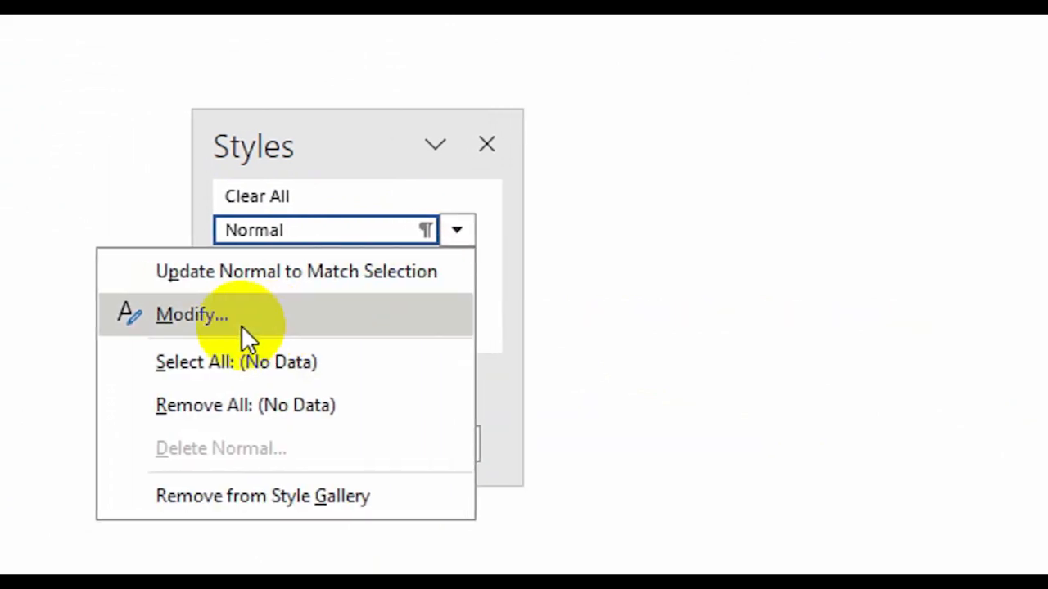
left_click(174, 317)
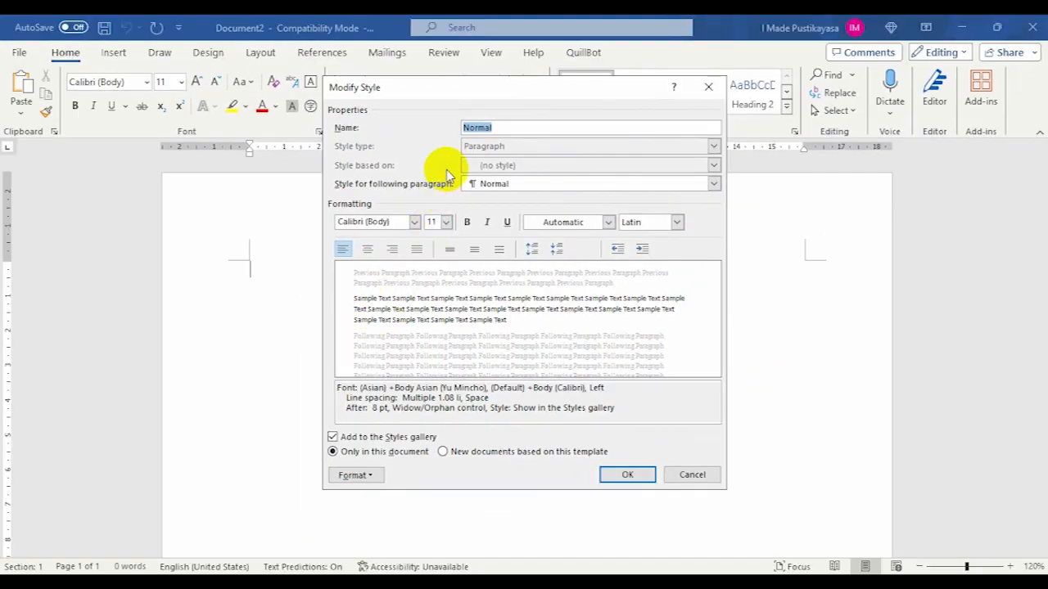
left_click(414, 223)
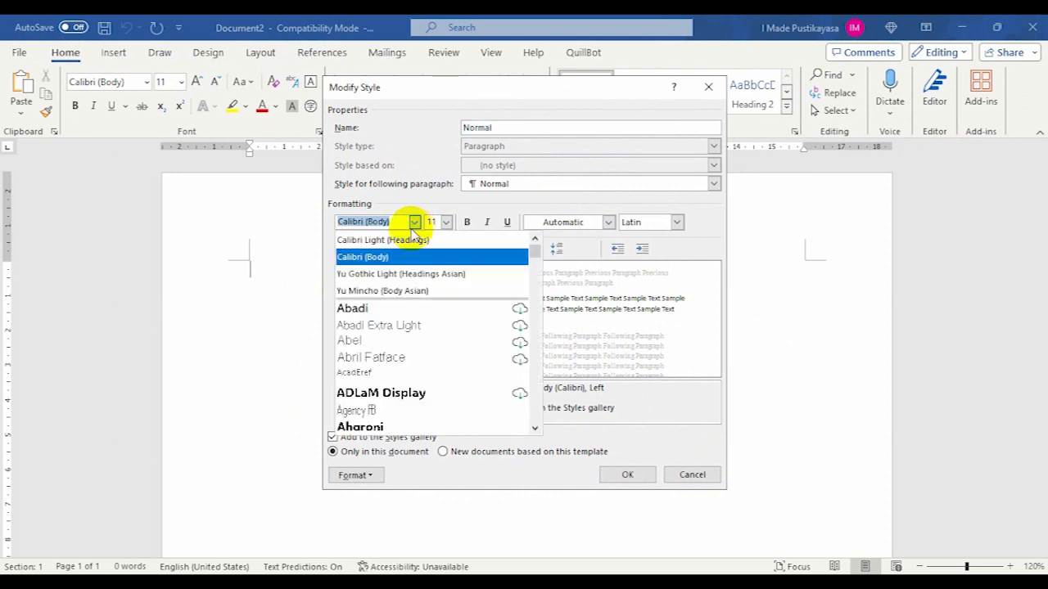
type("Times New Roman")
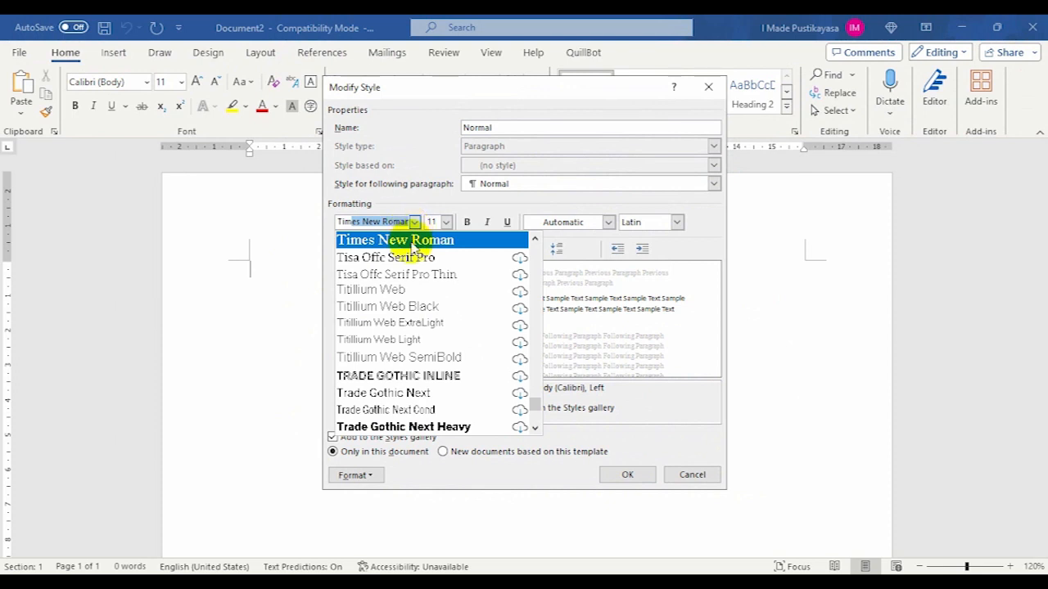
left_click(411, 239)
left_click(446, 222)
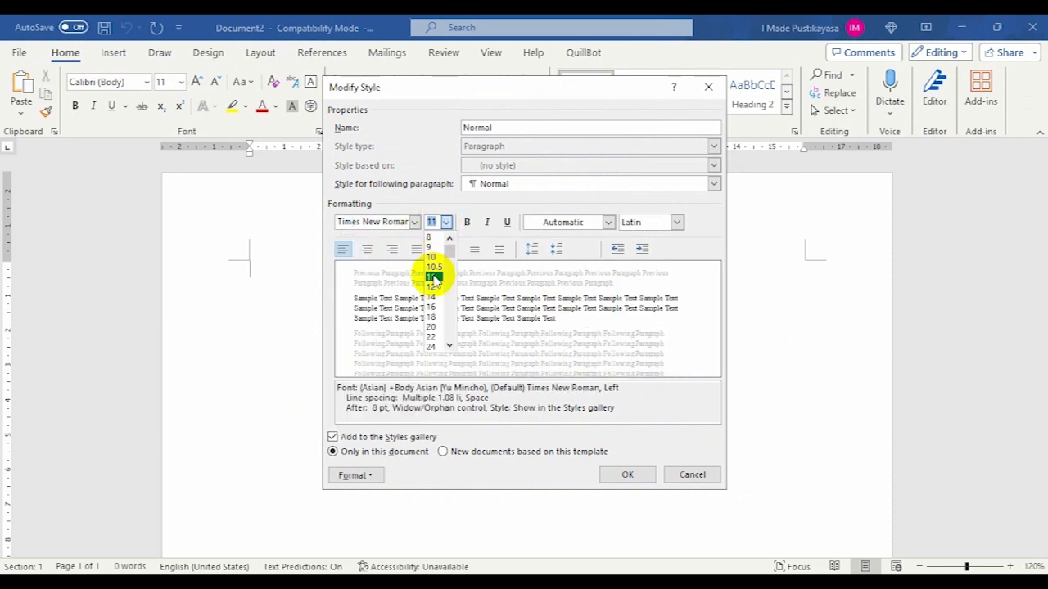
left_click(431, 287)
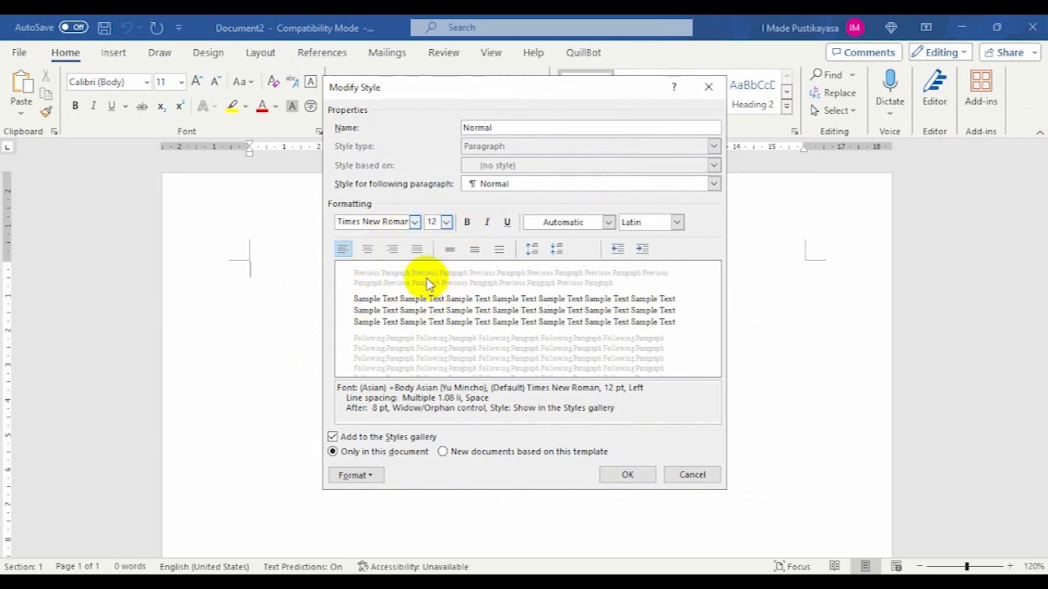
- Justify the Normal style's text and set its font color to Automatic
left_click(417, 250)
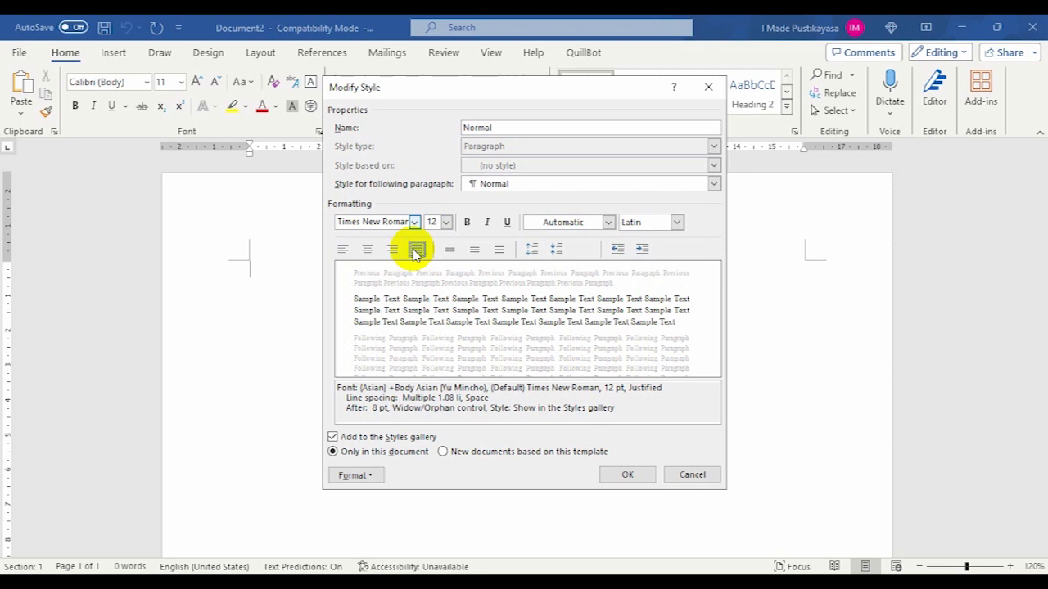
left_click(610, 223)
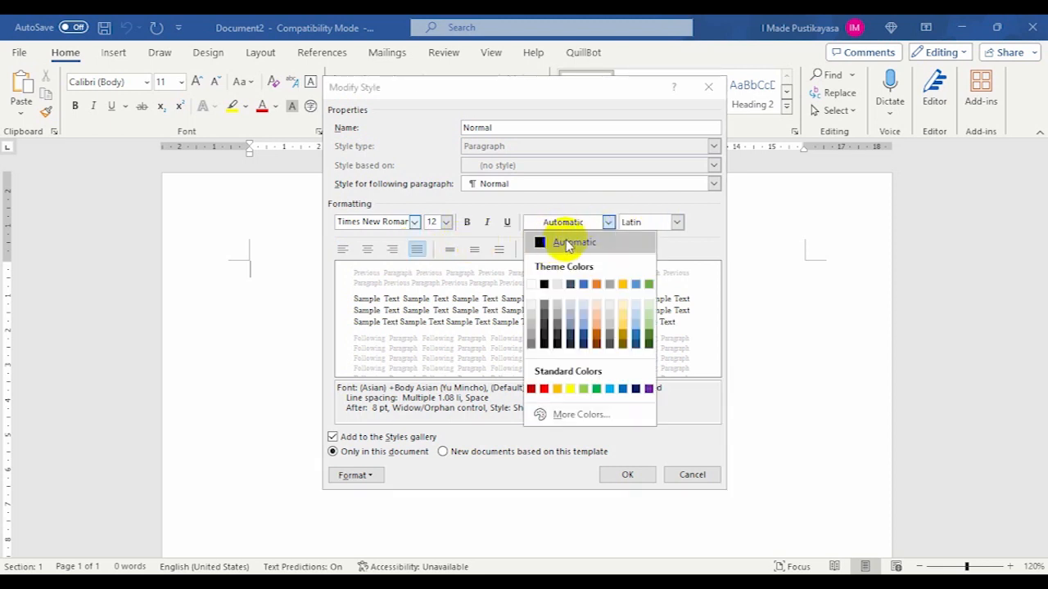
left_click(566, 243)
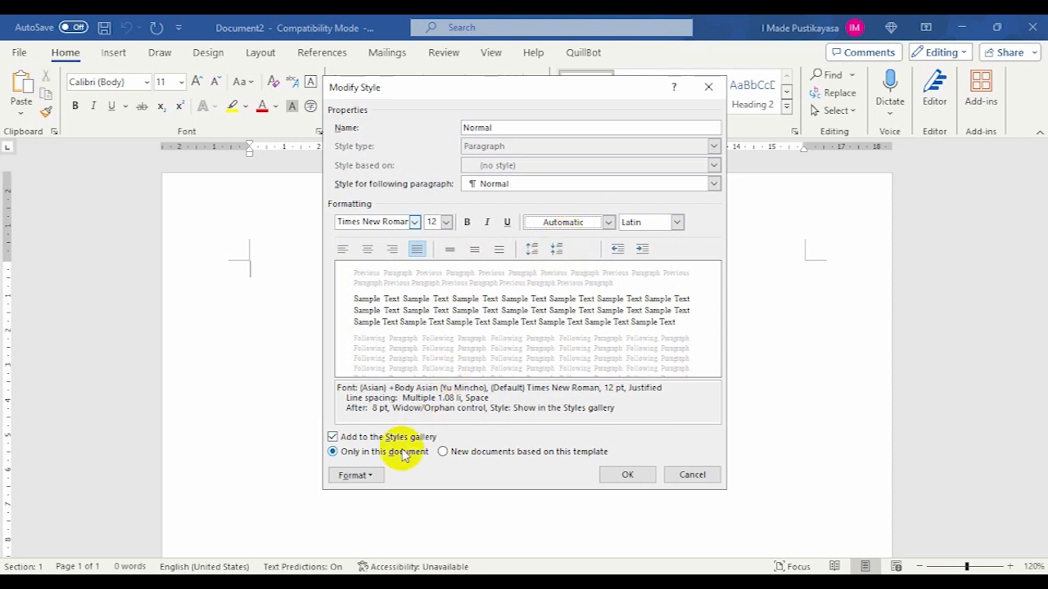
- Give the Normal style's paragraphs a first-line indent of 1.27 cm
left_click(360, 474)
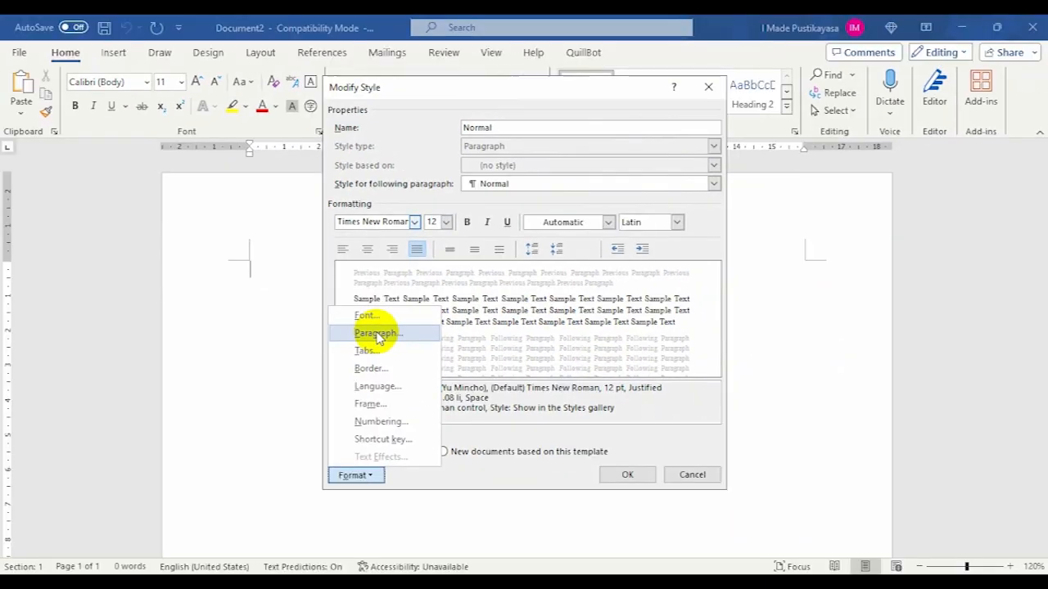
left_click(377, 333)
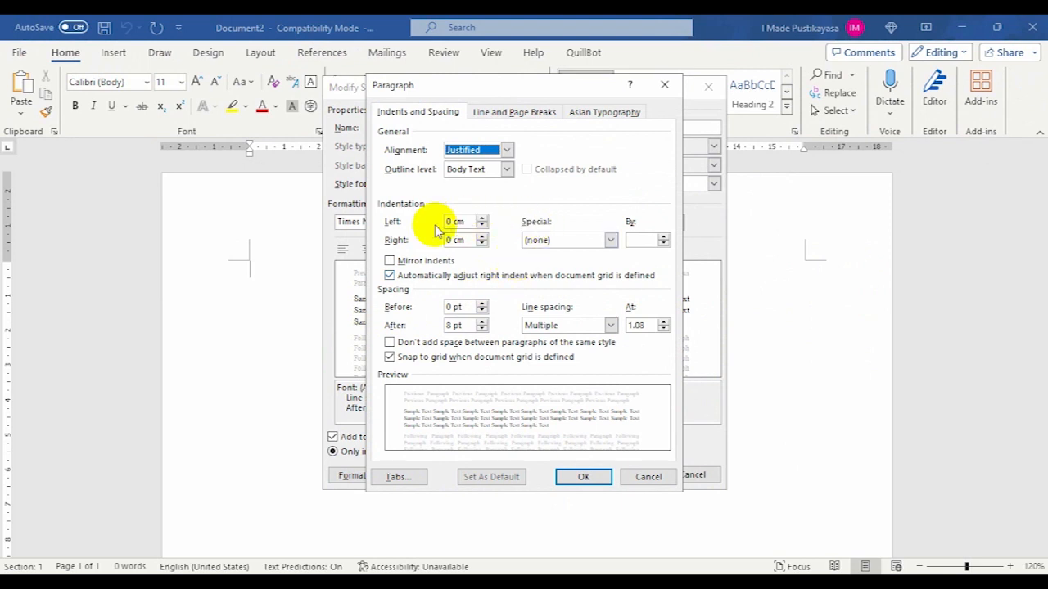
left_click(610, 240)
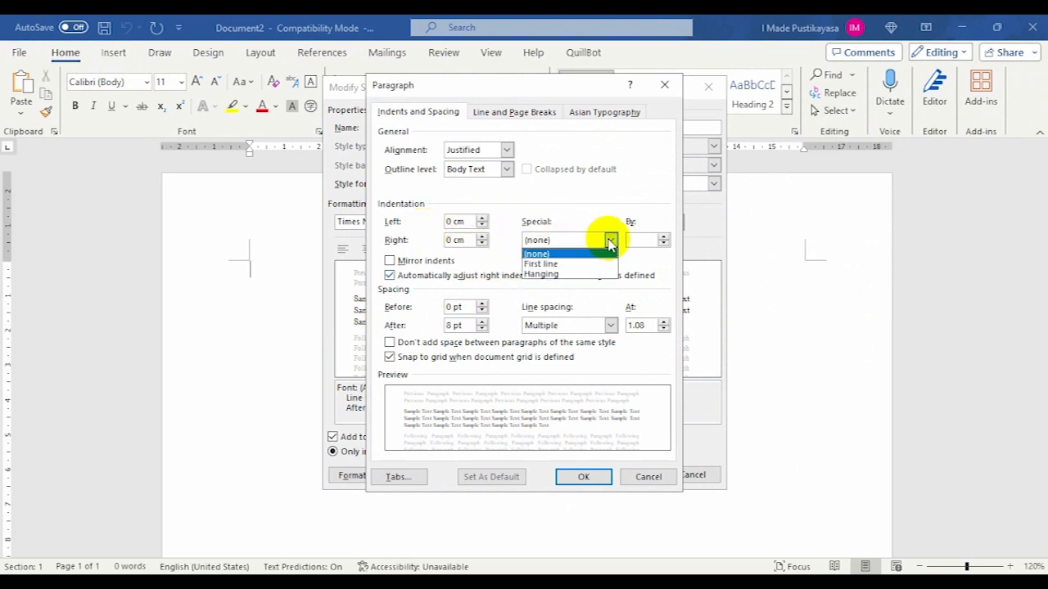
left_click(563, 264)
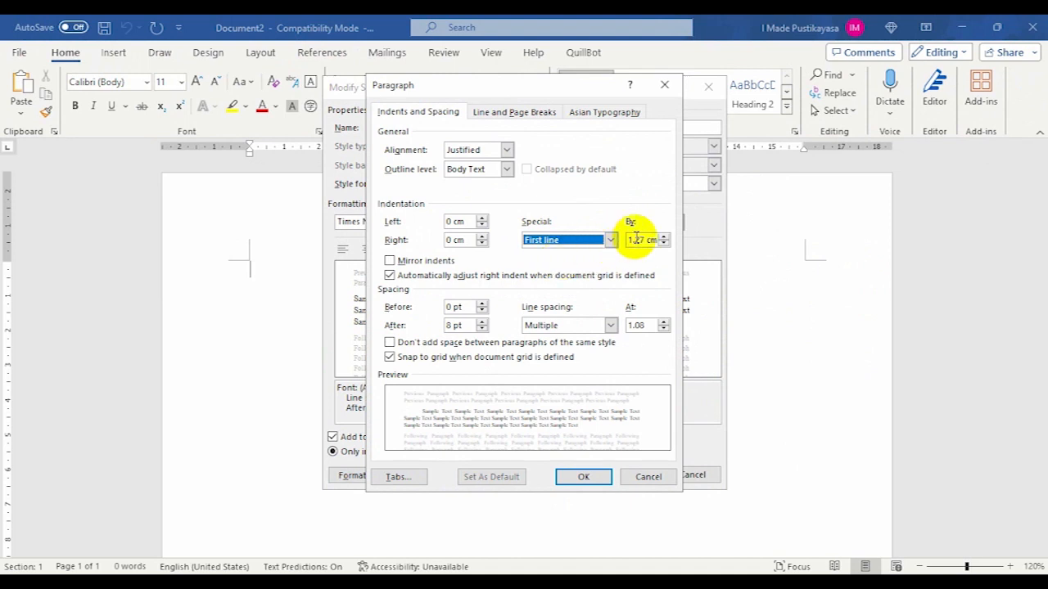
left_click_drag(632, 240, 648, 241)
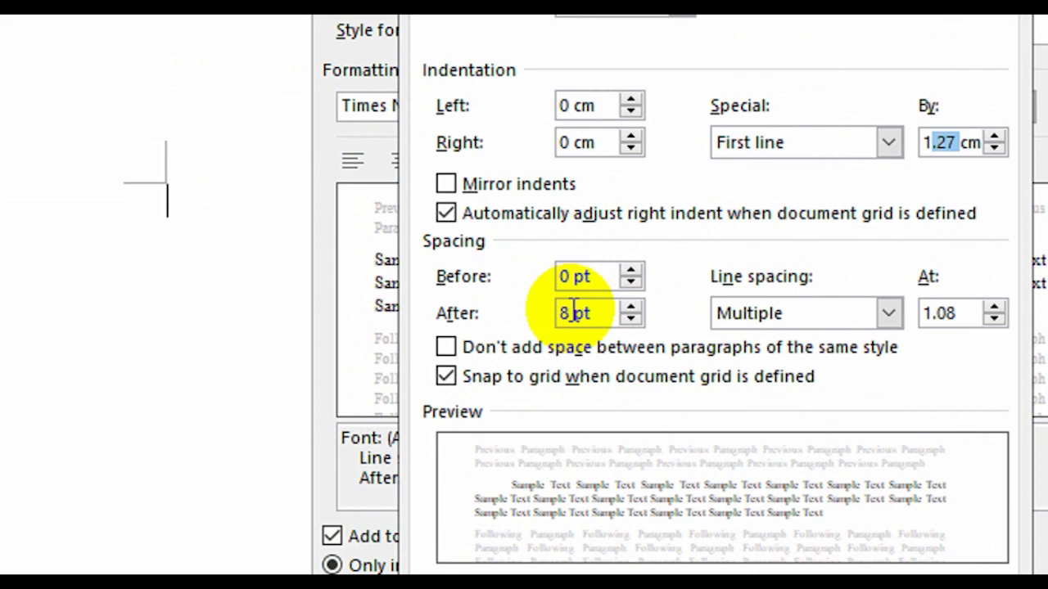
- Set the Normal style's spacing after paragraphs to 0 pt and its line spacing to Double, and save the style changes
left_click_drag(573, 313, 550, 311)
type("0")
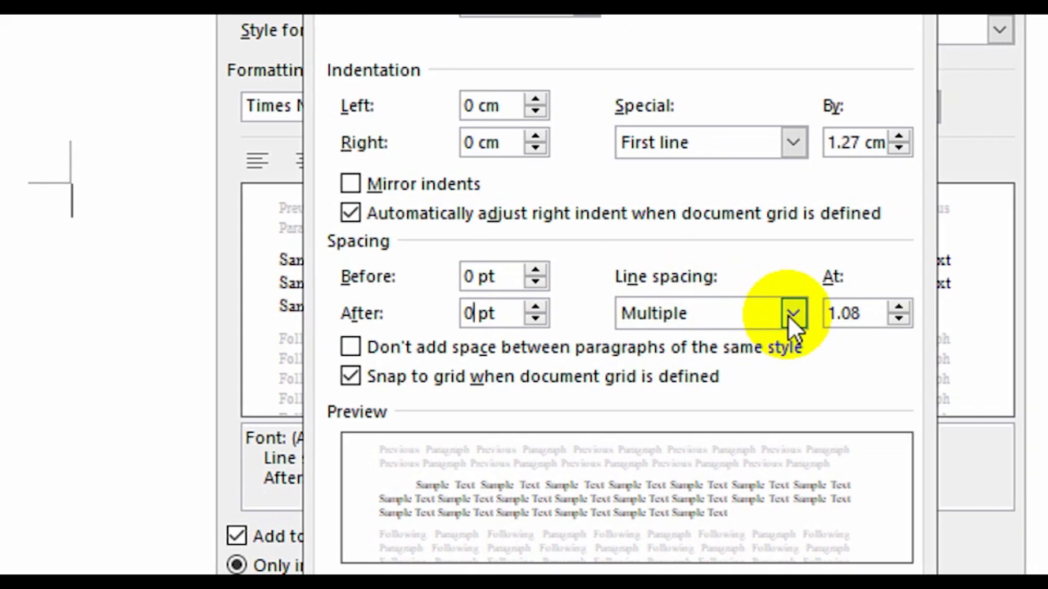
left_click(790, 314)
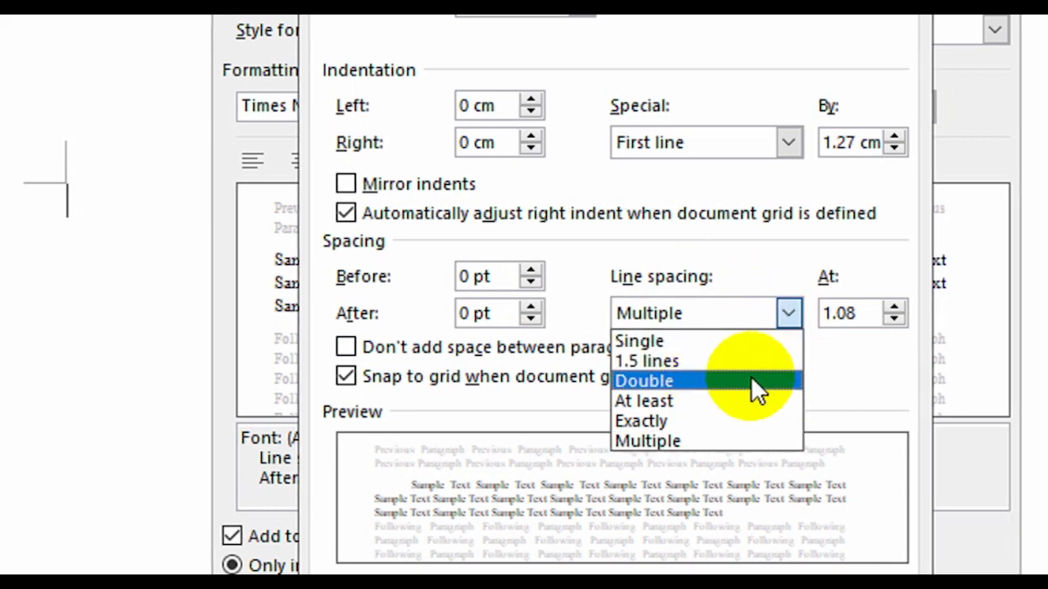
left_click(752, 379)
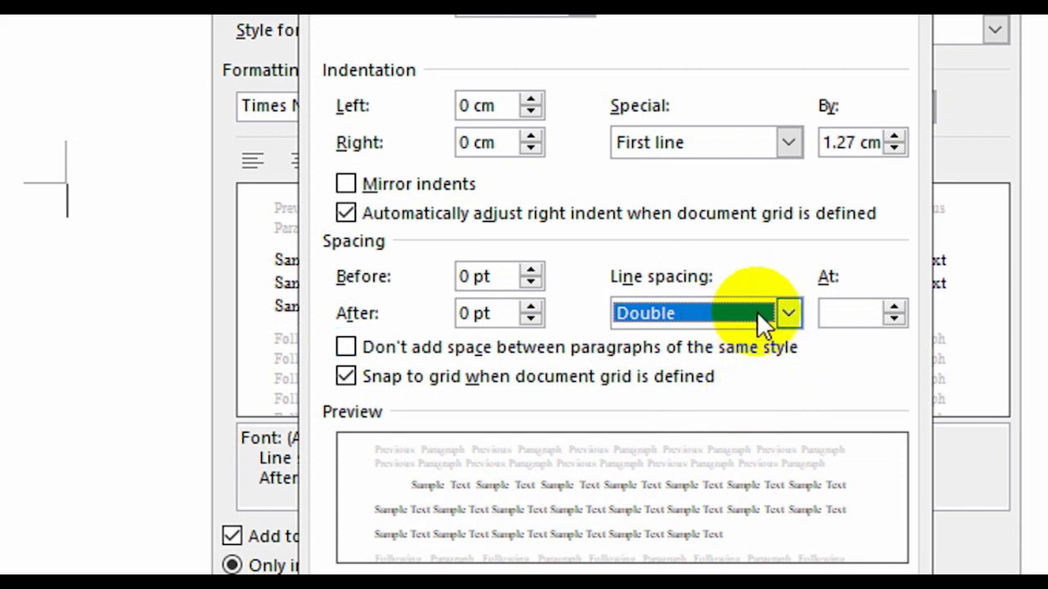
left_click(787, 312)
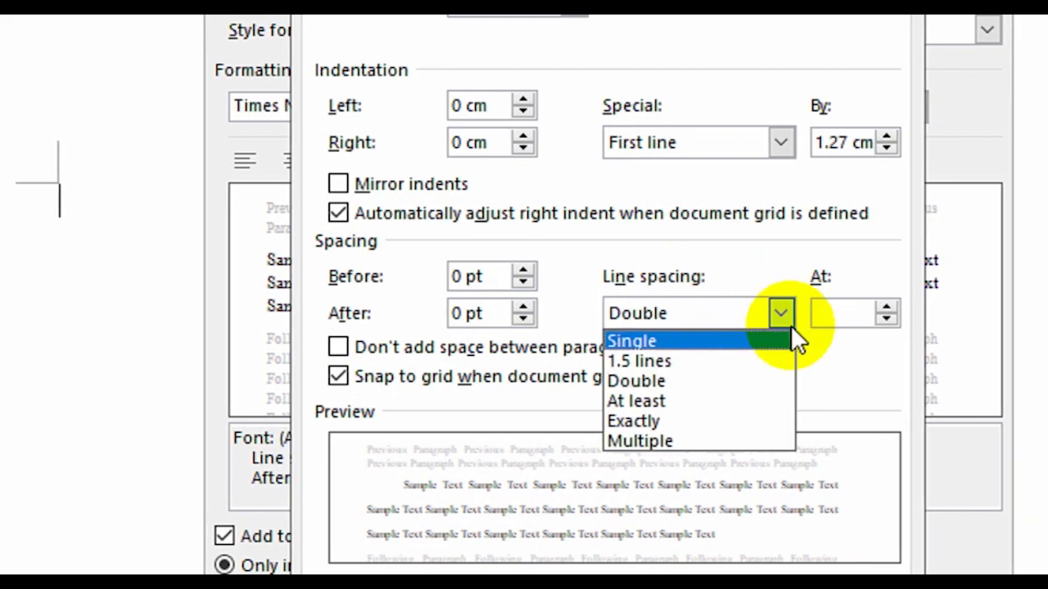
left_click(778, 312)
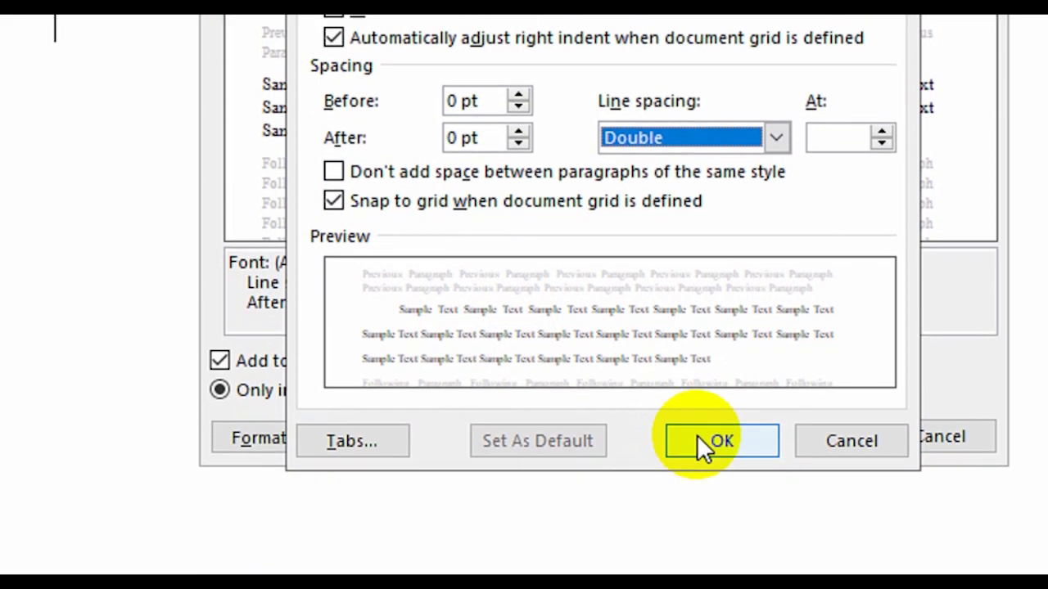
left_click(699, 437)
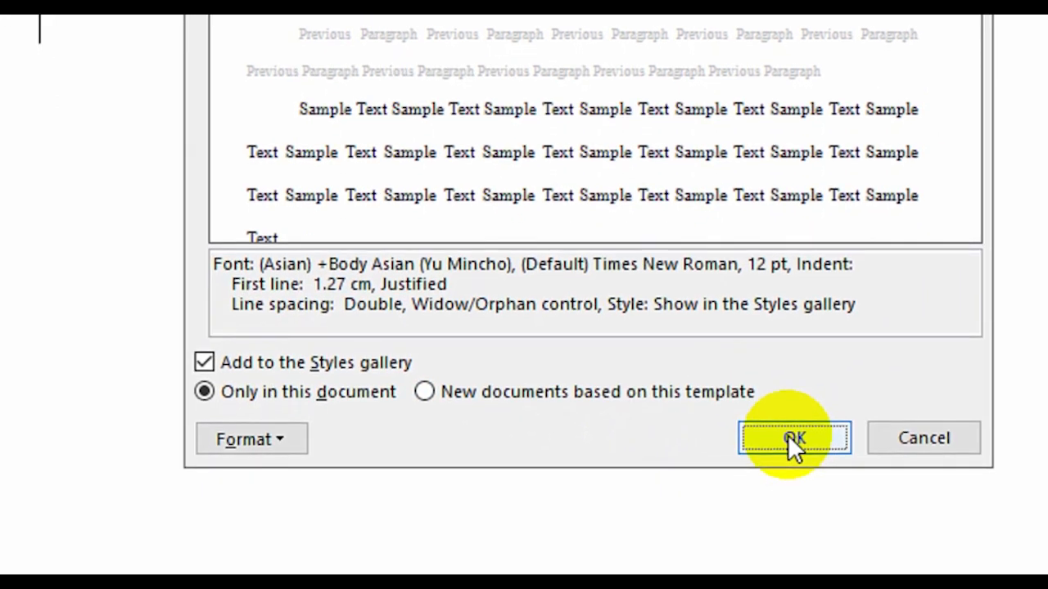
left_click(791, 438)
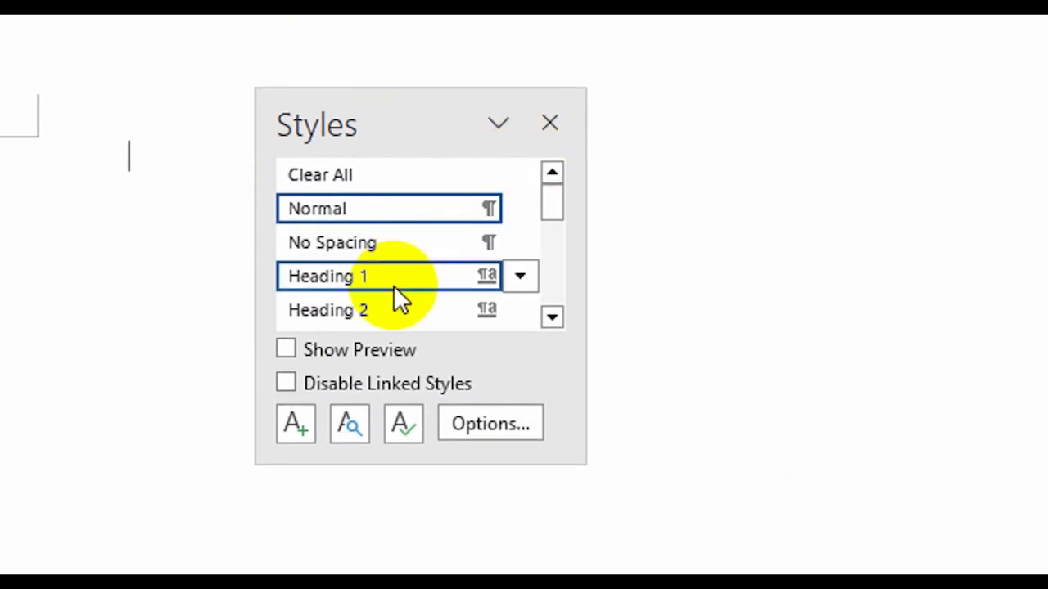
- Modify the Heading 1 style to use the Times New Roman font at 12 pt in bold
mouse_move(521, 278)
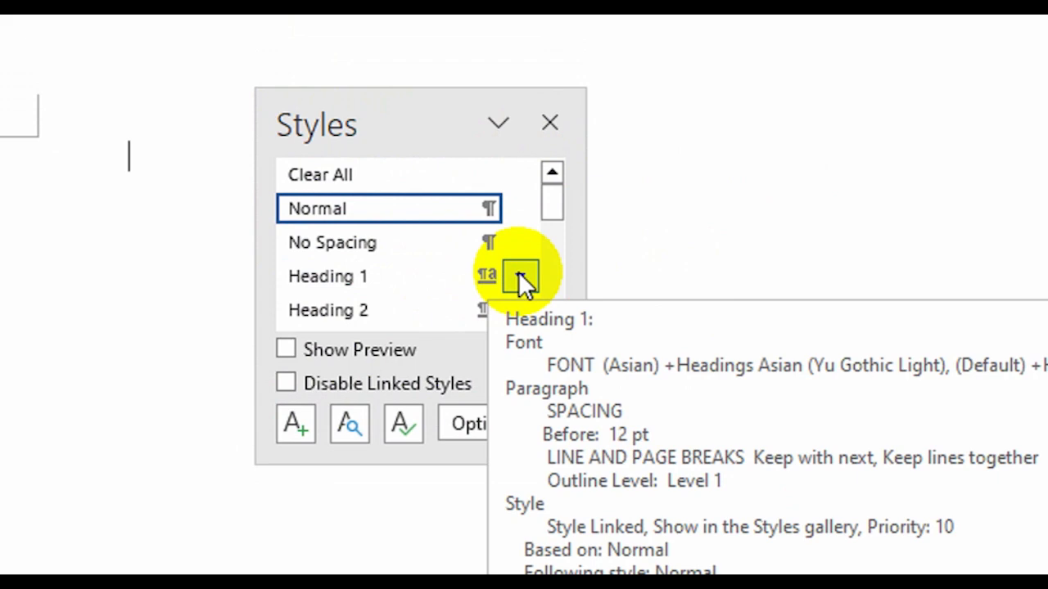
left_click(521, 276)
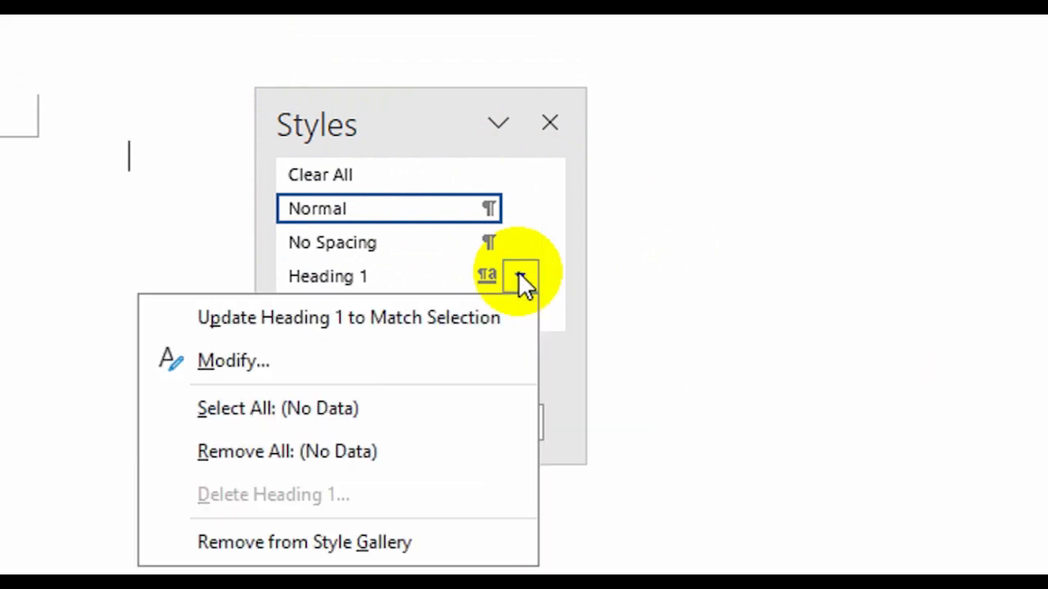
left_click(340, 360)
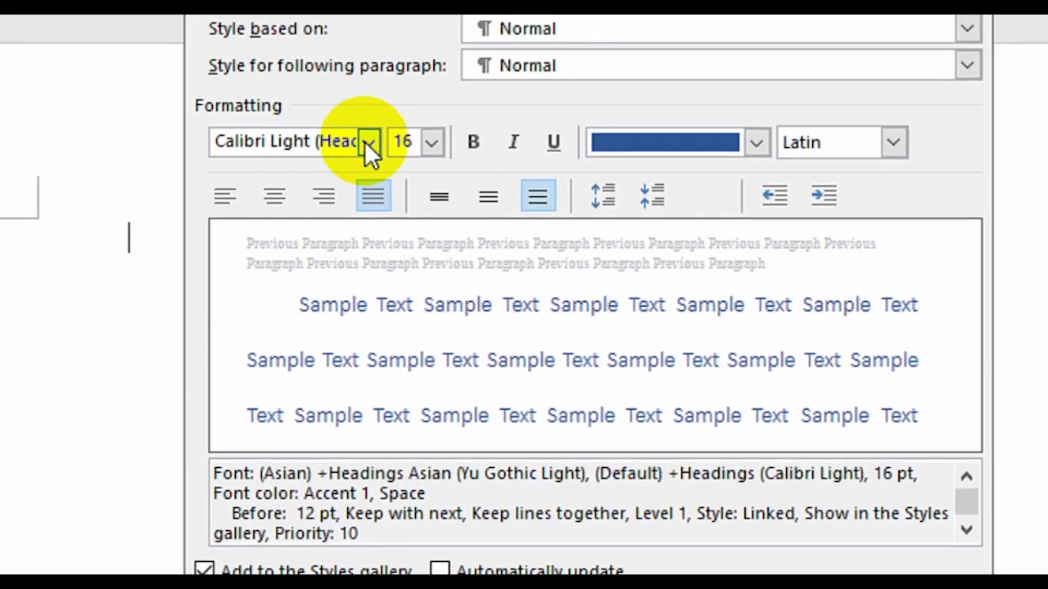
left_click(364, 154)
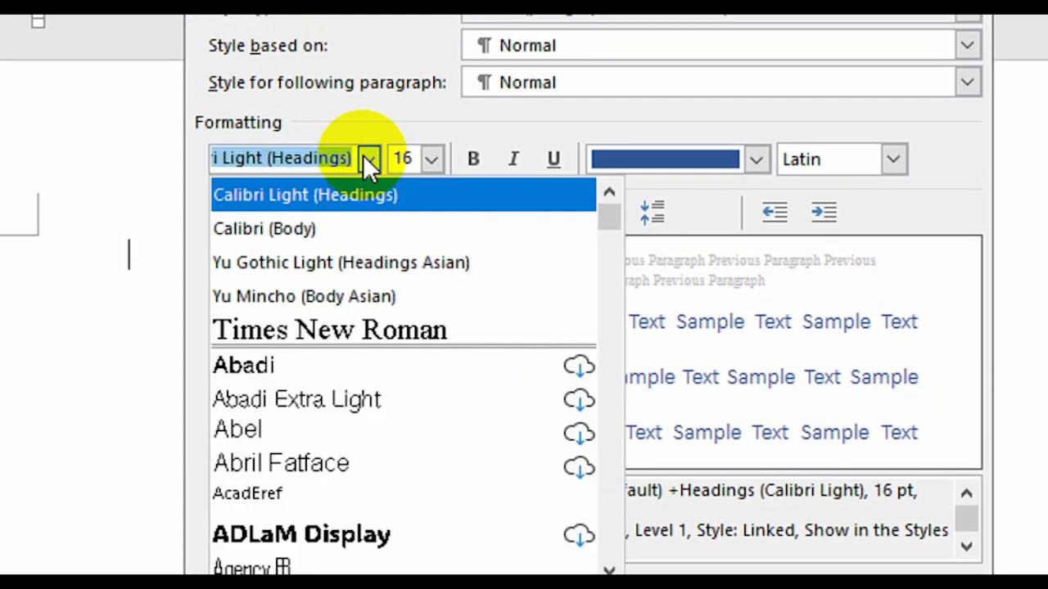
left_click(353, 328)
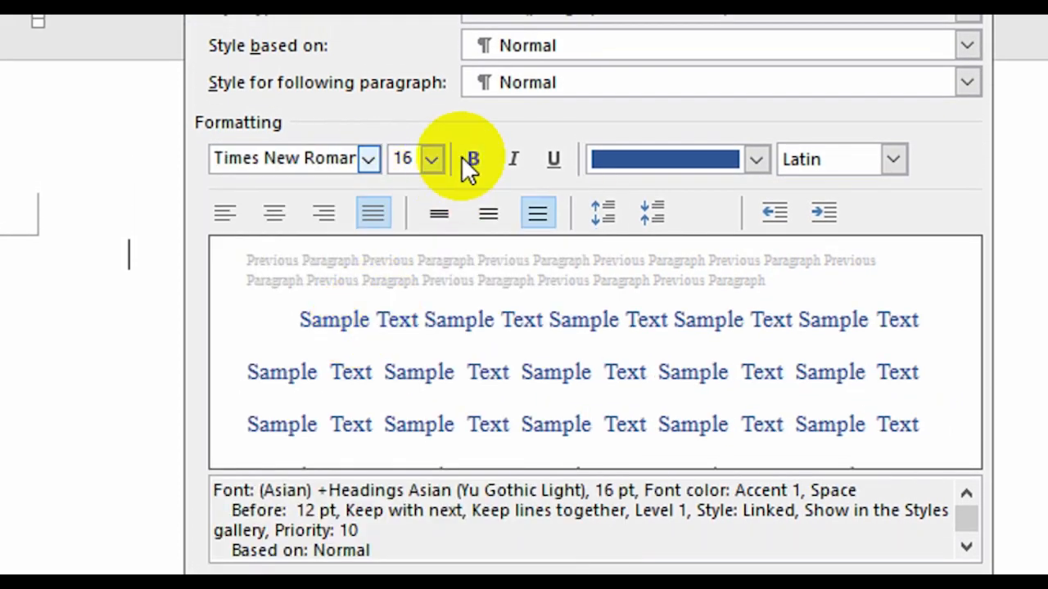
left_click(437, 159)
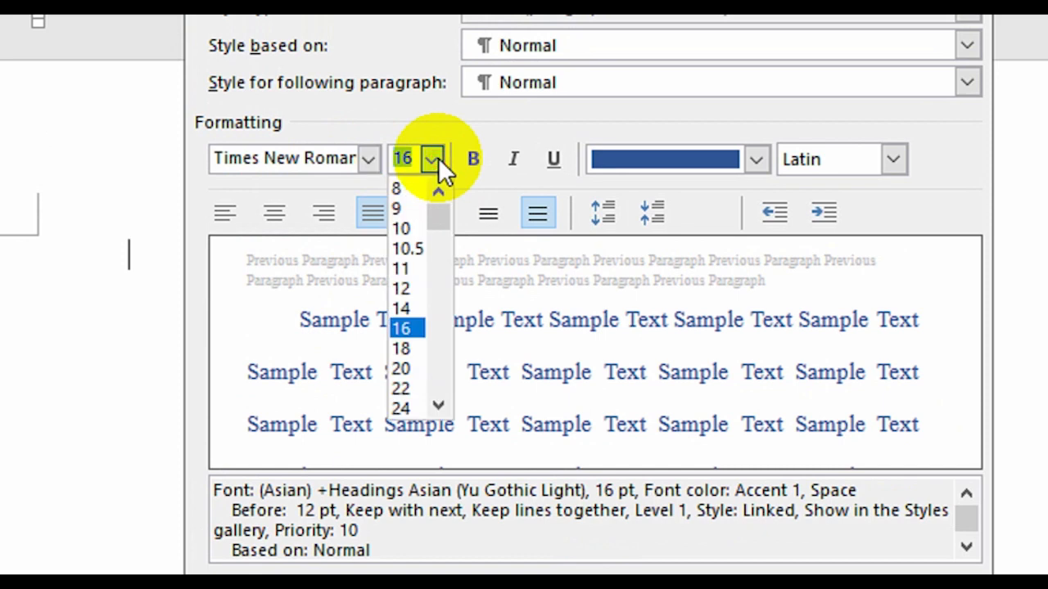
left_click(406, 289)
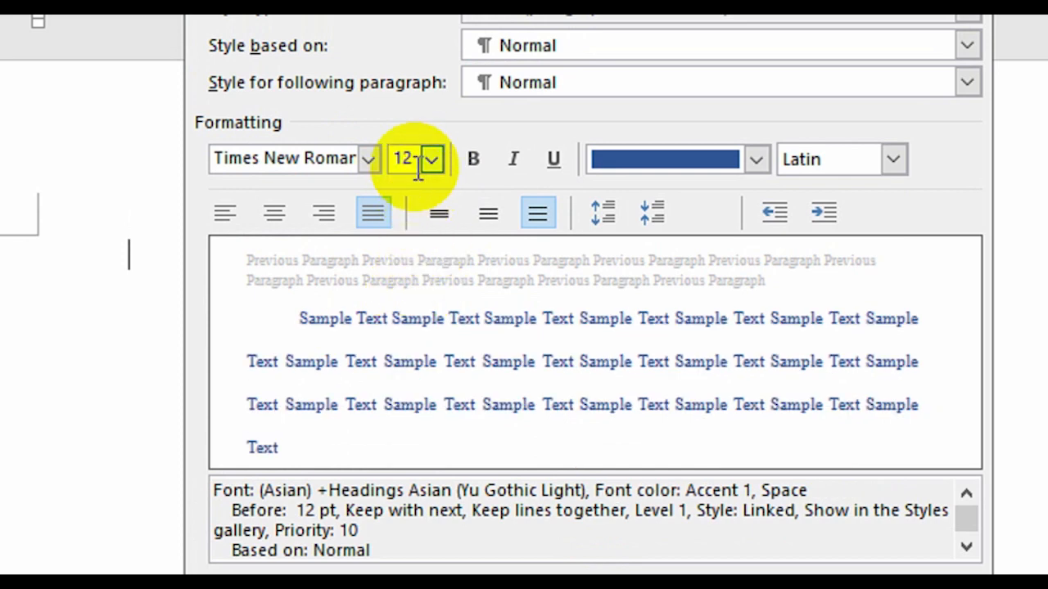
left_click(472, 163)
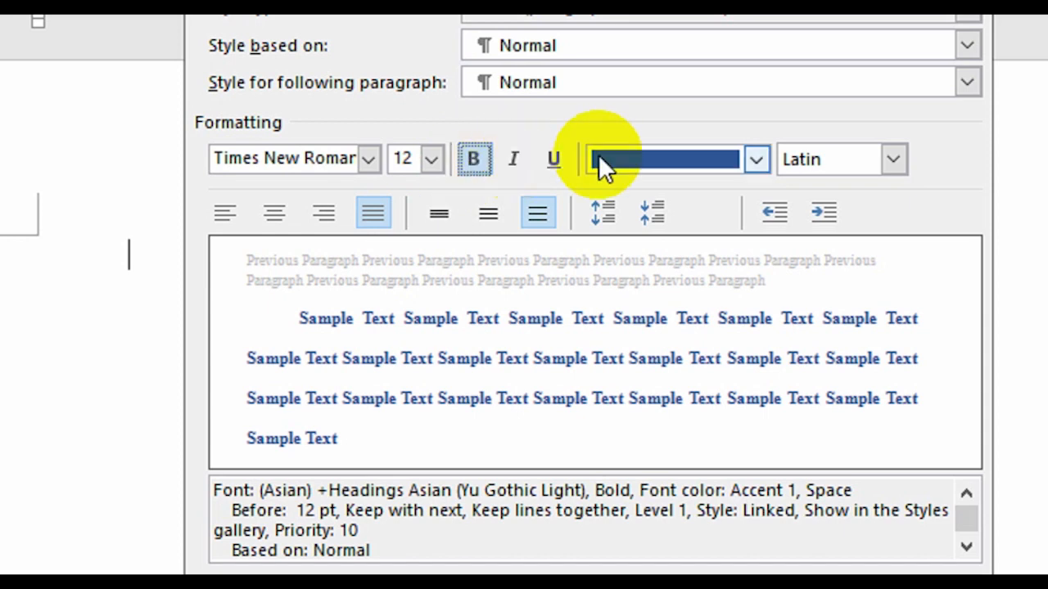
- Set the Heading 1 style's font color to Automatic and center its text
left_click(657, 157)
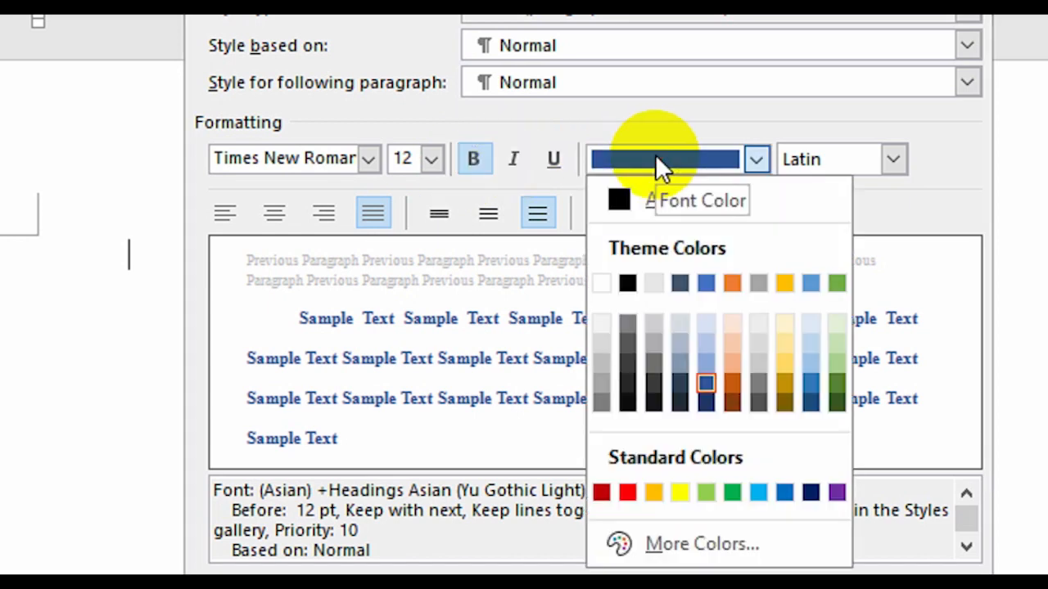
left_click(619, 203)
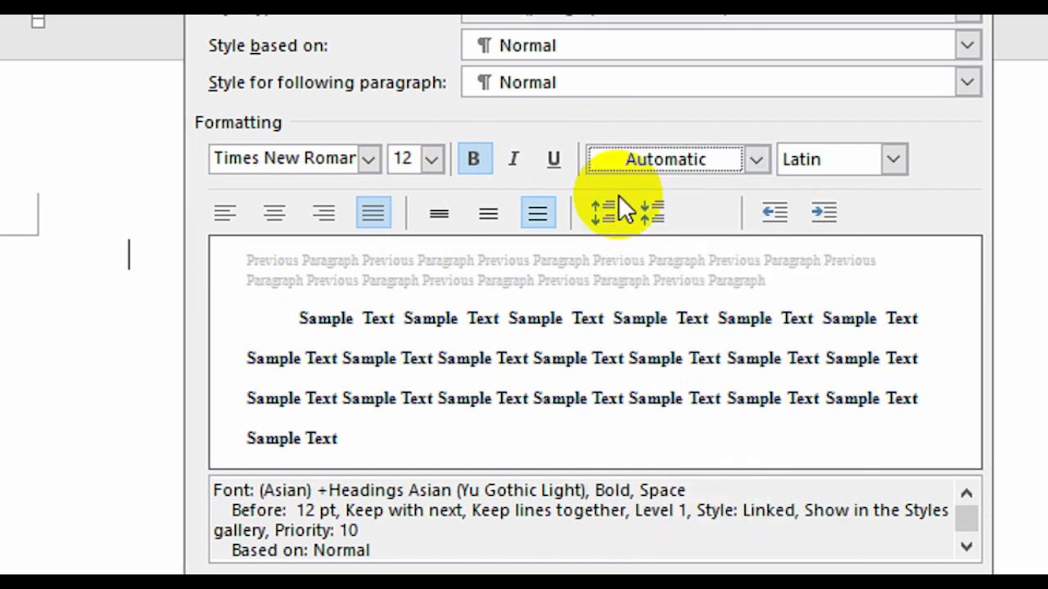
left_click(274, 220)
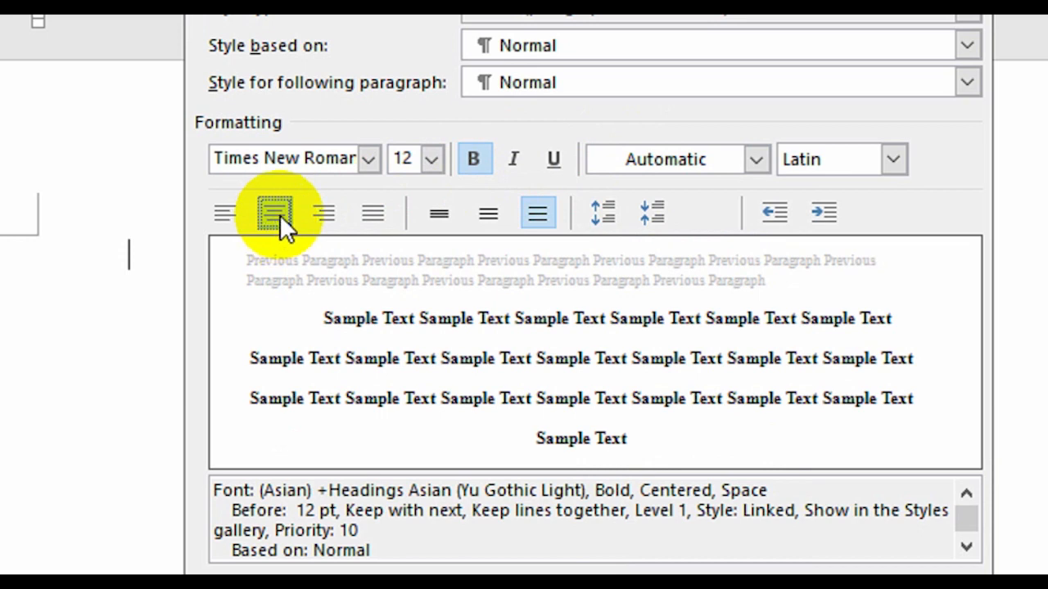
- Give the Heading 1 style single line spacing and set its special indentation to (none)
left_click(441, 215)
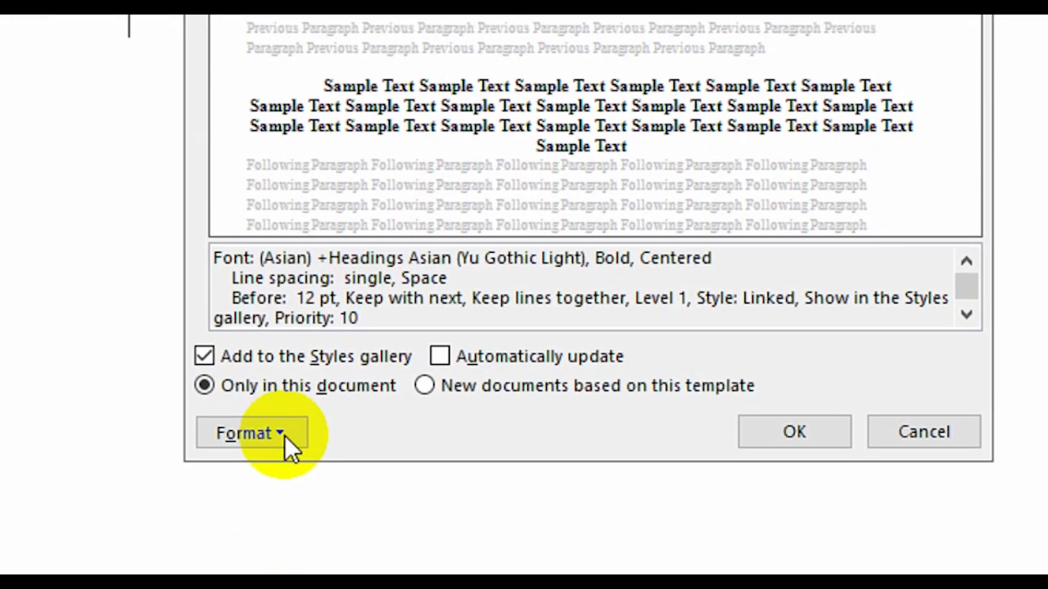
left_click(284, 434)
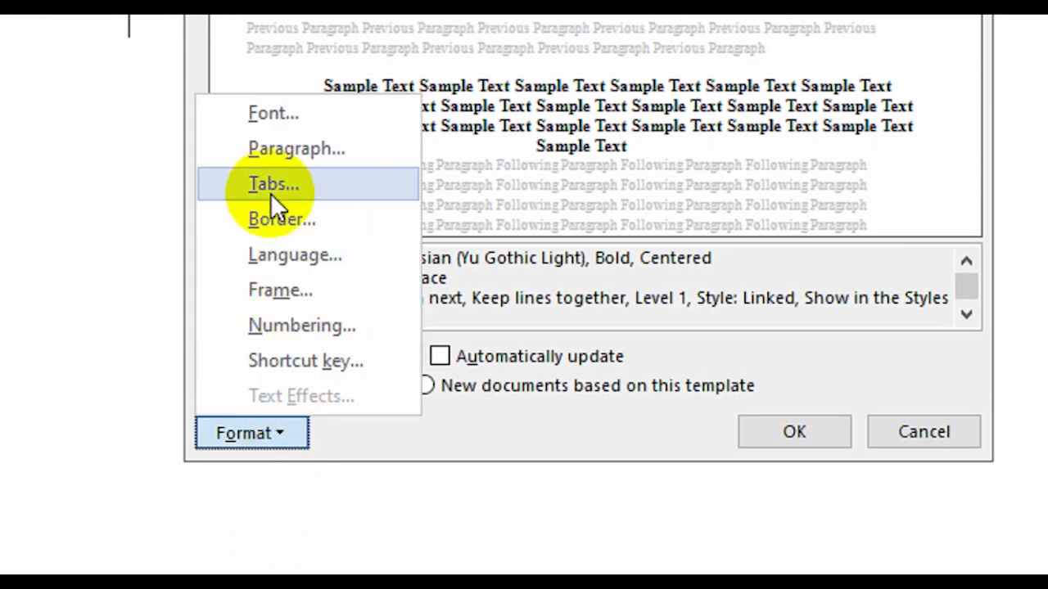
left_click(277, 155)
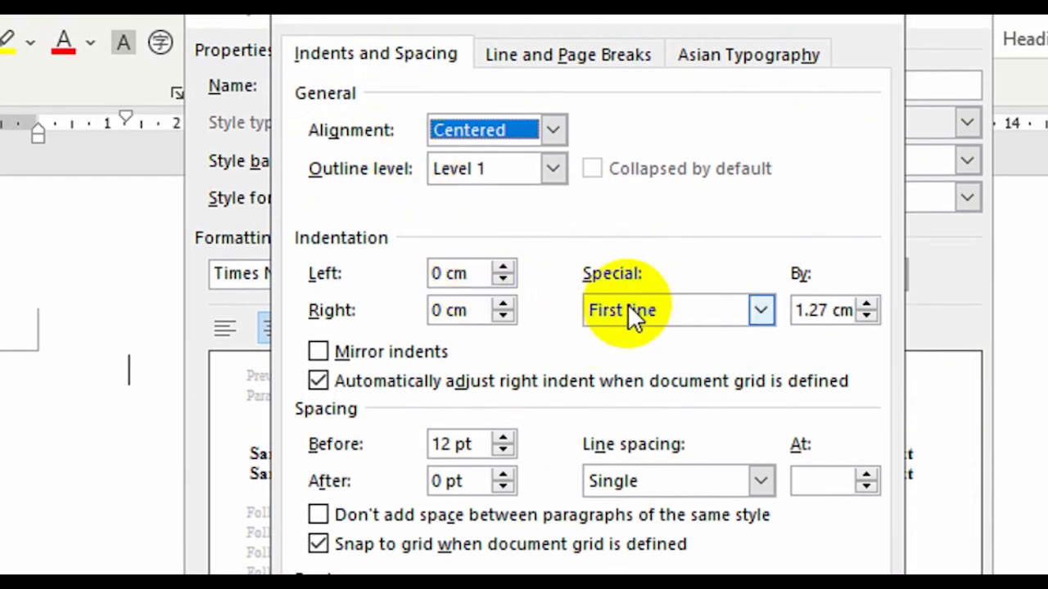
left_click(758, 310)
left_click(717, 337)
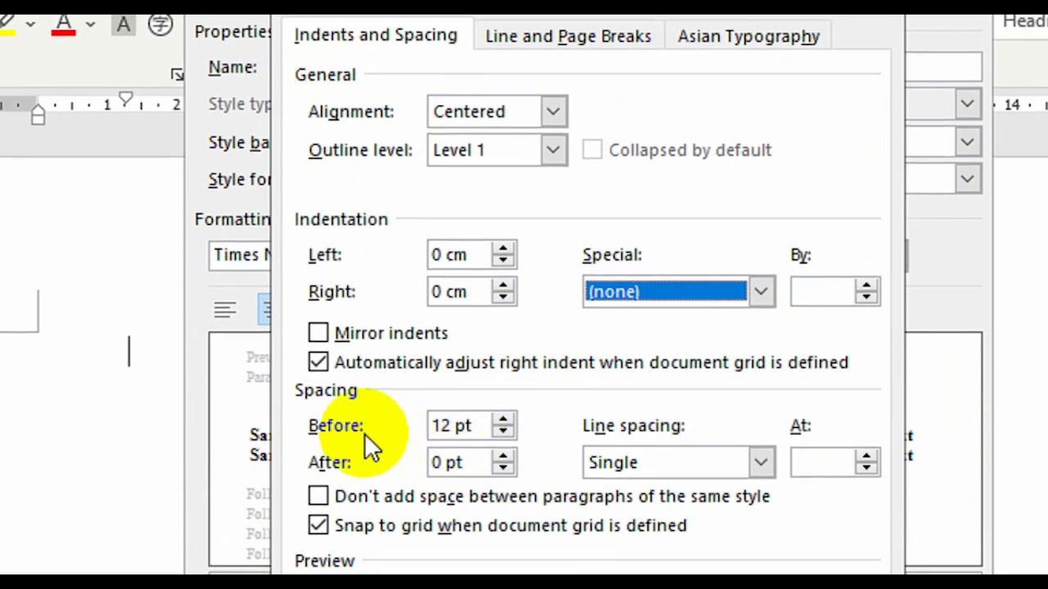
- Set the Heading 1 style's paragraph spacing to 0 pt before and 12 pt after, and save the style changes
left_click(501, 433)
left_click(502, 433)
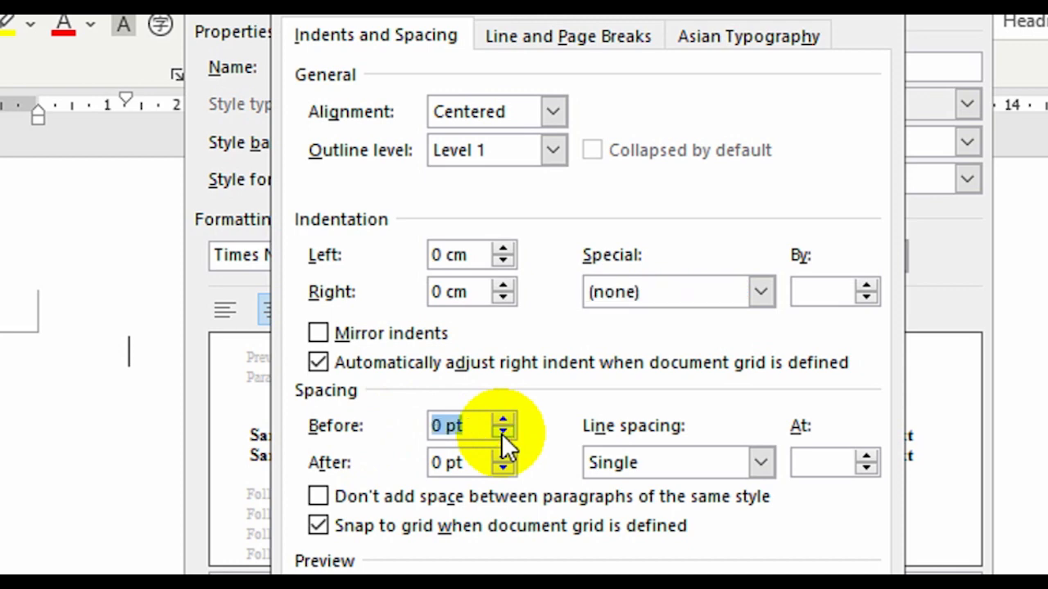
left_click(438, 432)
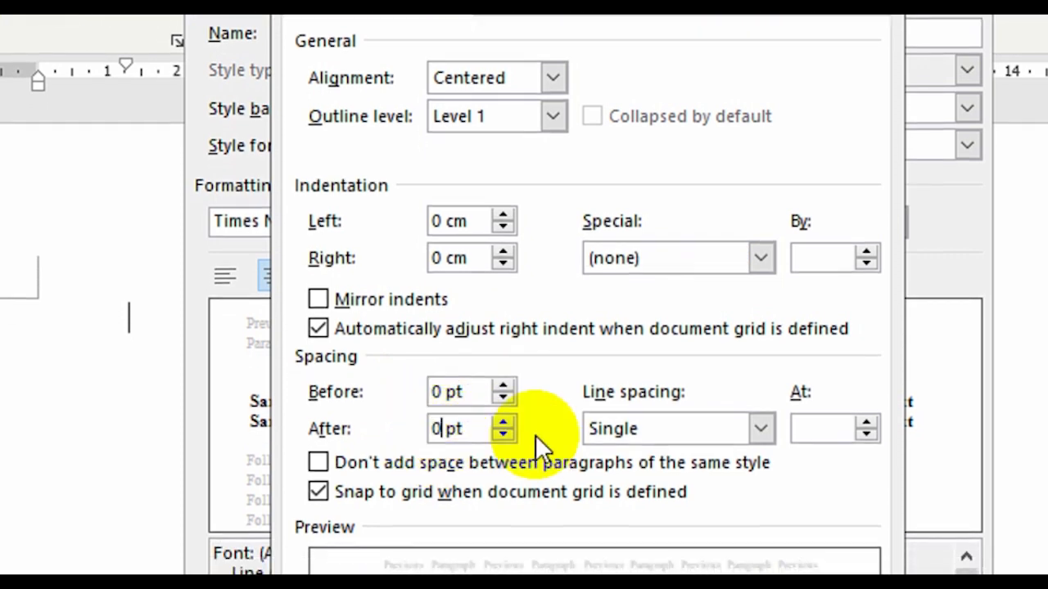
left_click(504, 419)
left_click(504, 419)
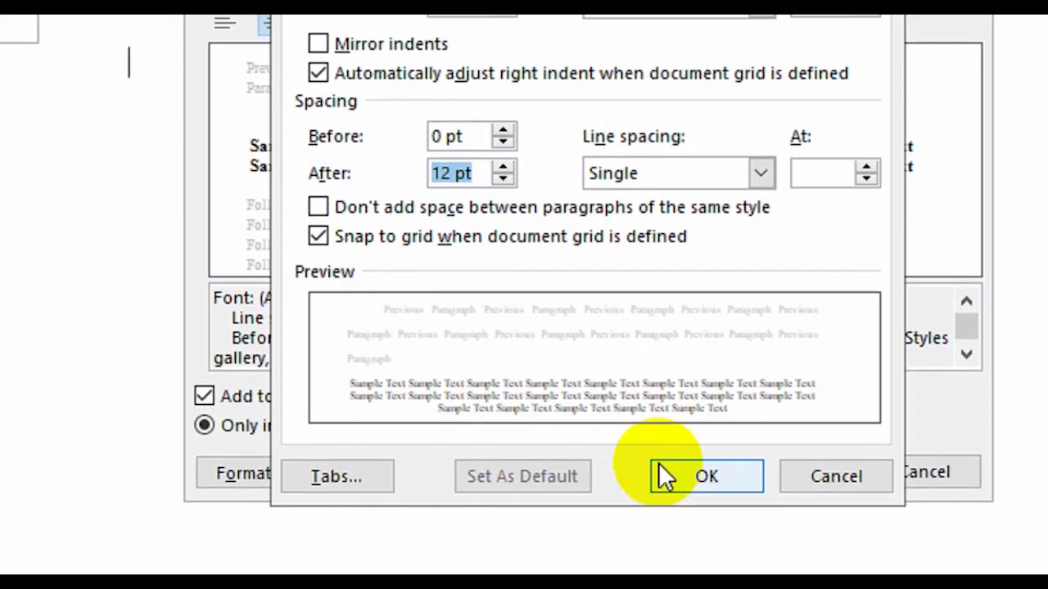
left_click(671, 547)
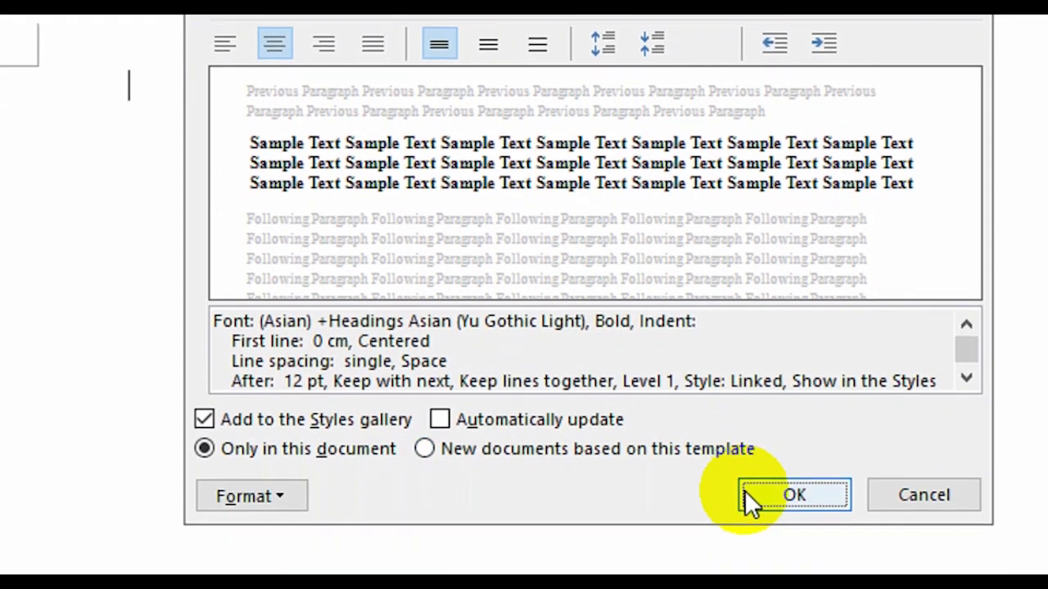
left_click(746, 496)
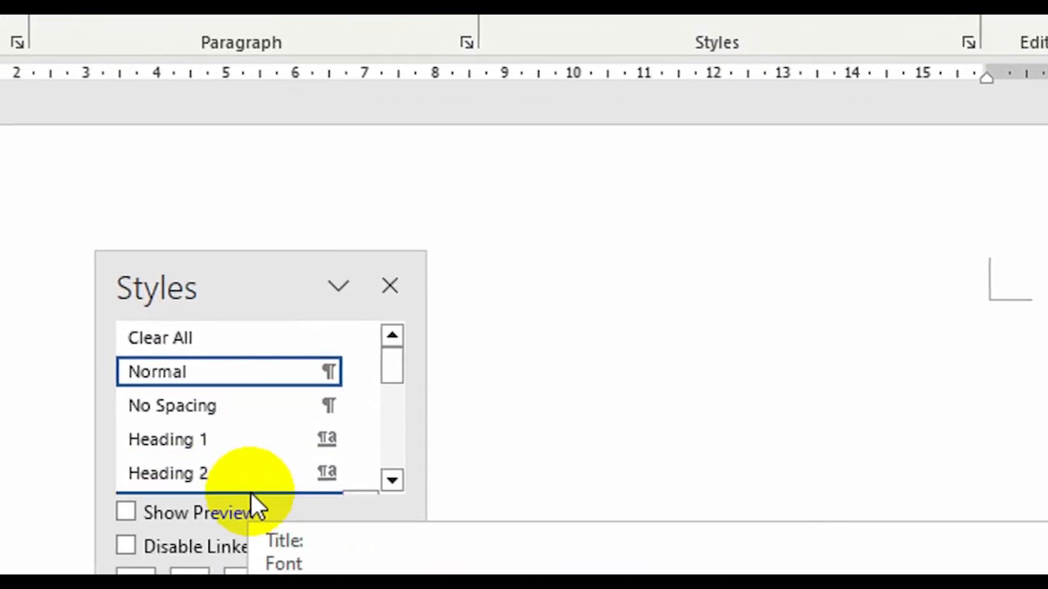
- Modify the Heading 2 style to use the Times New Roman font at 12 pt in bold
left_click(322, 564)
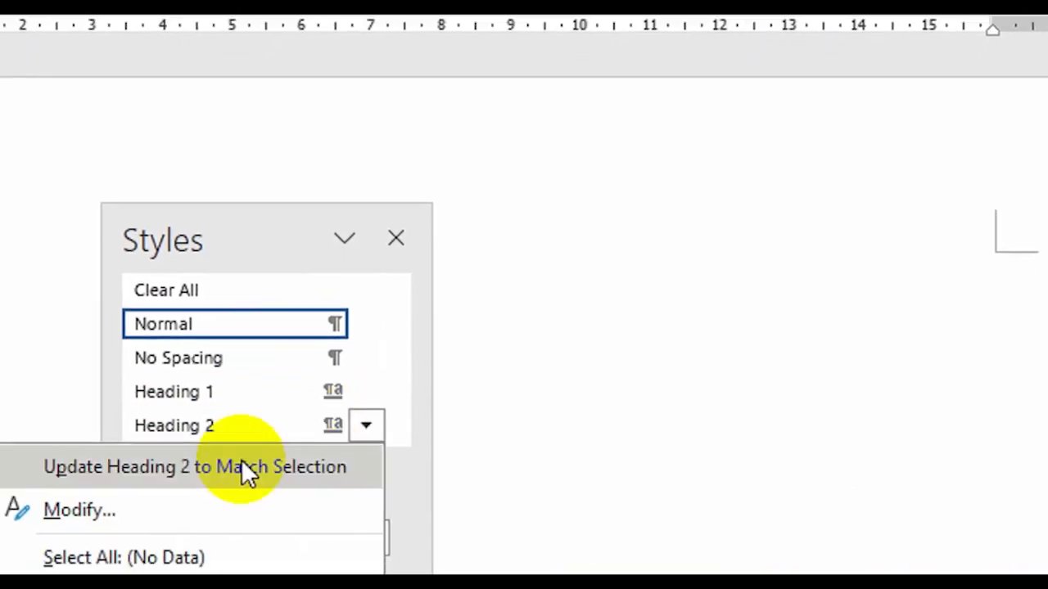
left_click(123, 523)
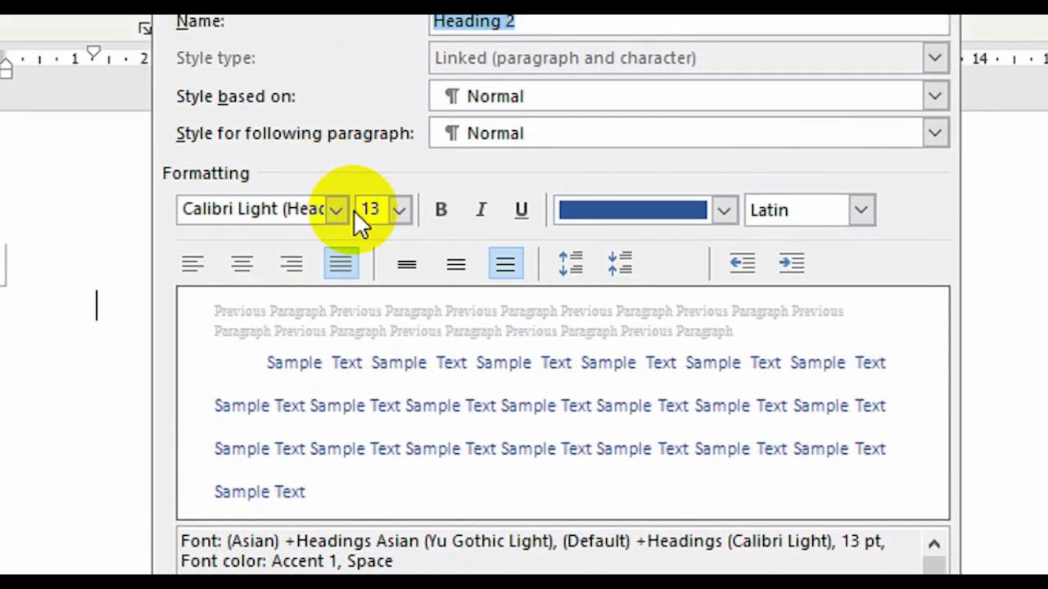
left_click(343, 94)
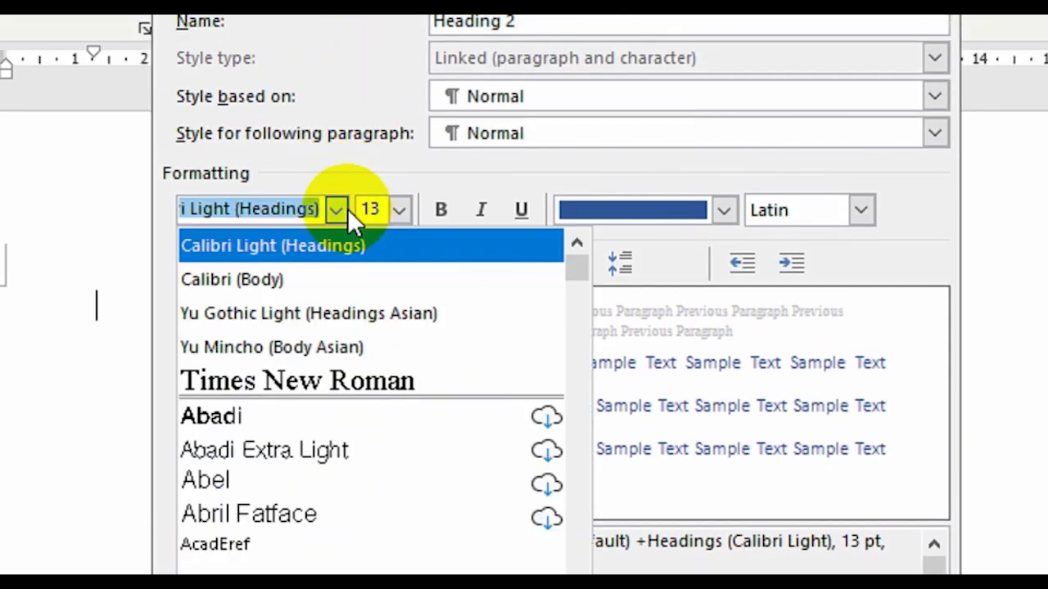
left_click(313, 383)
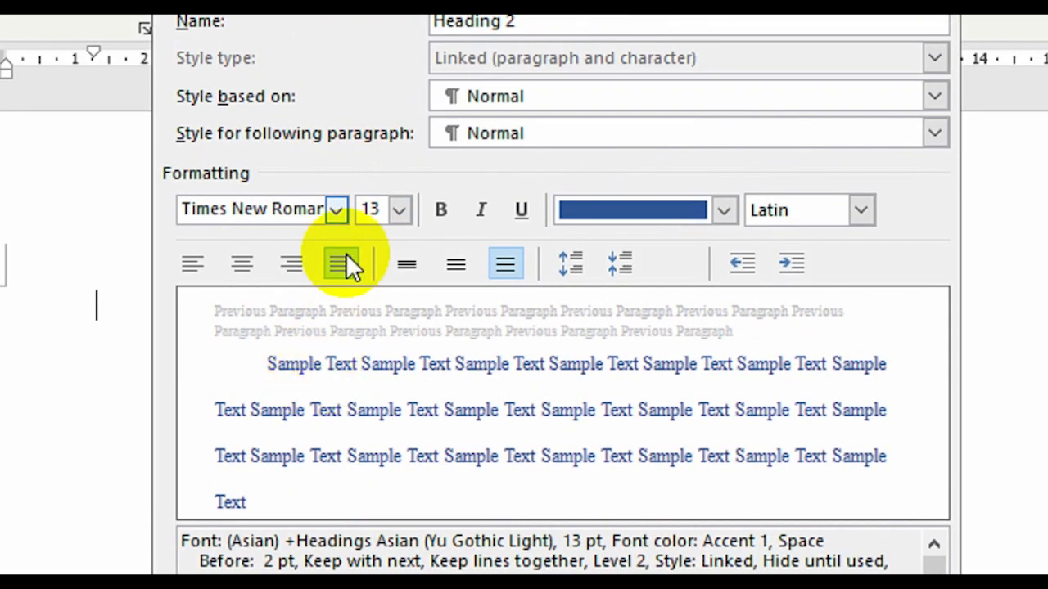
left_click(398, 210)
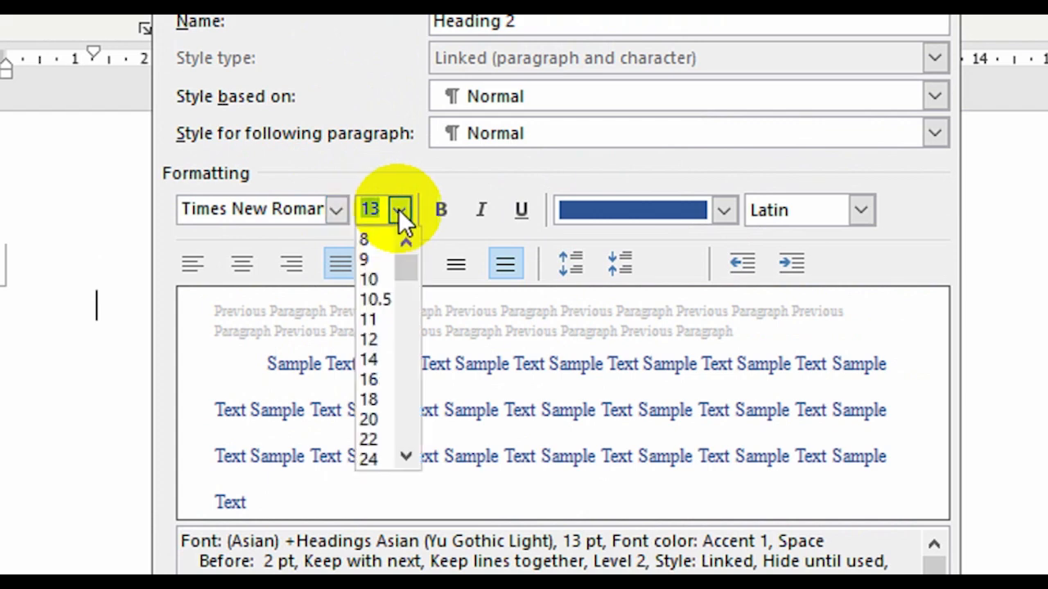
left_click(376, 339)
left_click(446, 216)
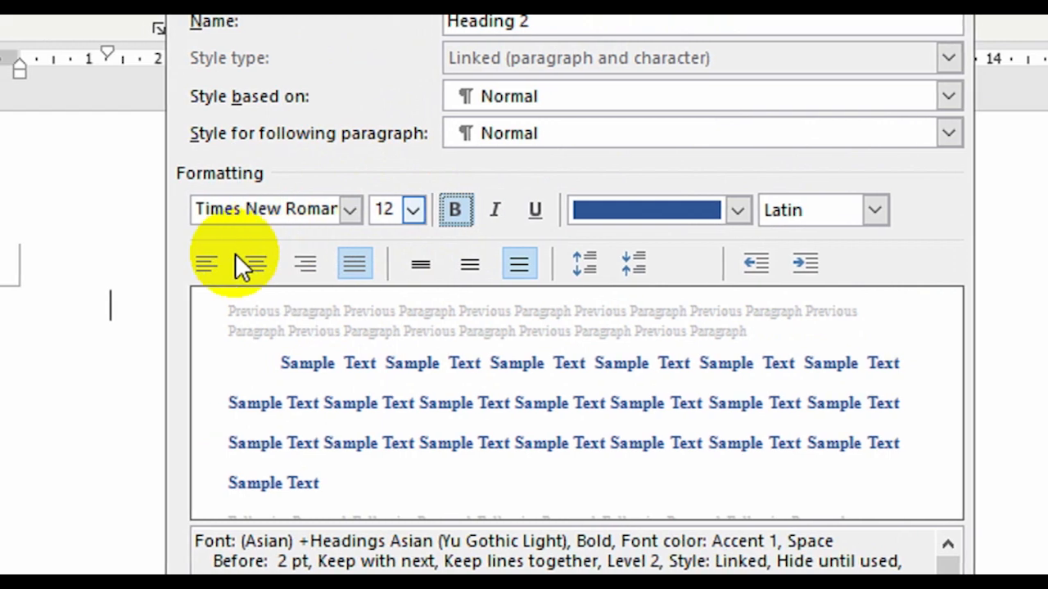
- Left-align the Heading 2 style's text and set its font color to Automatic
left_click(259, 264)
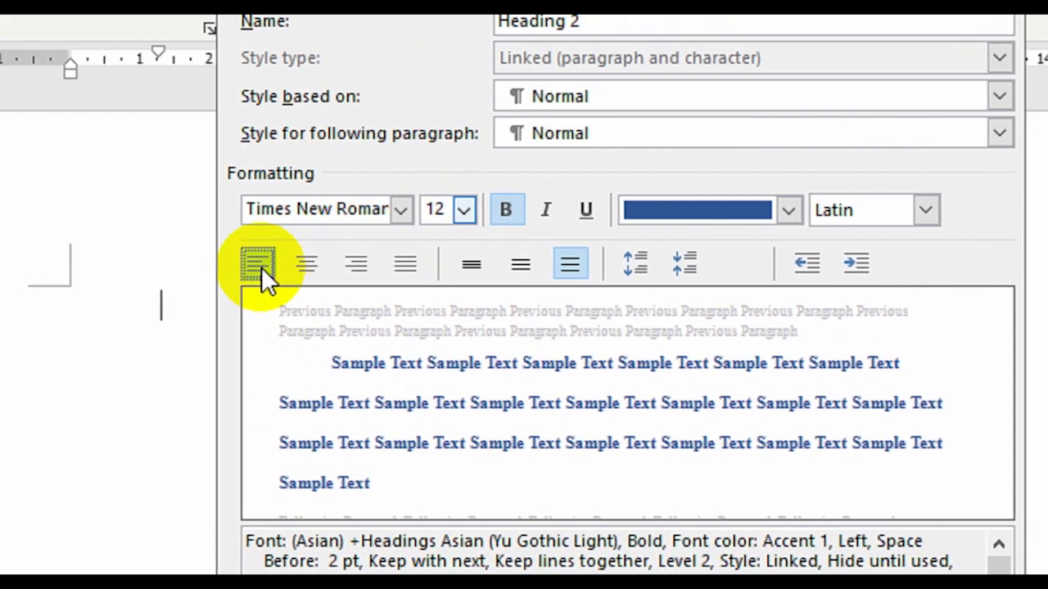
left_click(788, 211)
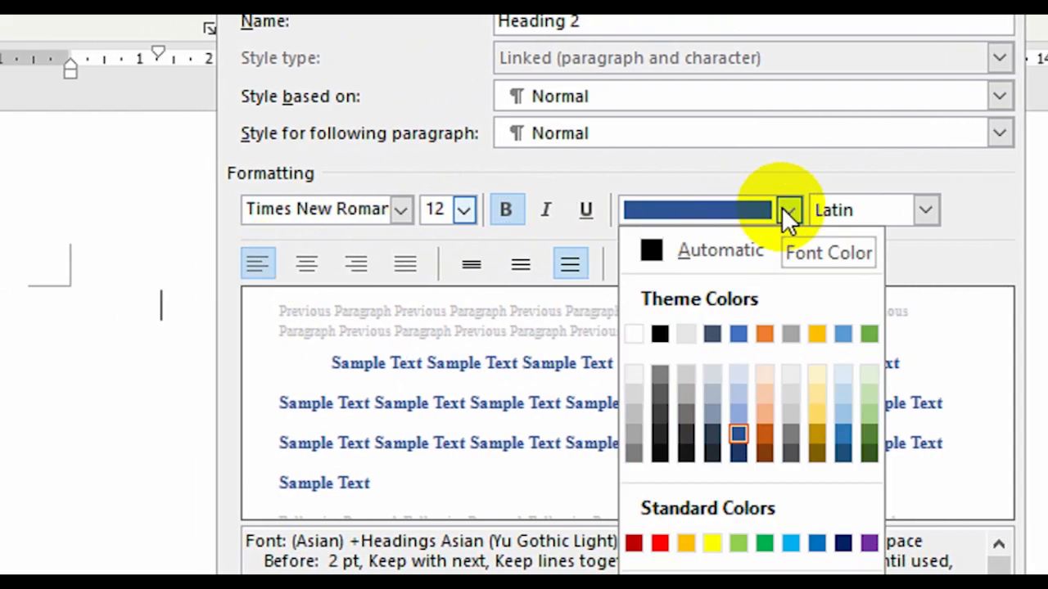
left_click(752, 244)
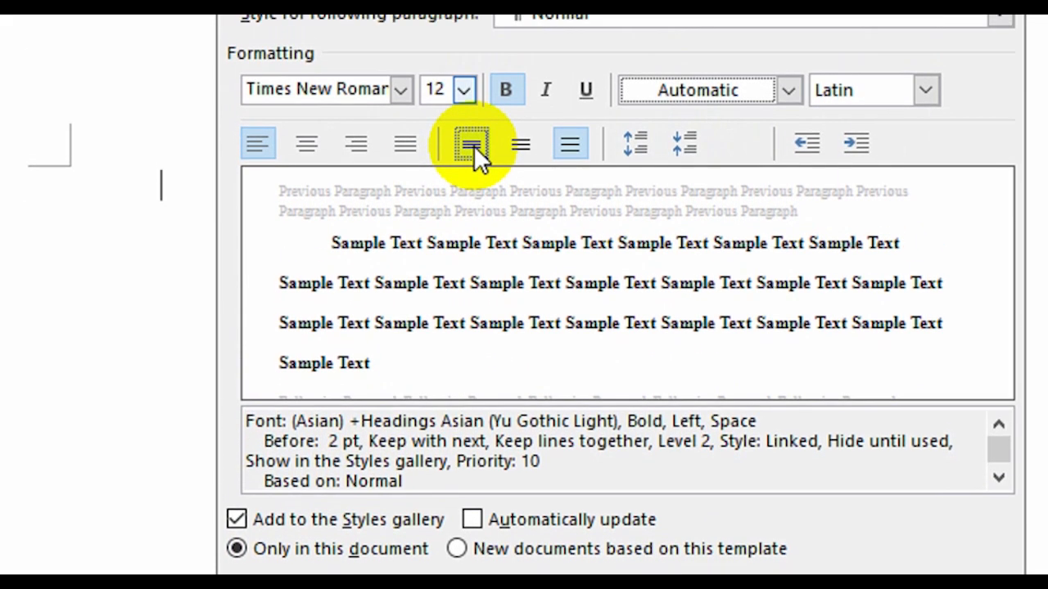
- Give the Heading 2 style single line spacing and set its special indentation to (none)
left_click(473, 146)
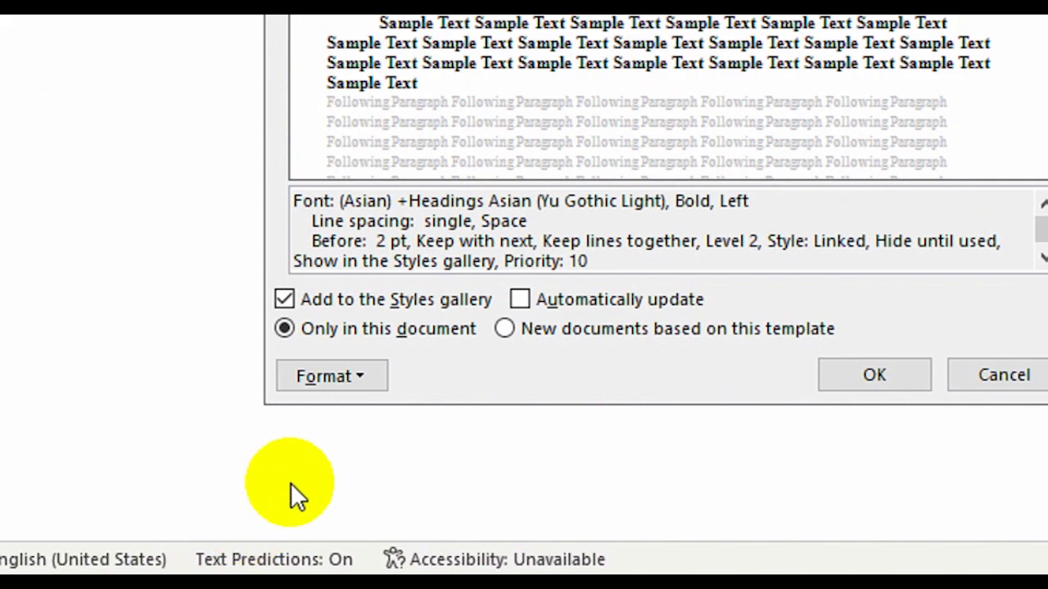
left_click(343, 376)
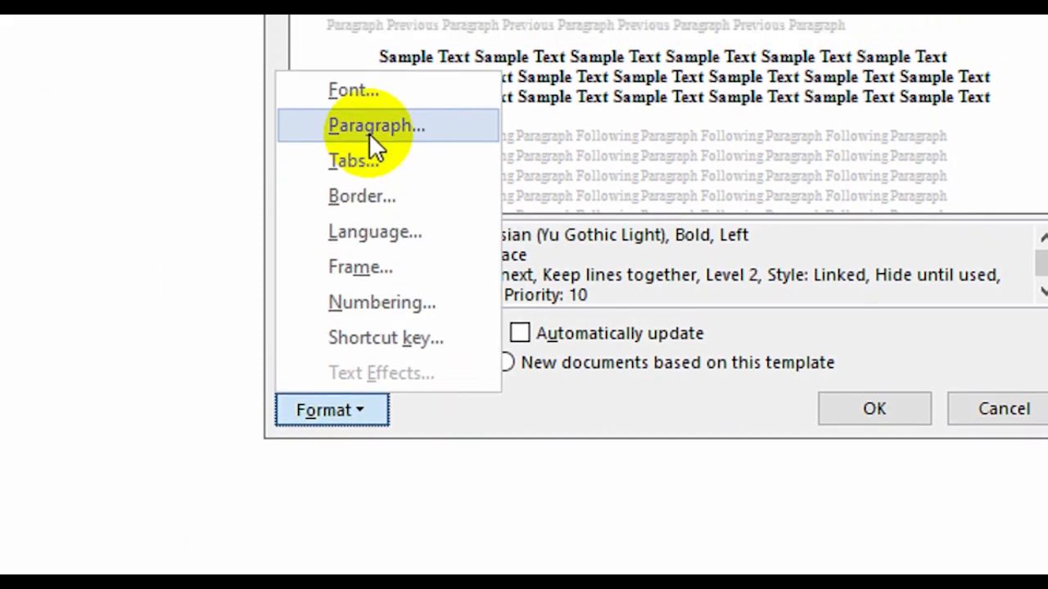
left_click(370, 130)
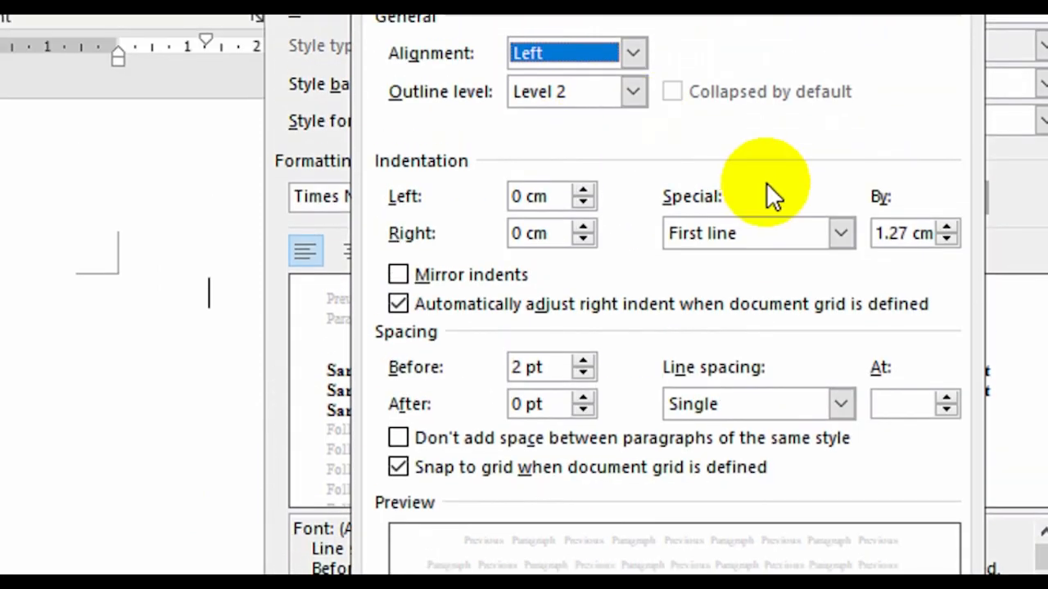
left_click(840, 233)
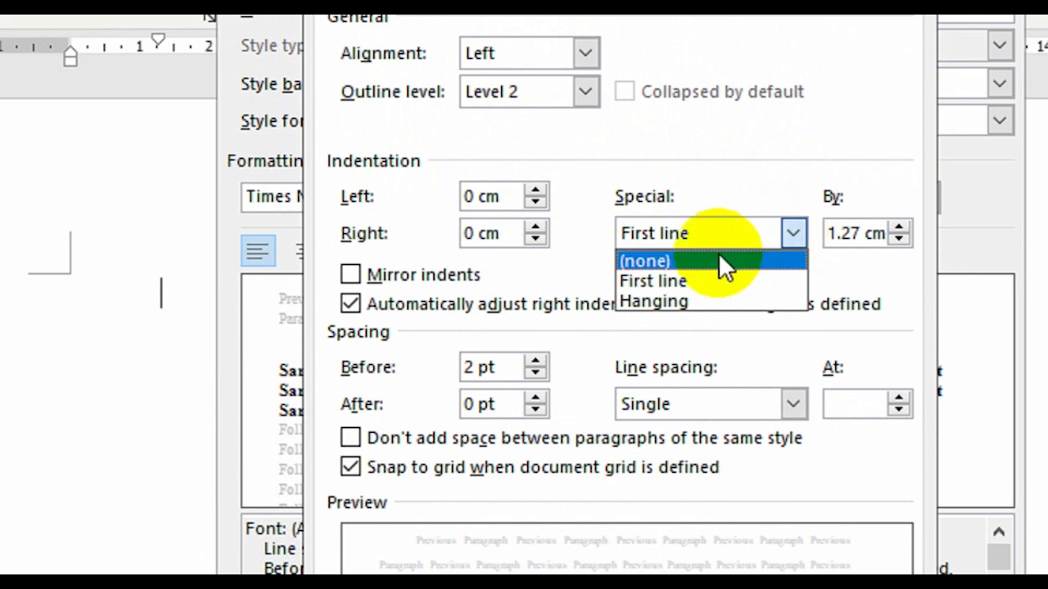
left_click(719, 255)
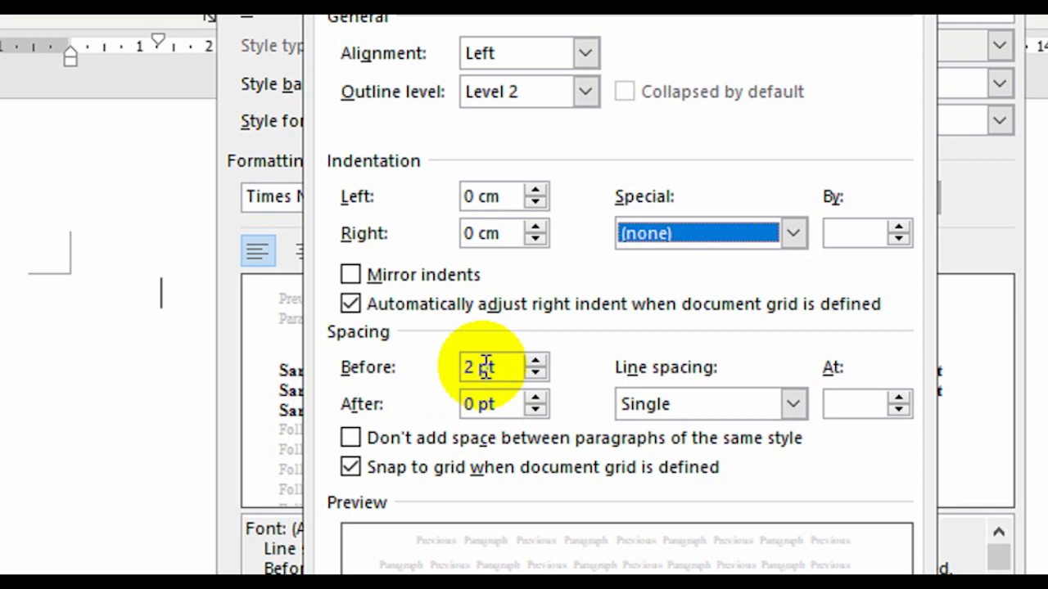
- Set the Heading 2 style's paragraph spacing to 6 pt before and 6 pt after, and save the style changes
left_click(536, 361)
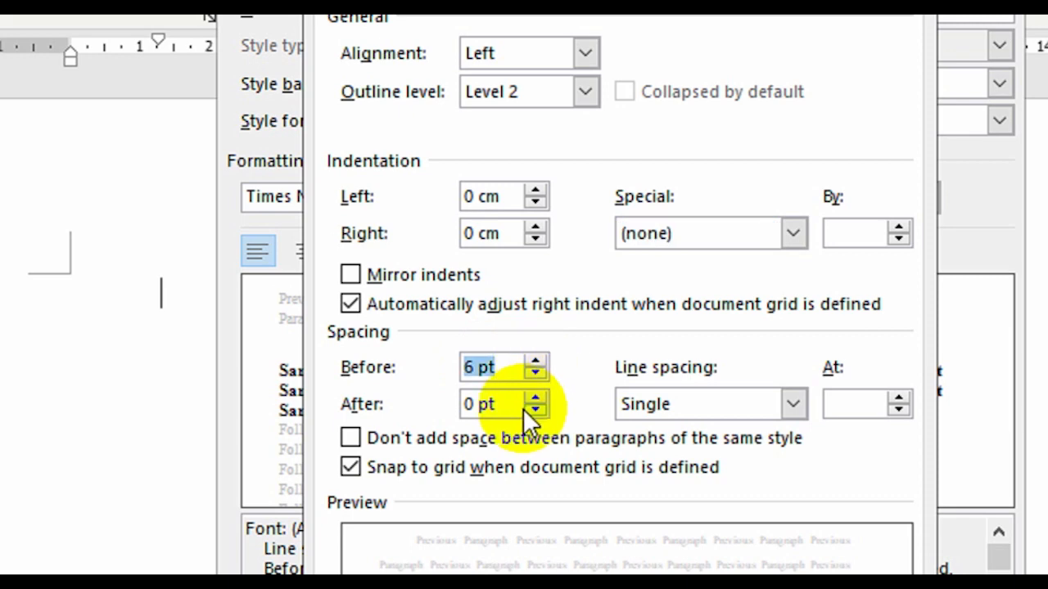
left_click(535, 399)
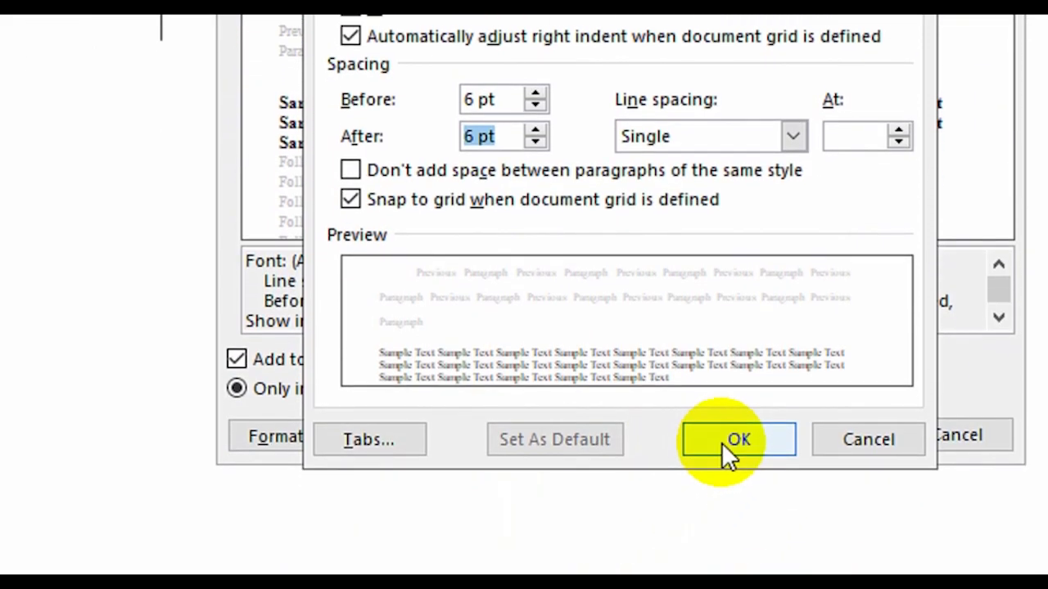
left_click(722, 442)
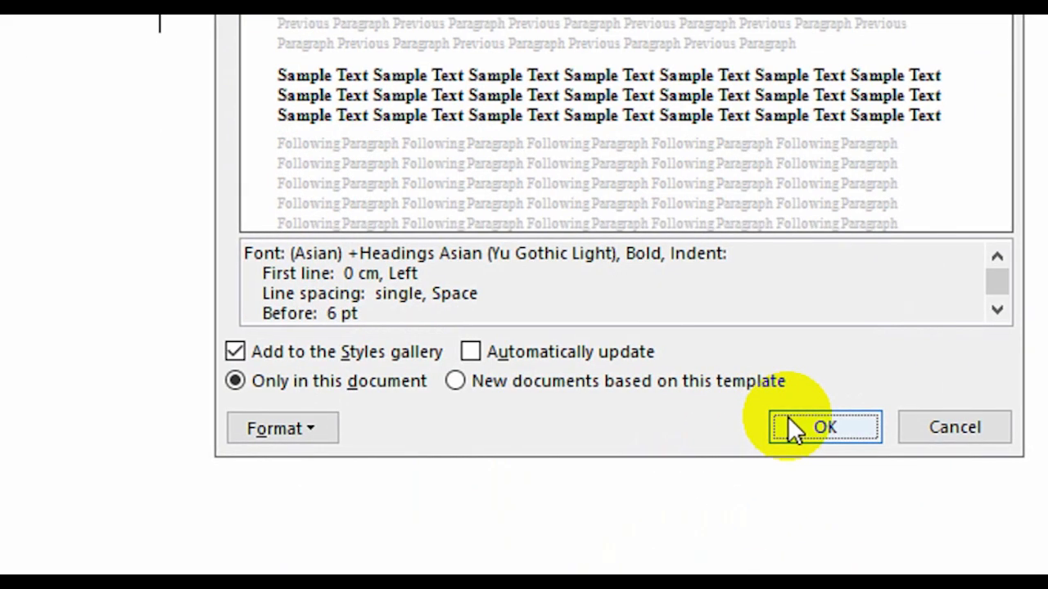
left_click(787, 419)
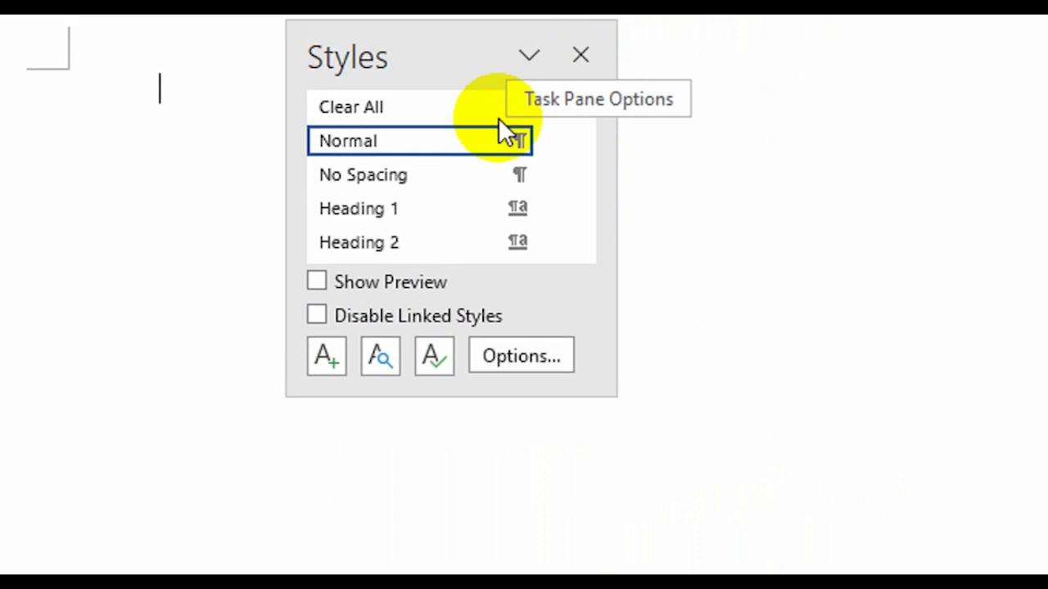
- Look through the list of styles, including Heading 2, and close the Styles list
scroll(483, 103, "down", 1)
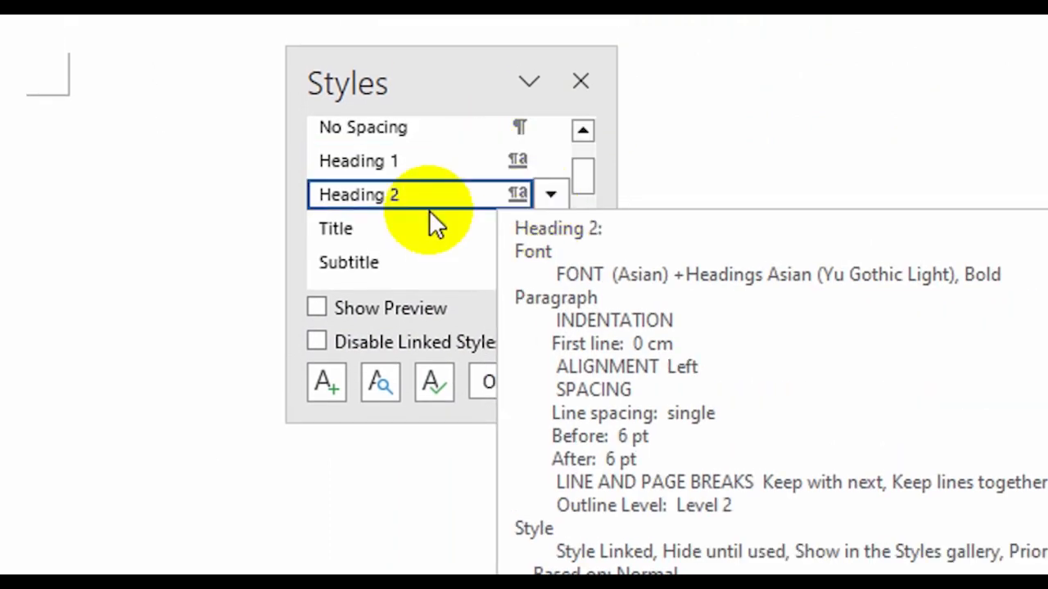
scroll(562, 252, "down", 2)
scroll(561, 252, "up", 2)
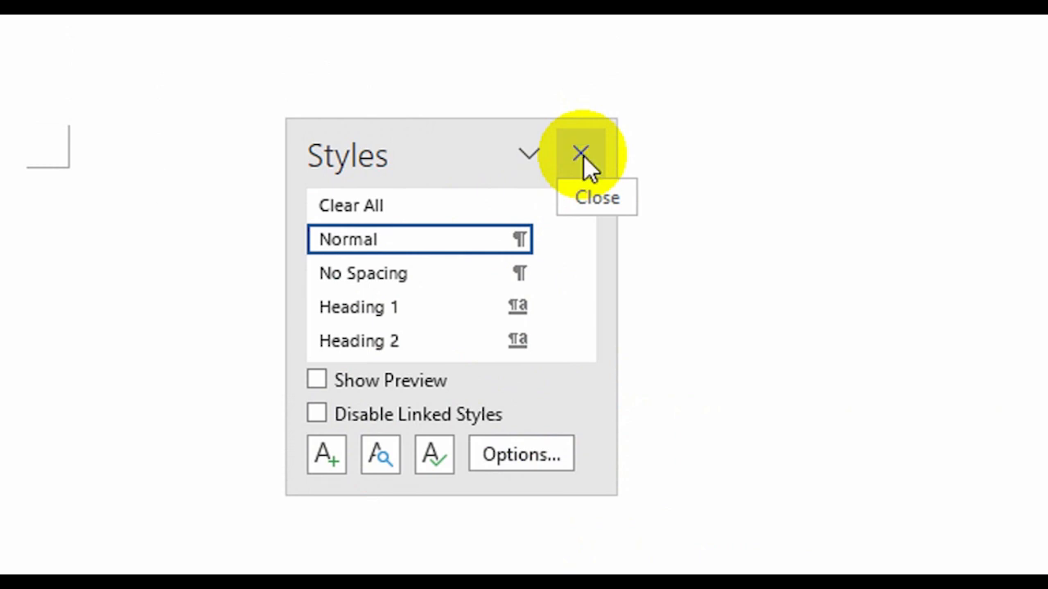
left_click(583, 154)
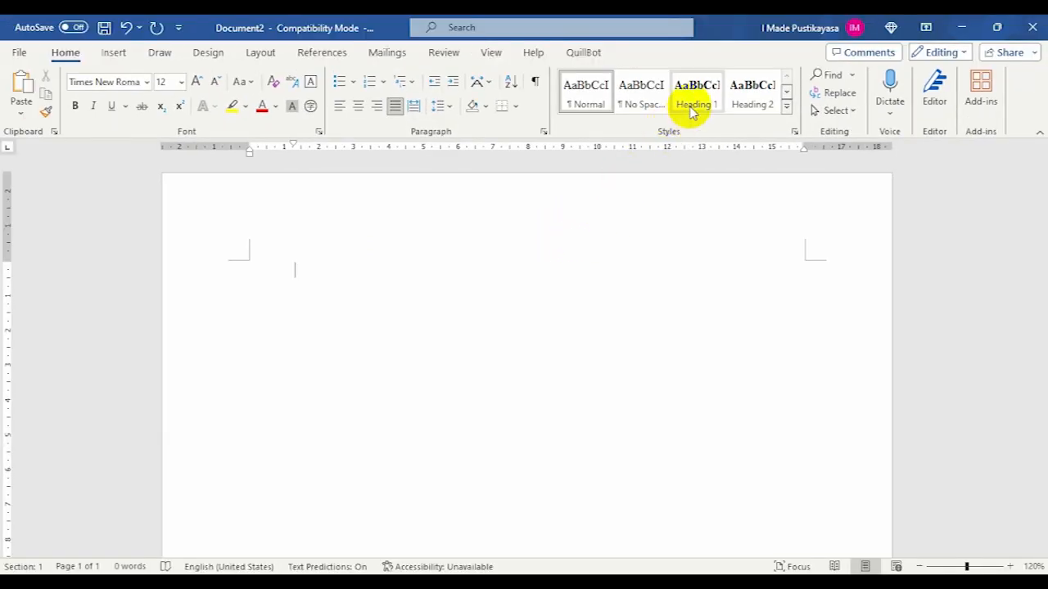
- Apply the Heading 1 style to the first line and write the chapter number "BAB I"
left_click(692, 110)
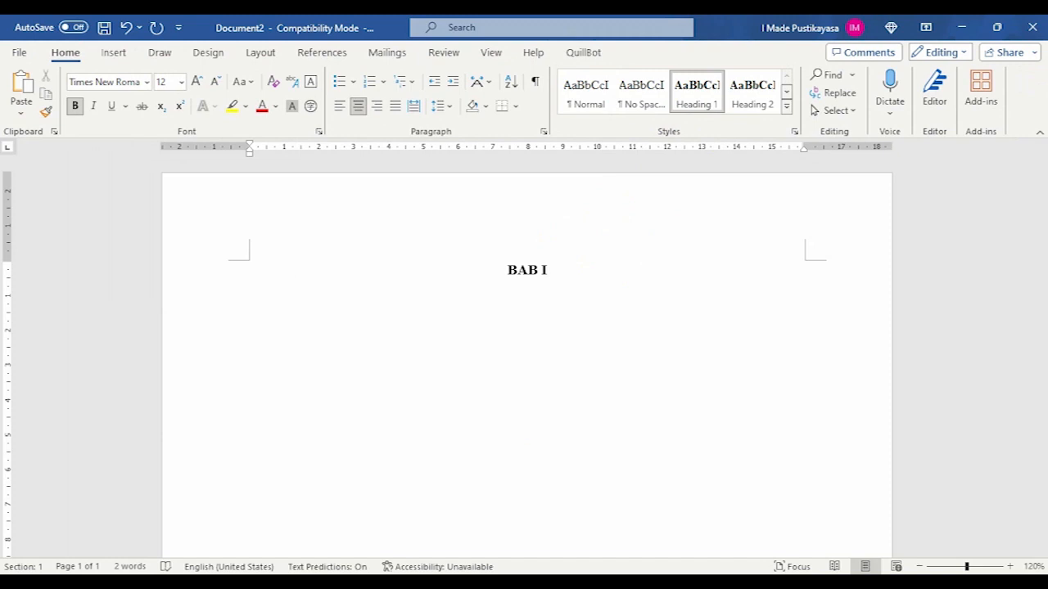
left_click_drag(549, 274, 508, 274)
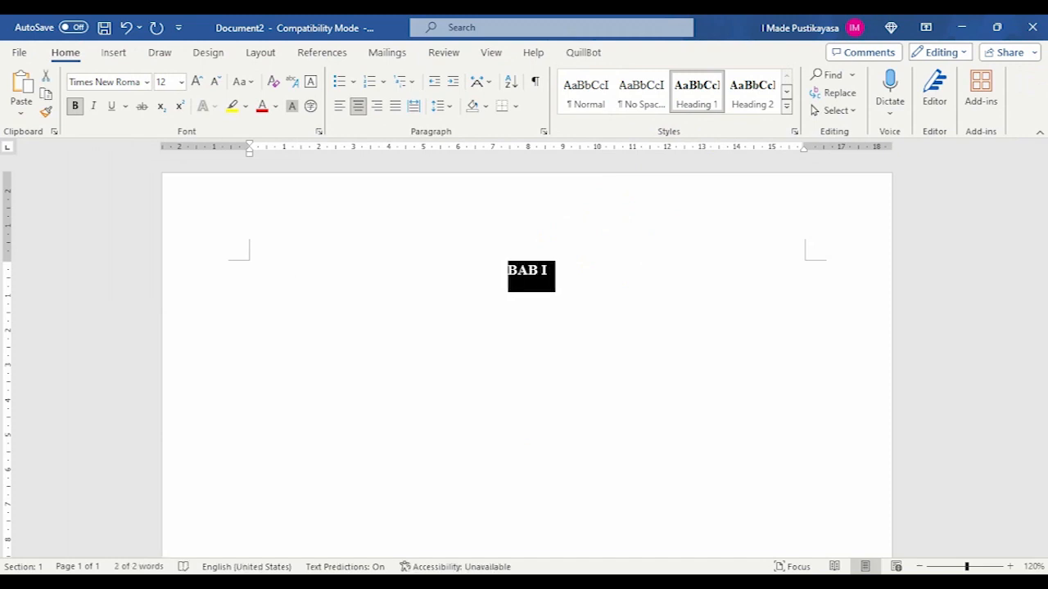
left_click(548, 271)
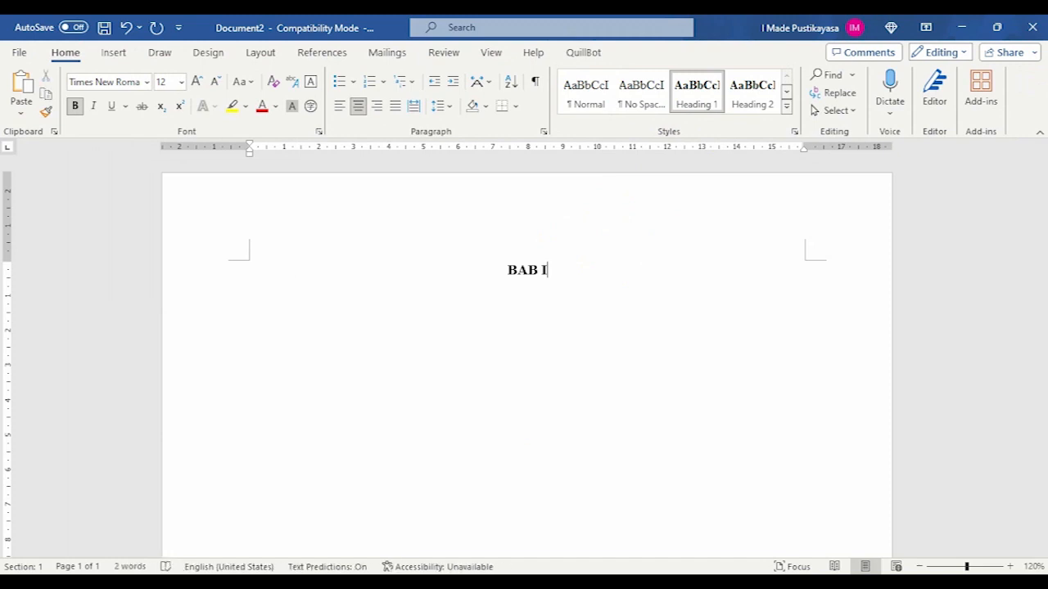
mouse_move(547, 271)
left_mouse_down()
mouse_move(508, 271)
mouse_move(548, 271)
left_mouse_up()
mouse_move(550, 267)
left_mouse_down()
mouse_move(533, 267)
mouse_move(553, 269)
mouse_move(552, 281)
left_mouse_up()
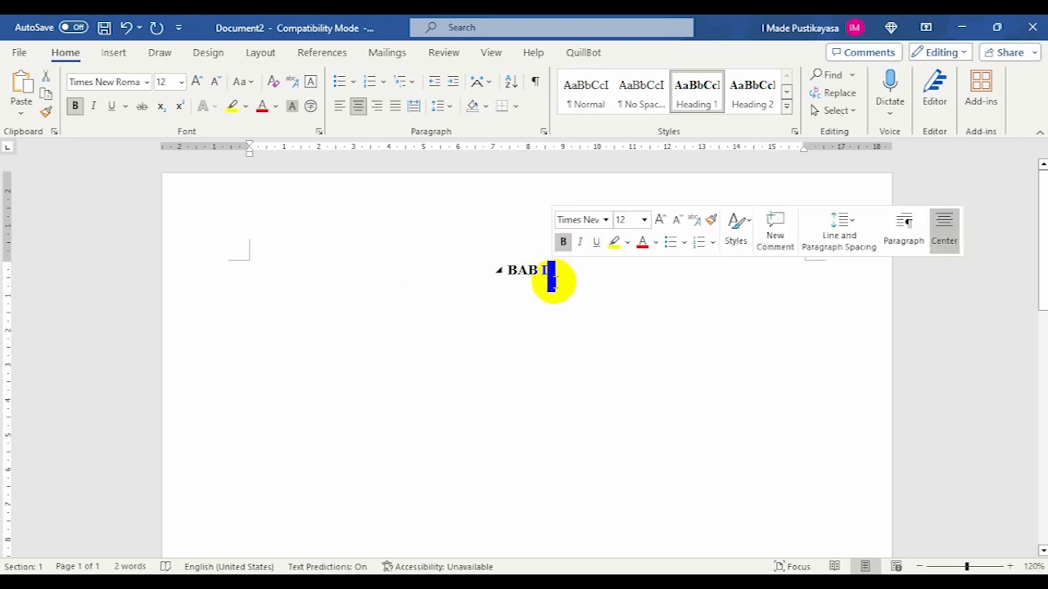
left_click(565, 280)
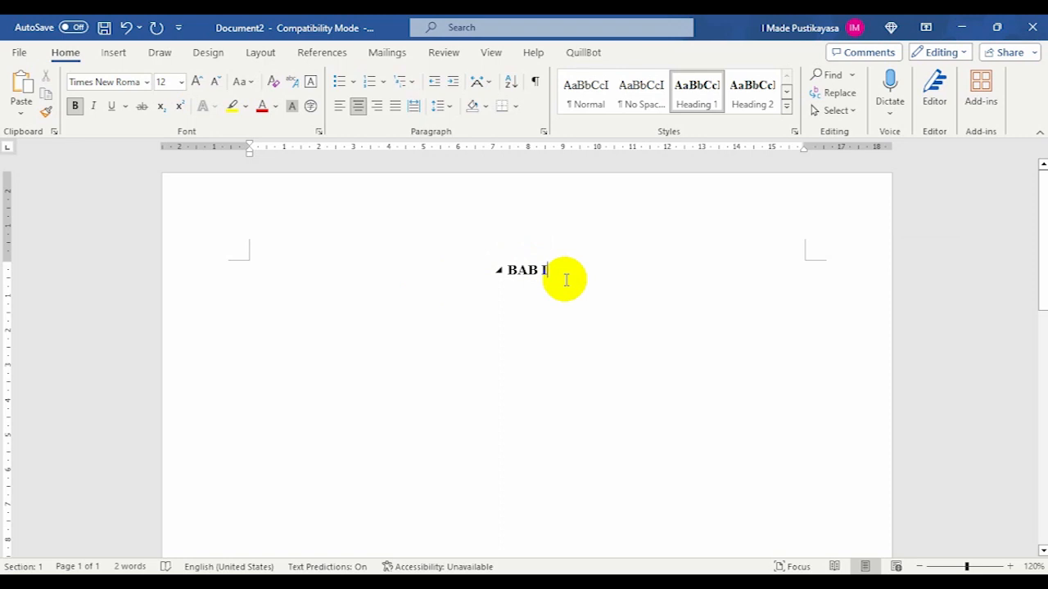
- Add the chapter title "PENDAHULUAN" below "BAB I", using a line break within the same Heading 1 paragraph
key("shift+Return")
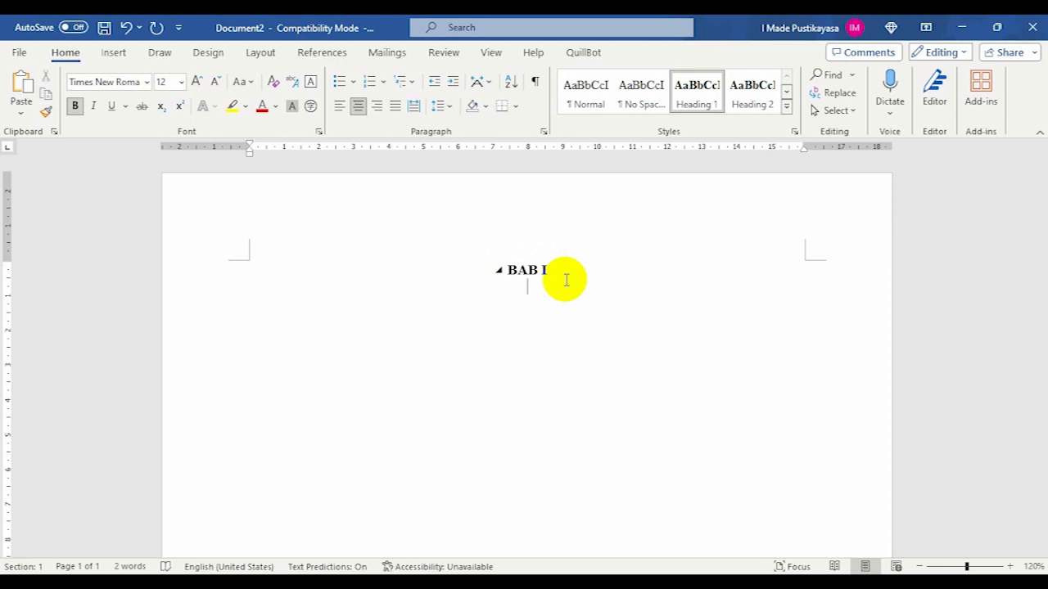
type("PENDAHULUA")
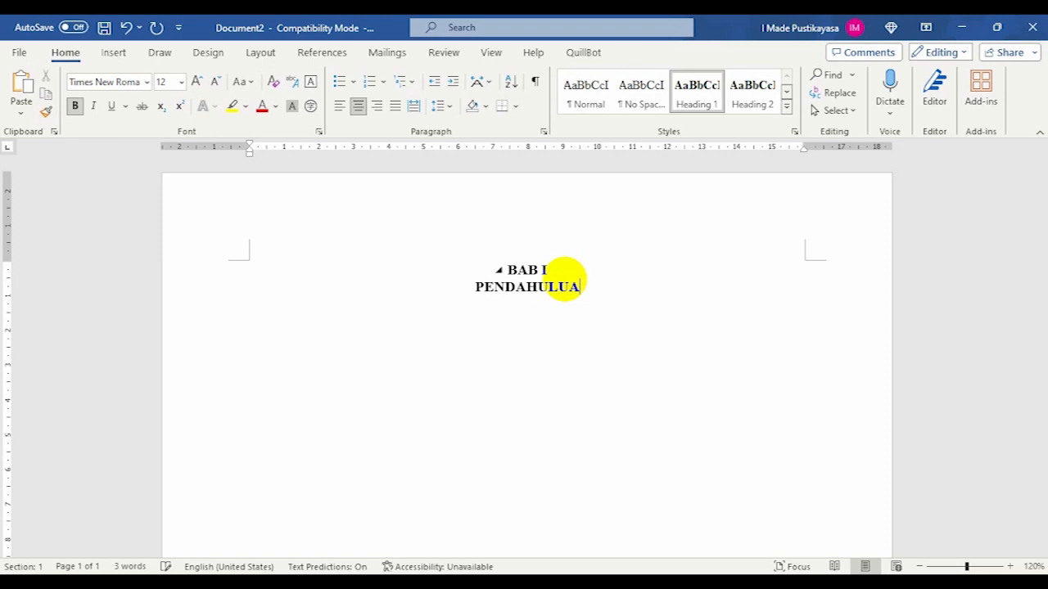
type("N")
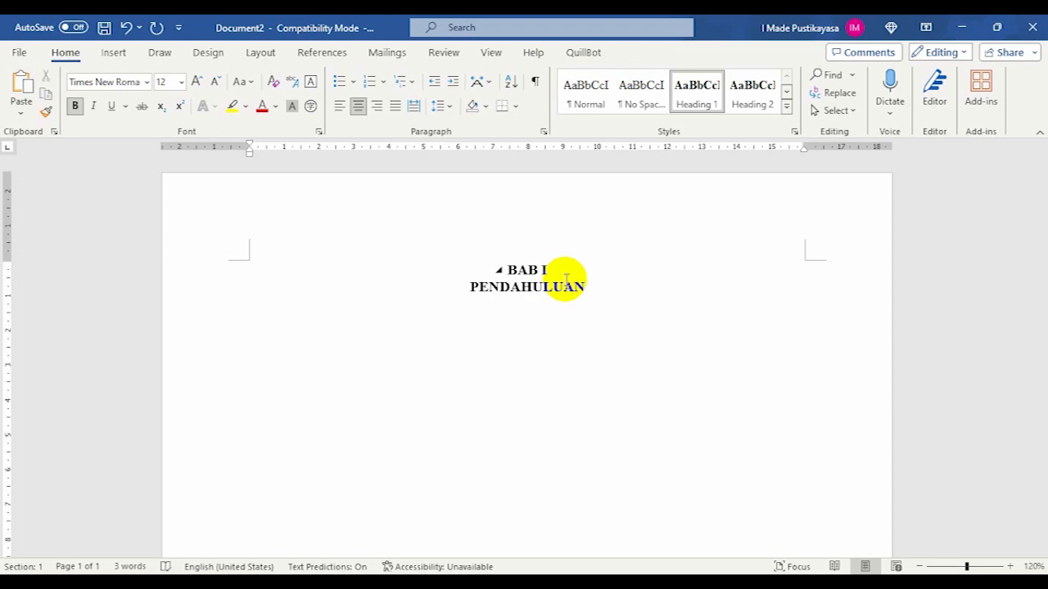
left_click(558, 272)
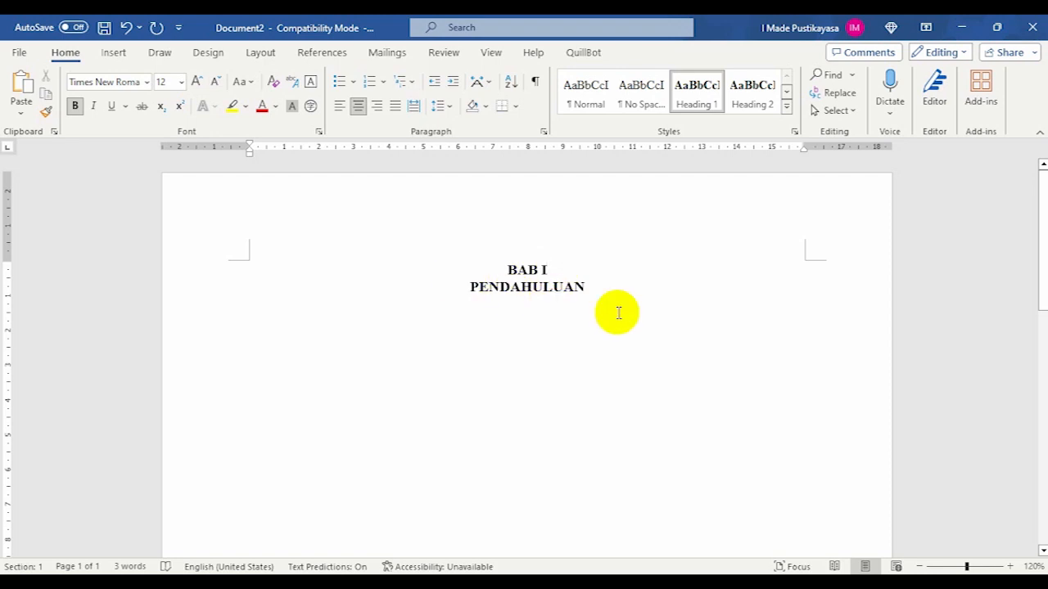
- Start a new paragraph below the chapter title and write the subheading "1.1 Latar Belakang" in the Heading 2 style
left_click(582, 288)
key("Return")
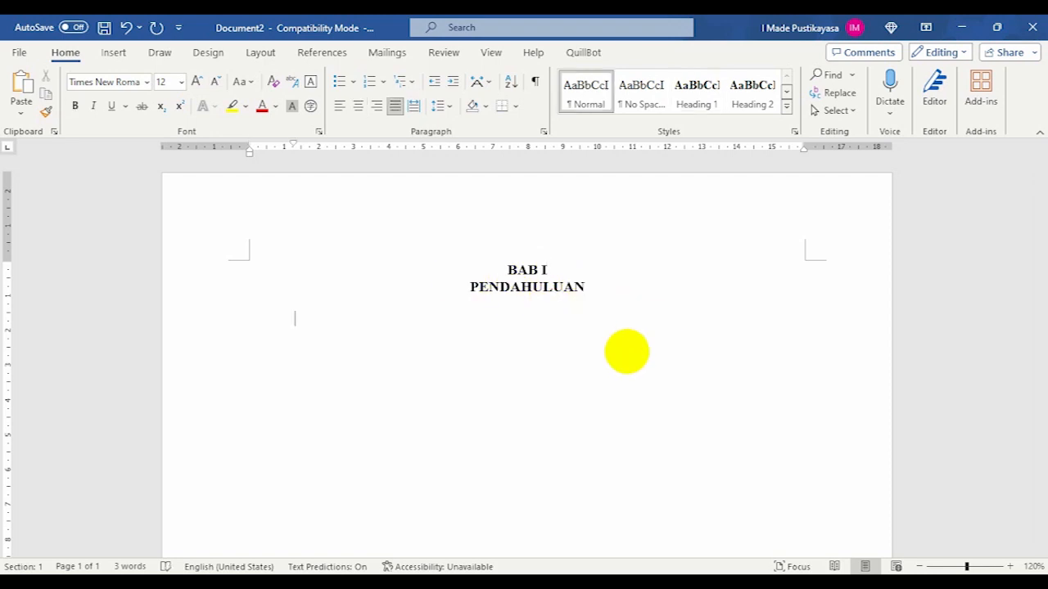
left_click(605, 287)
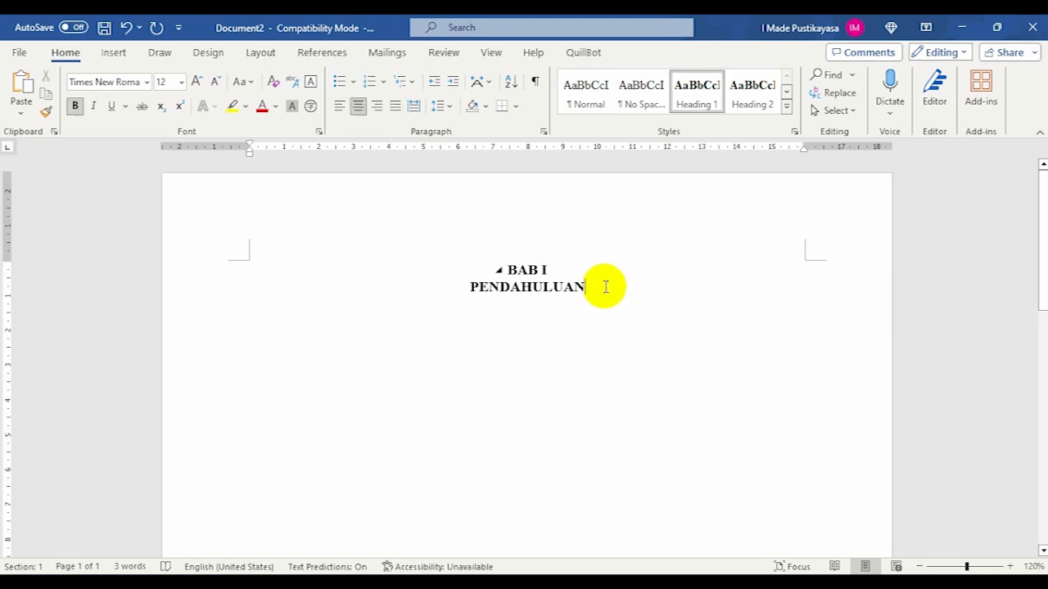
left_click(338, 329)
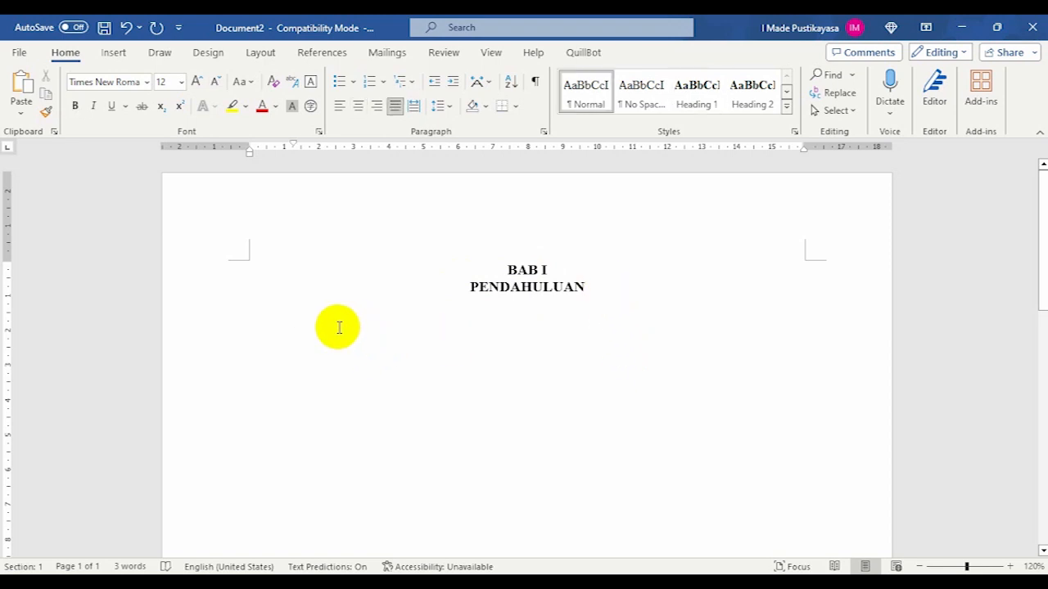
left_click(753, 97)
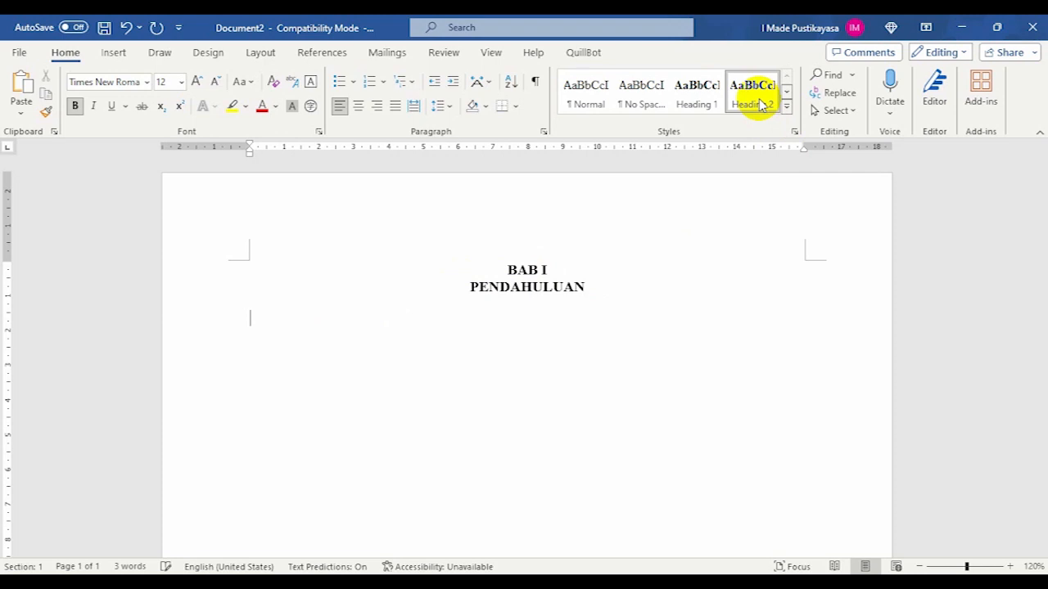
type("1.1 La")
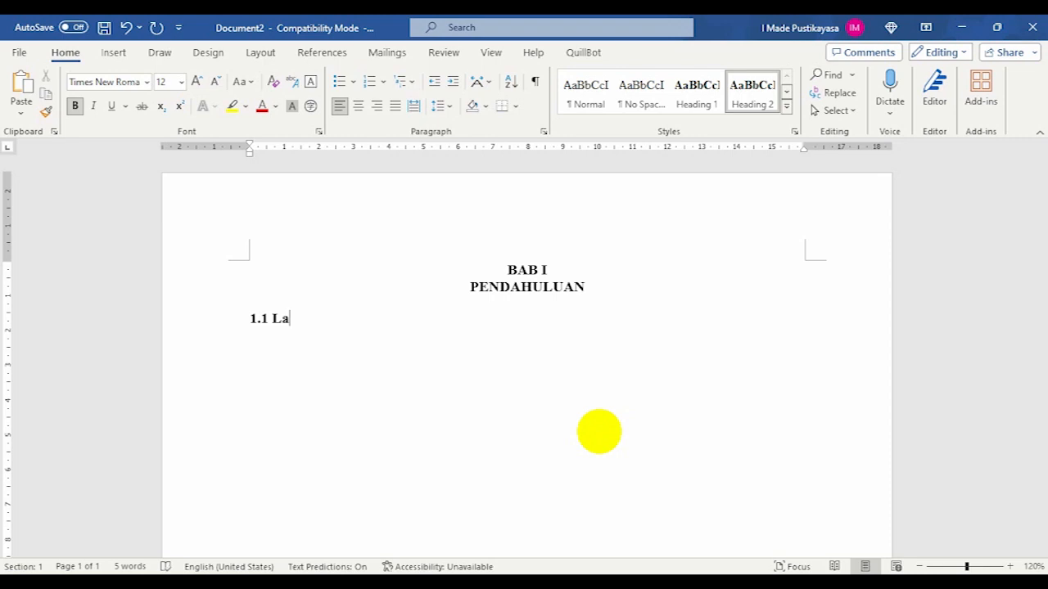
type("tar Belakang")
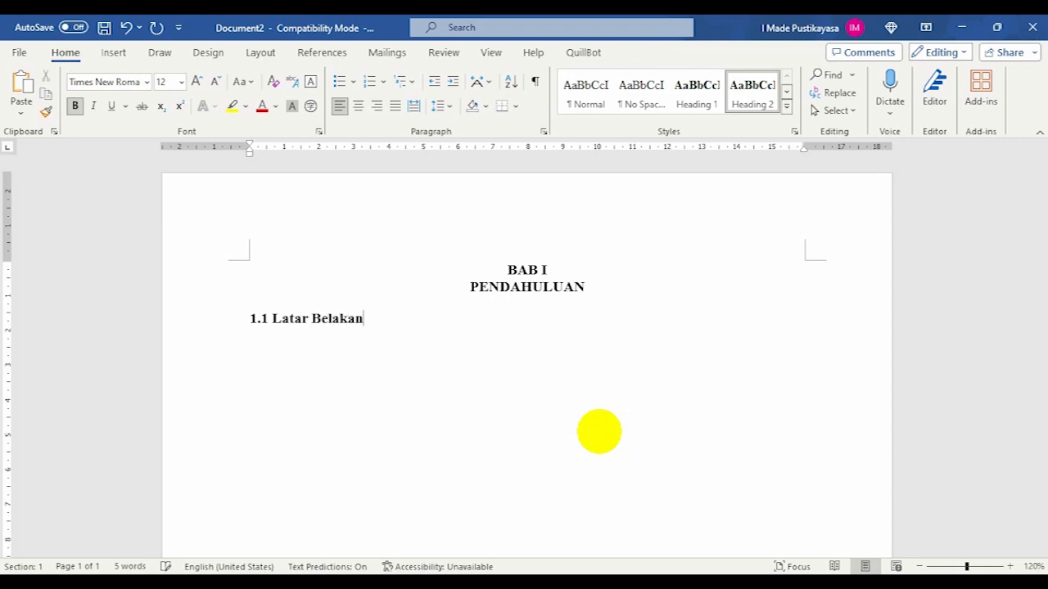
- Write "1.2 Rumusan Masalah" as a new paragraph below the first subheading
key("Return")
type("1.")
type("2")
key("BackSpace")
type(".2")
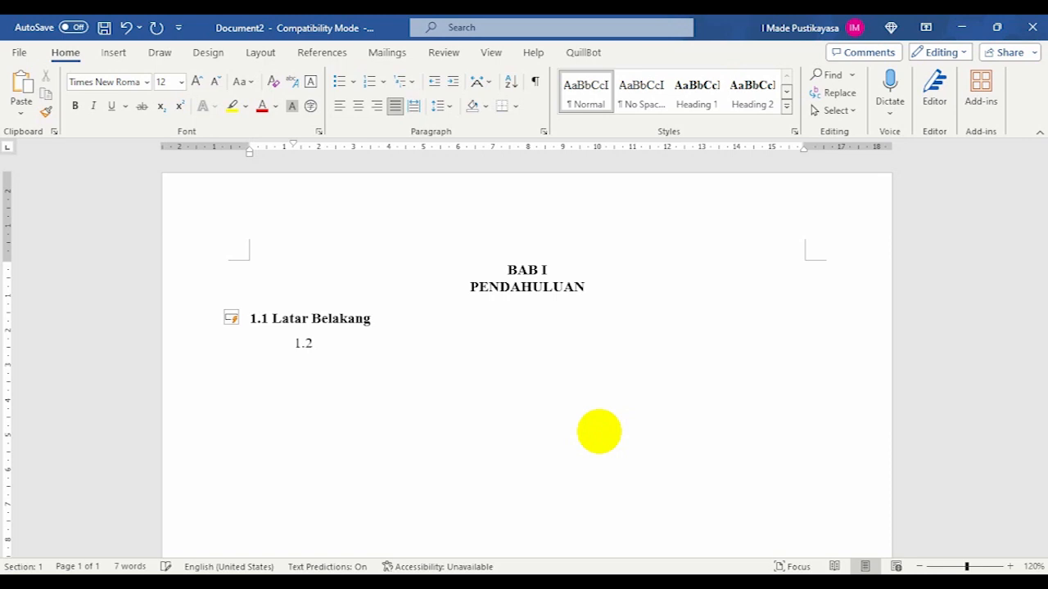
type(" Rumusan MAsalah")
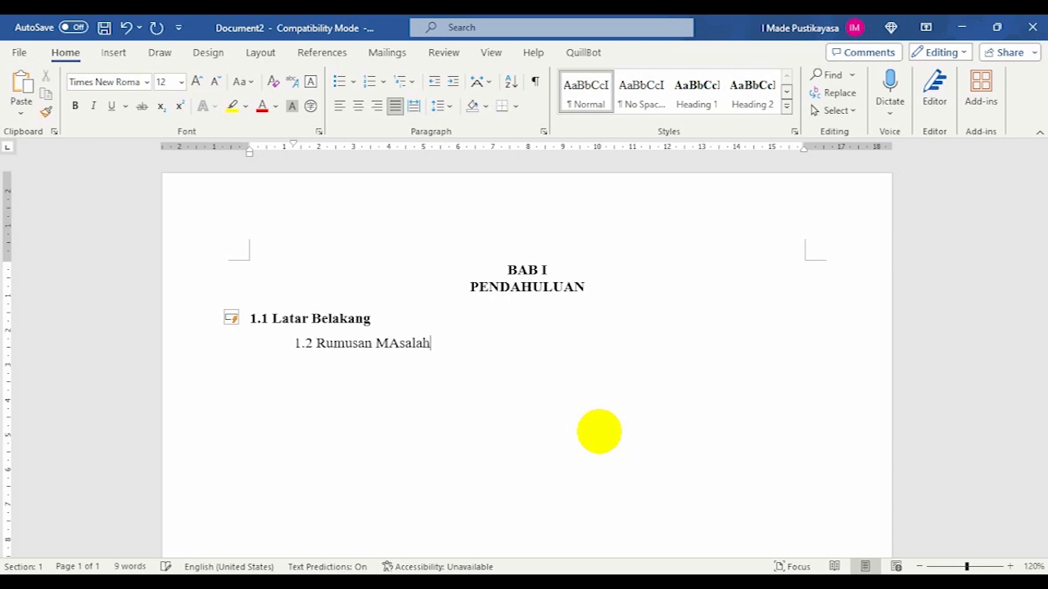
key("Left")
key("Left")
key("Left")
key("BackSpace")
type("a")
key("End")
- Apply the Heading 2 style to the "1.2 Rumusan Masalah" line
left_click(362, 344)
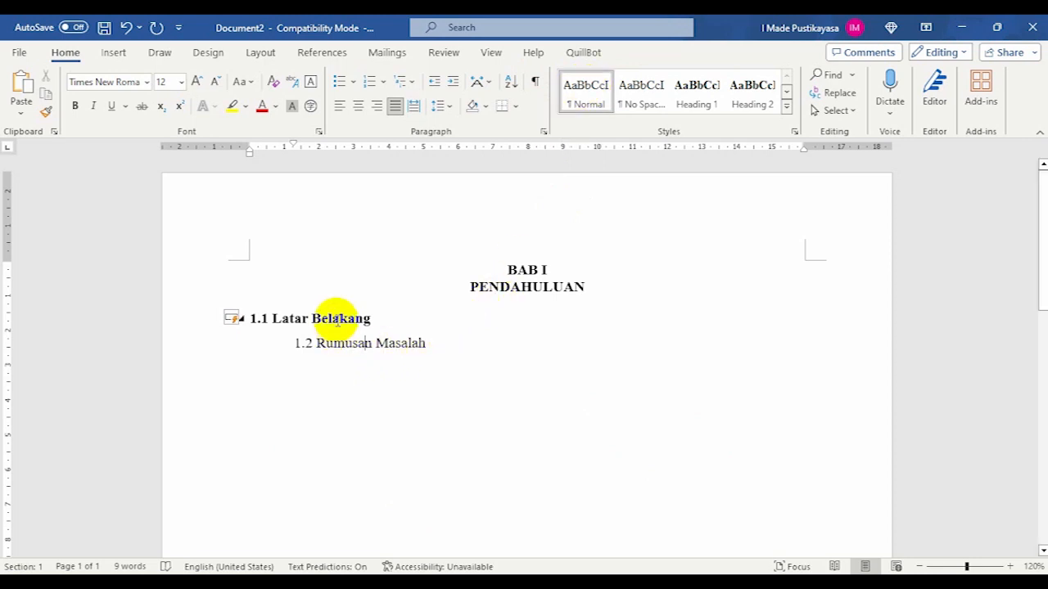
left_click(354, 348)
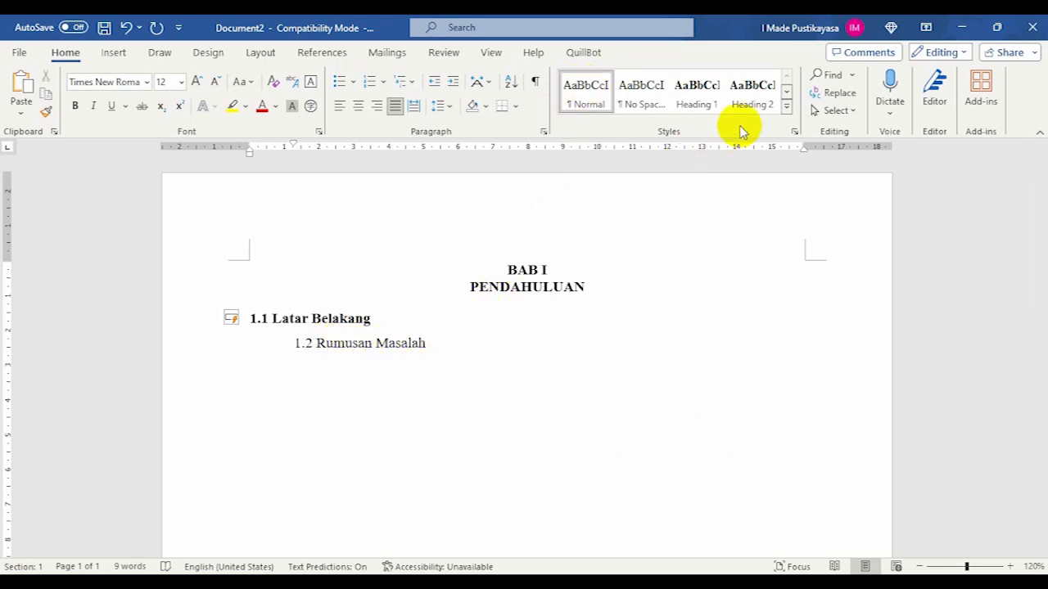
left_click(754, 98)
left_click(474, 354)
- Add the subheading "1.3 Tujuan" in the Heading 2 style and start an unnumbered paragraph below it
key("Return")
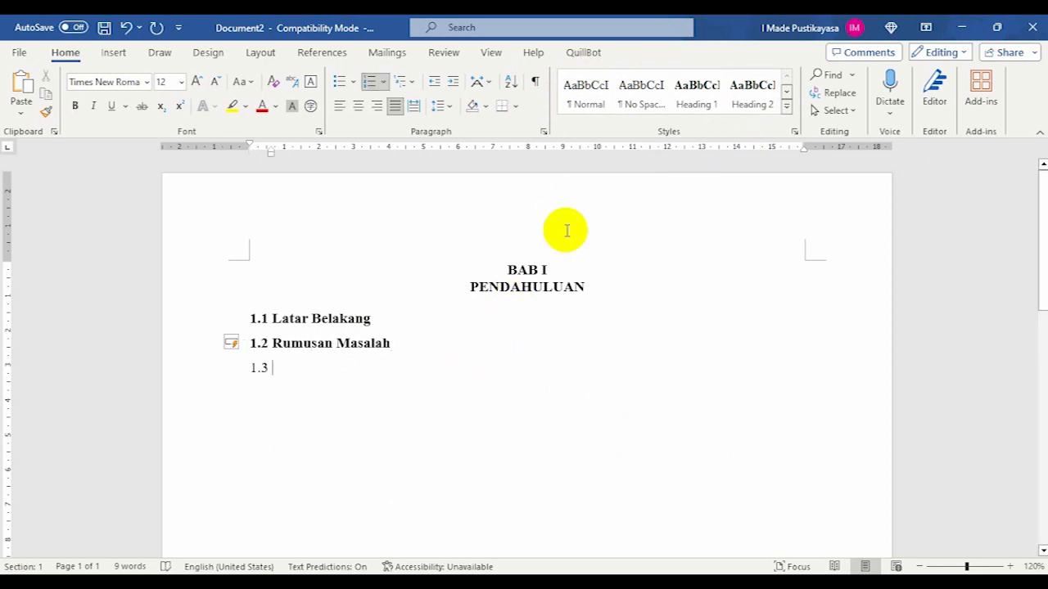
left_click(751, 104)
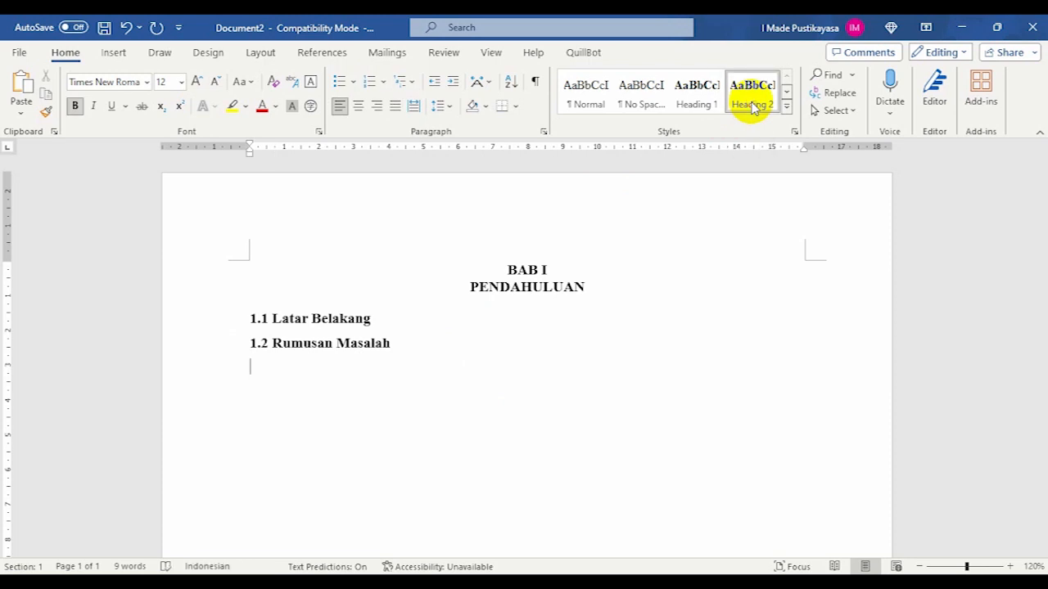
type("1.3 Tujuan")
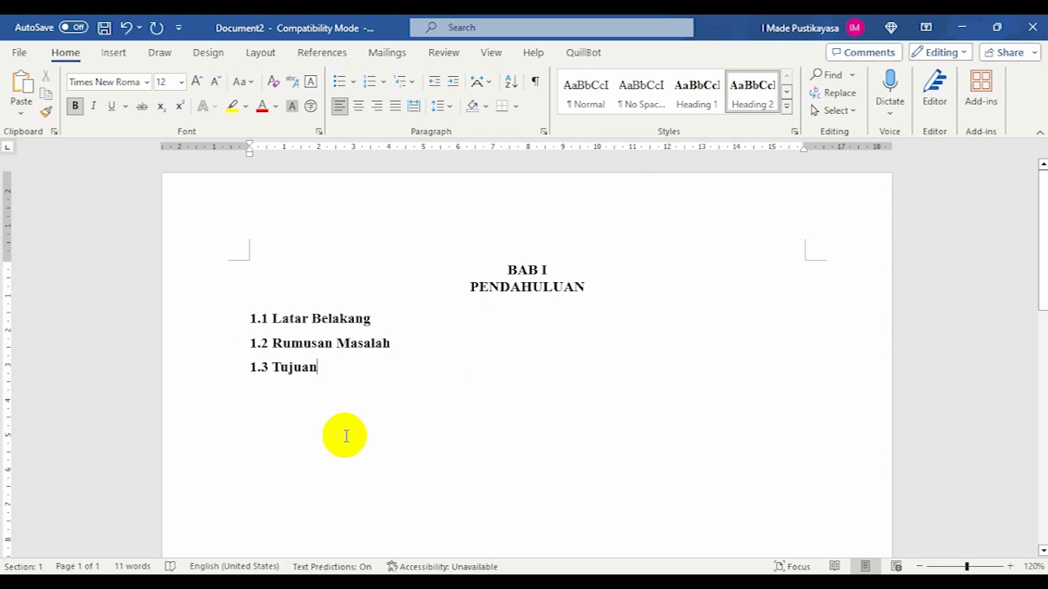
key("Return")
key("BackSpace")
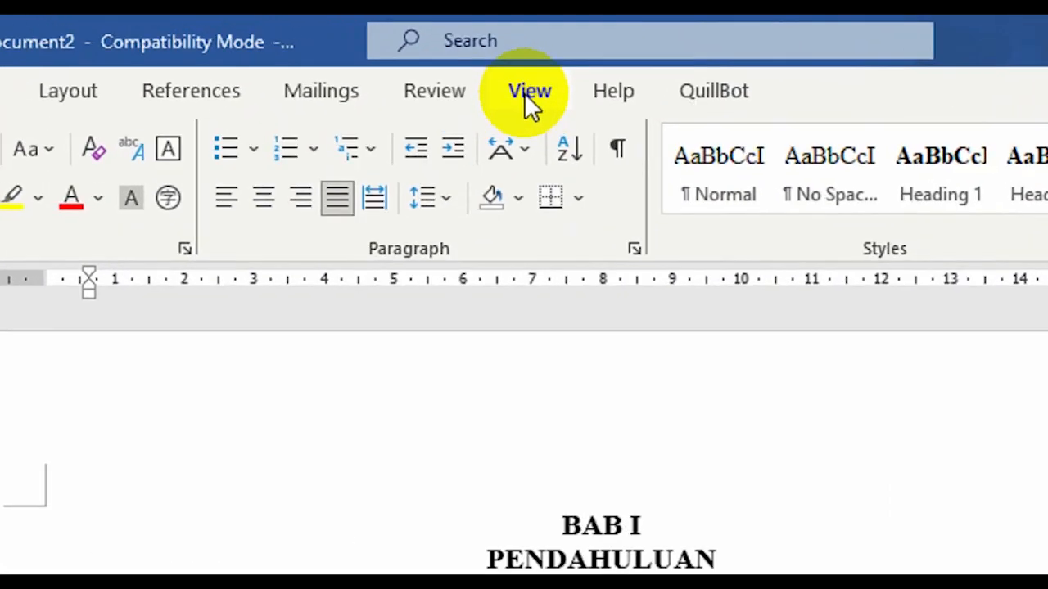
- Show the Navigation Pane to display the document's heading structure
left_click(528, 94)
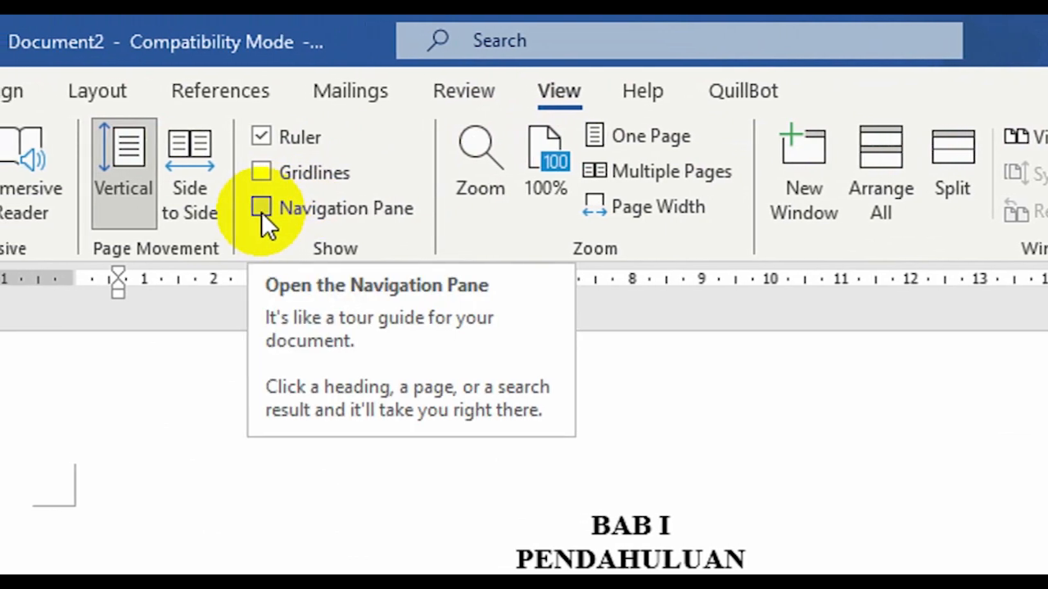
left_click(261, 210)
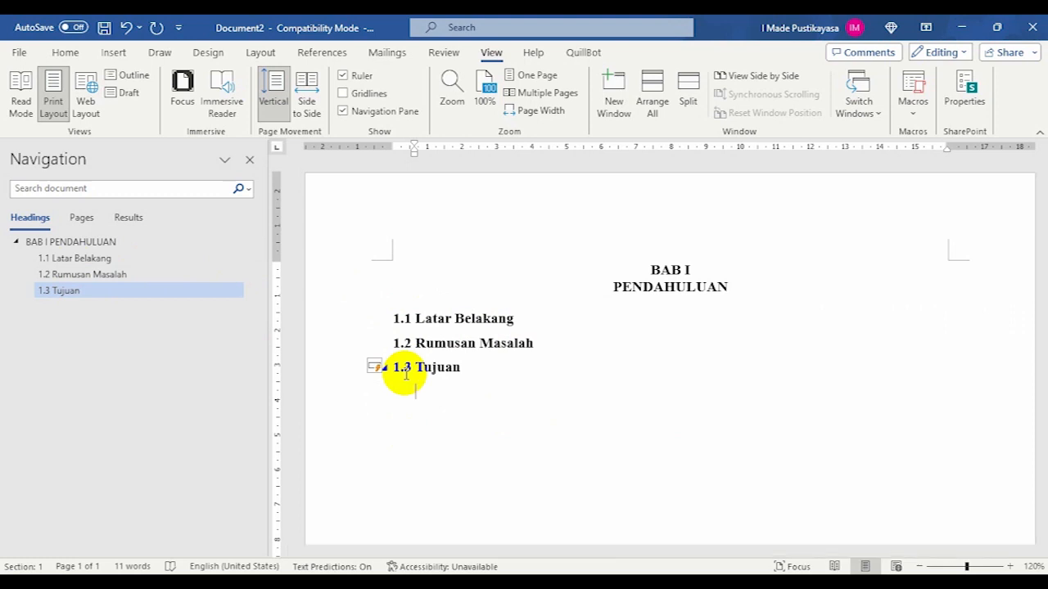
- Insert an empty paragraph above the BAB I PENDAHULUAN heading and give it the Normal style
left_click(613, 265)
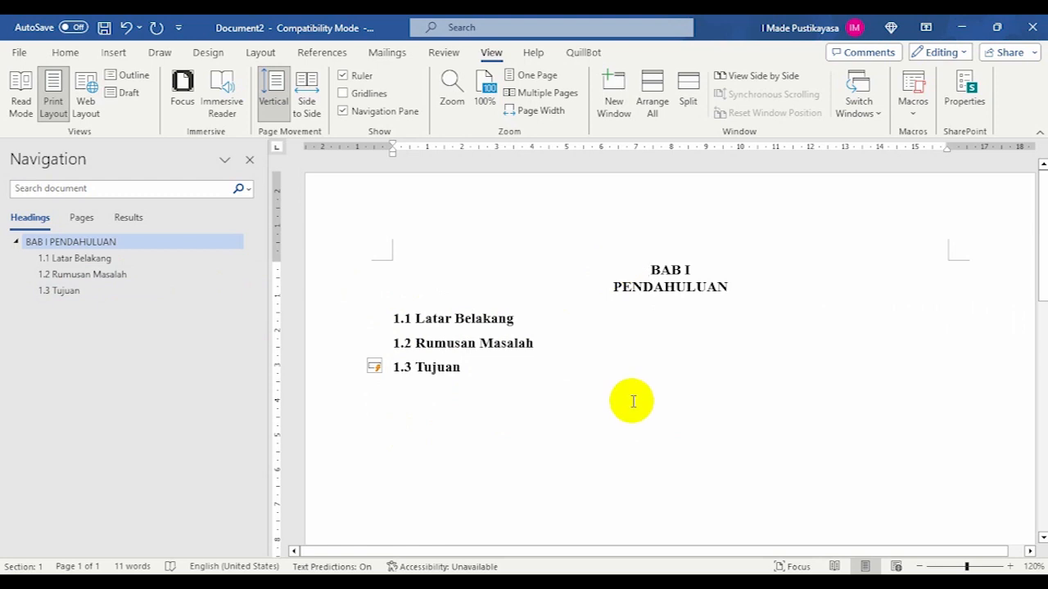
key("Return")
key("Up")
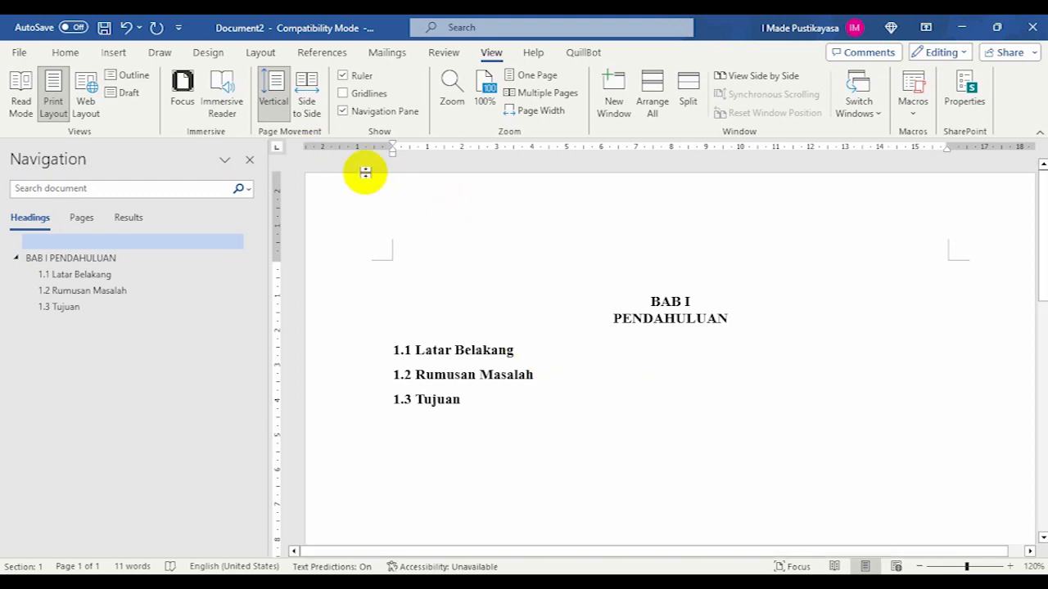
left_click(66, 53)
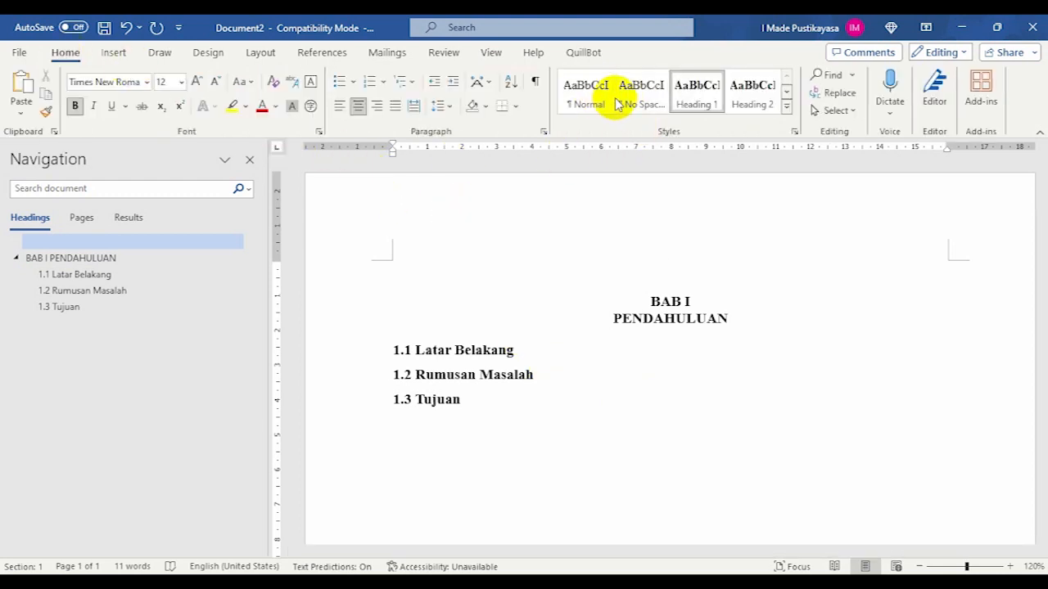
left_click(584, 90)
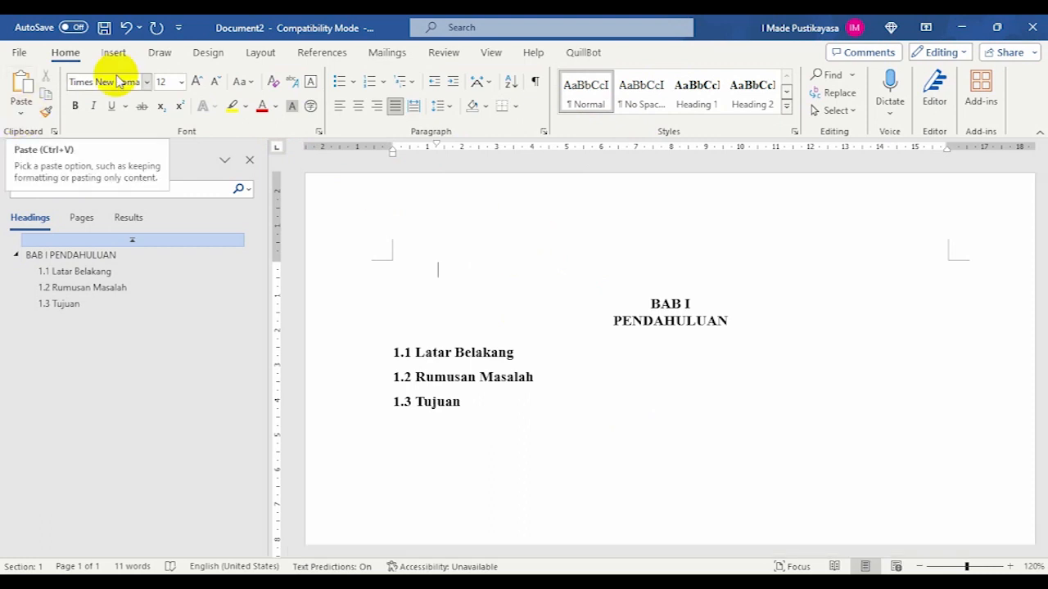
- Try the Daftar Isi Manual table of contents in the empty paragraph above BAB I, and undo the insertion
left_click(308, 58)
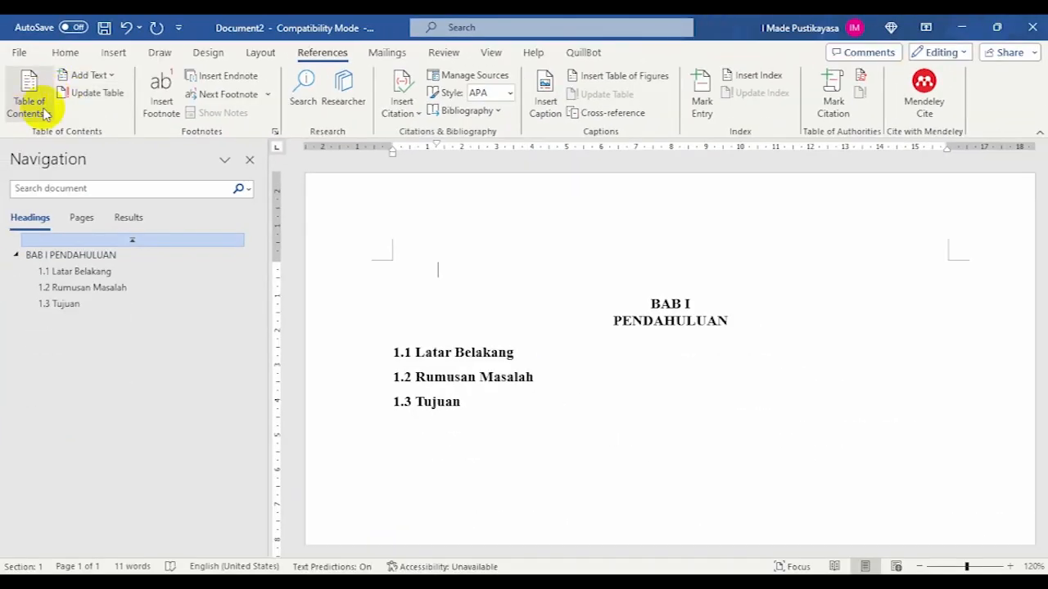
left_click(47, 113)
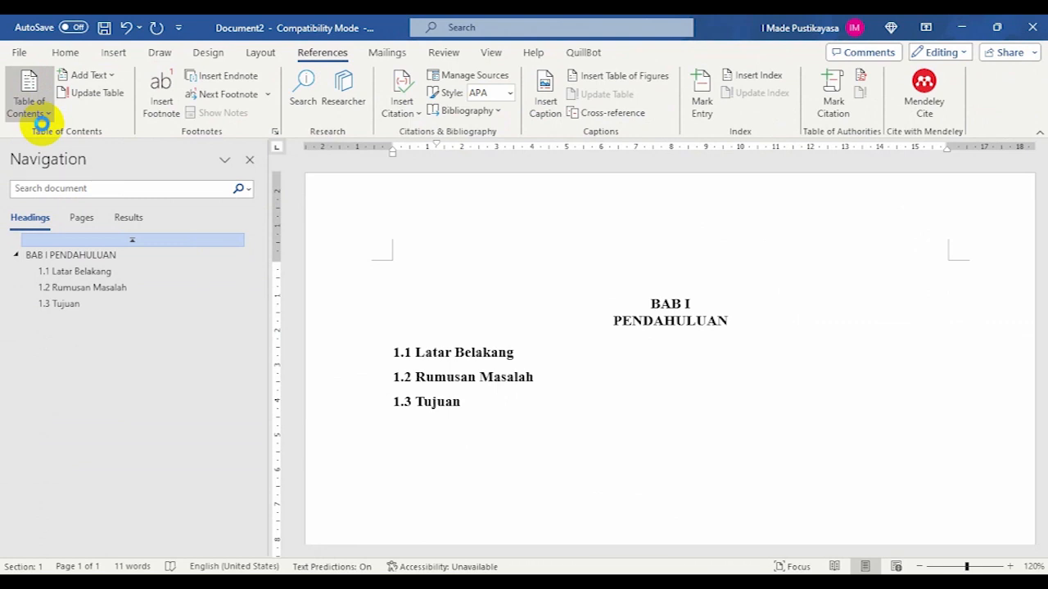
left_click(48, 113)
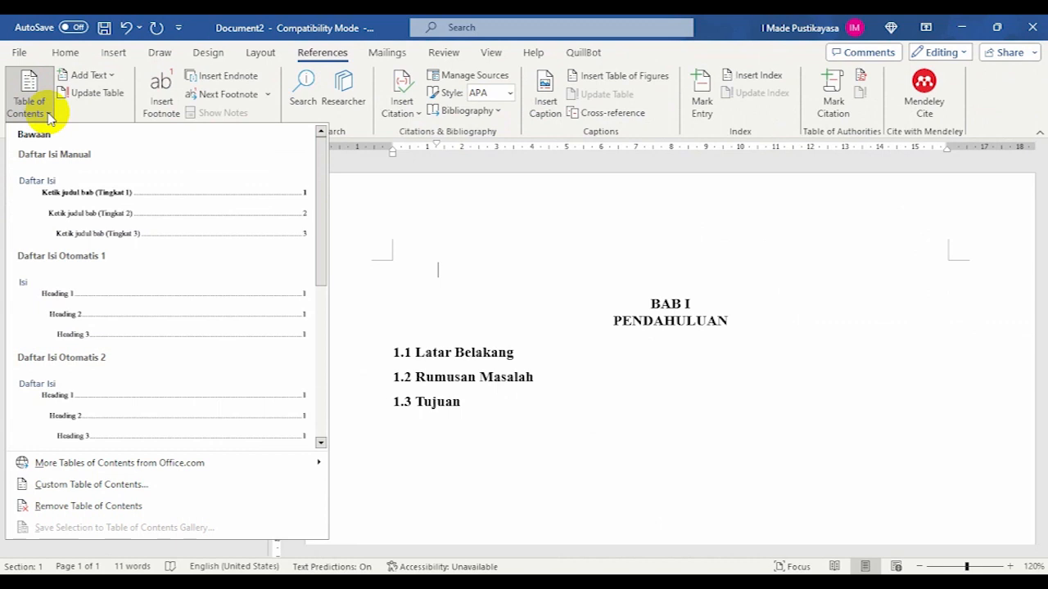
left_click(58, 198)
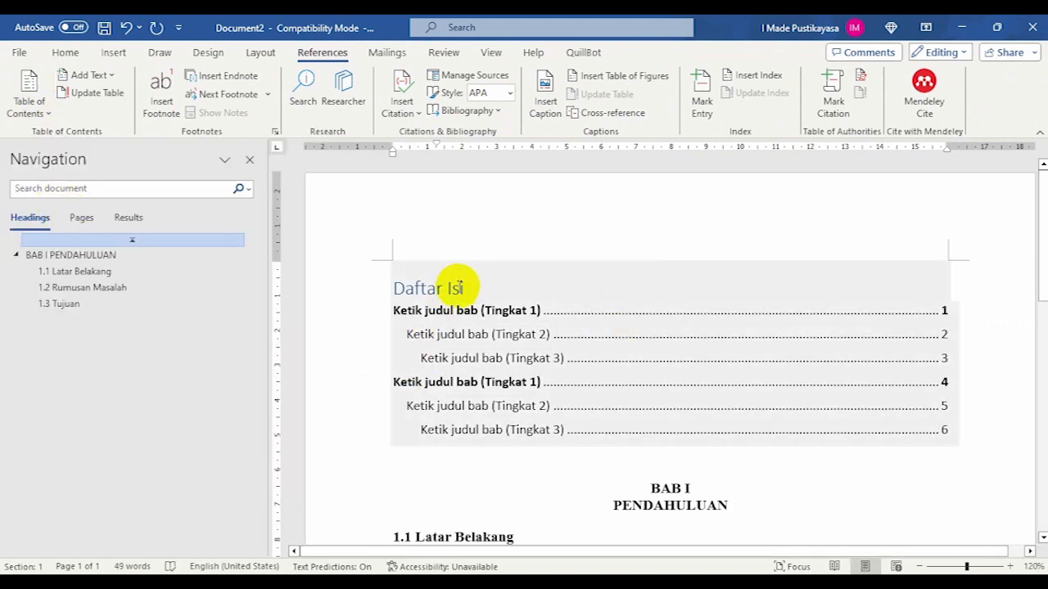
key("ctrl+z")
- Insert the automatic table of contents Daftar Isi Otomatis 1 above the BAB I heading
left_click(30, 102)
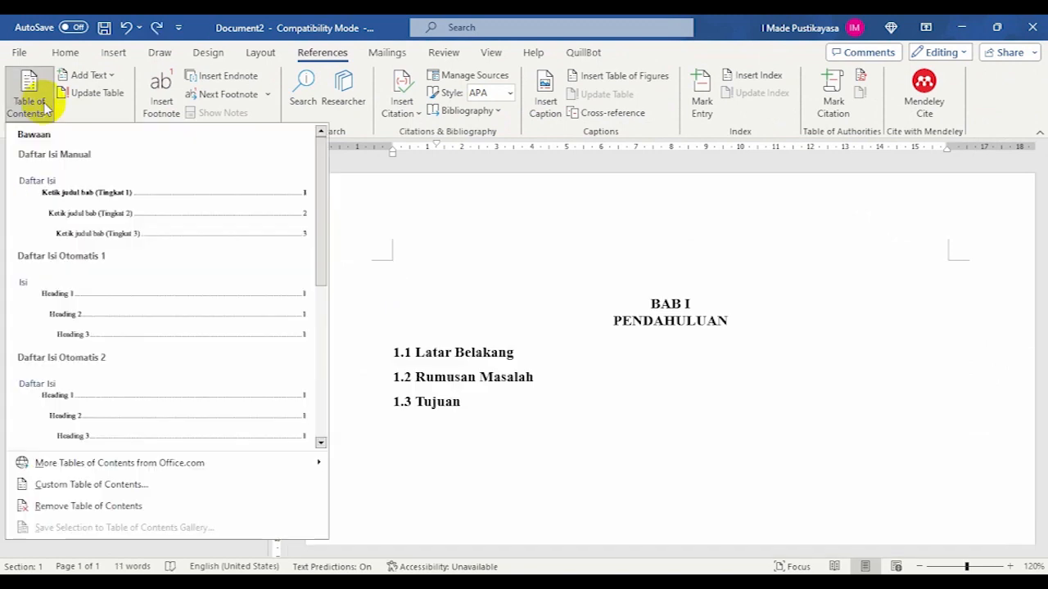
left_click(80, 312)
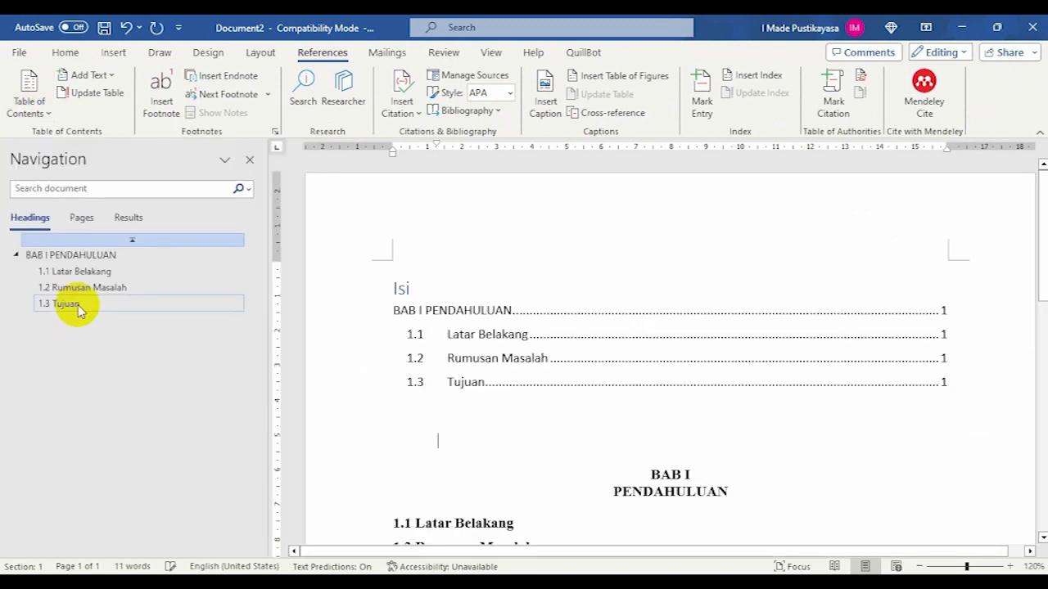
scroll(446, 336, "down", 1)
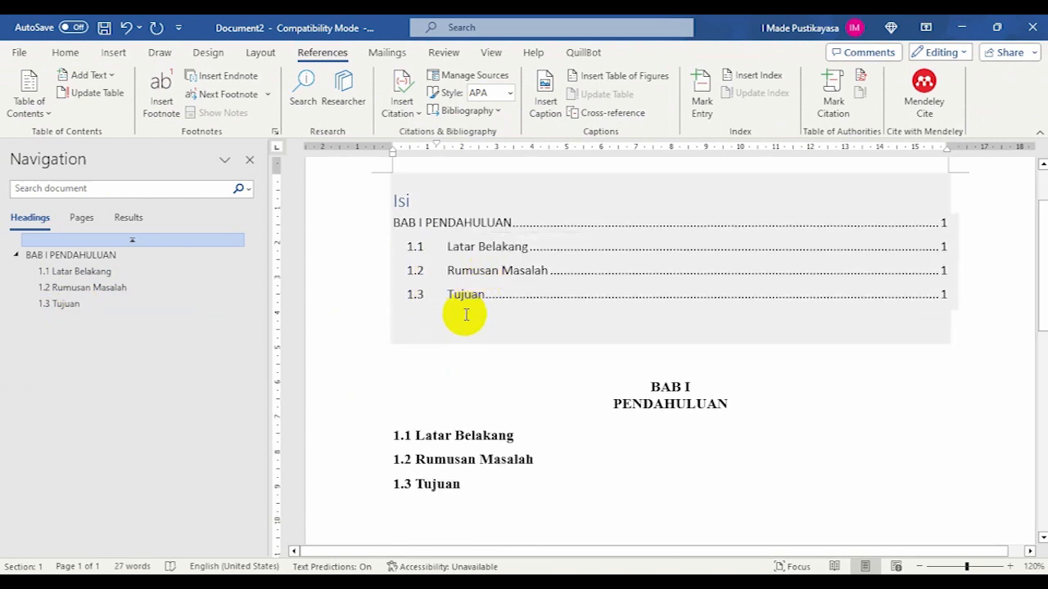
- Start a new paragraph below "1.3 Tujuan" and apply the Heading 1 style to it
scroll(465, 315, "down", 1)
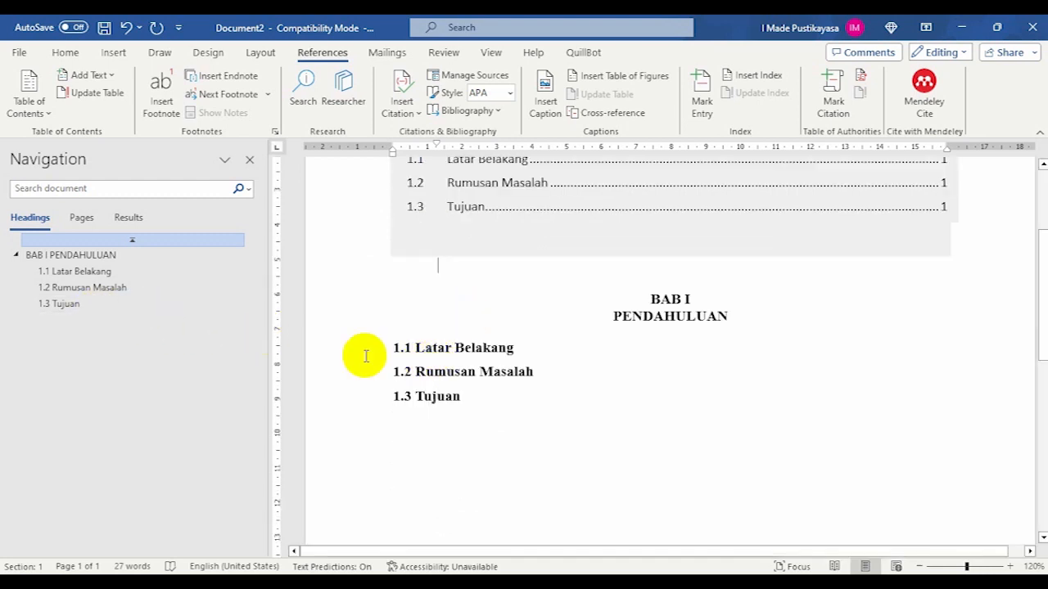
left_click(480, 407)
key("Return")
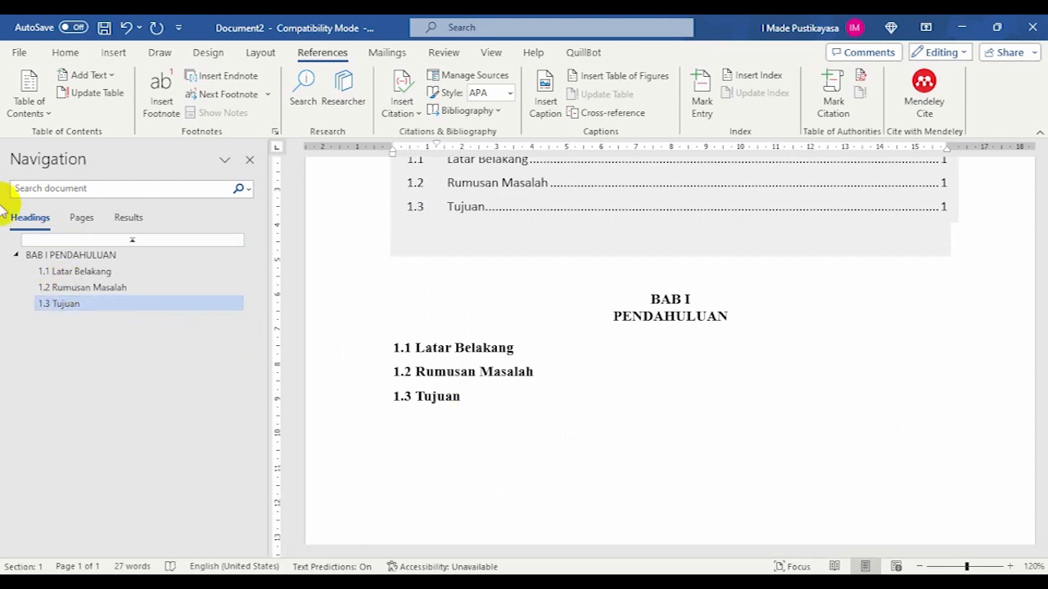
left_click(63, 51)
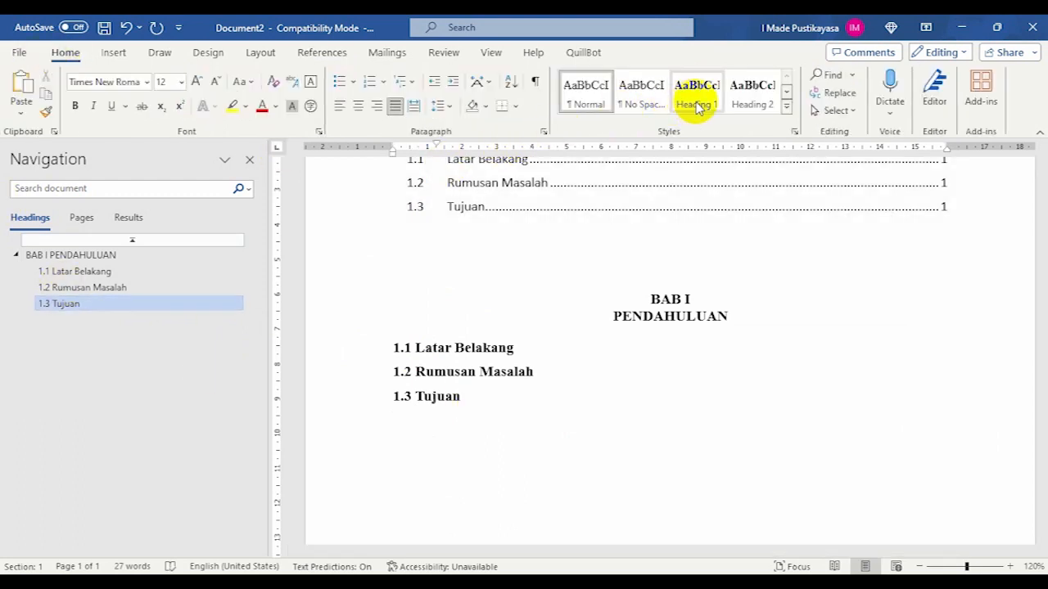
left_click(750, 90)
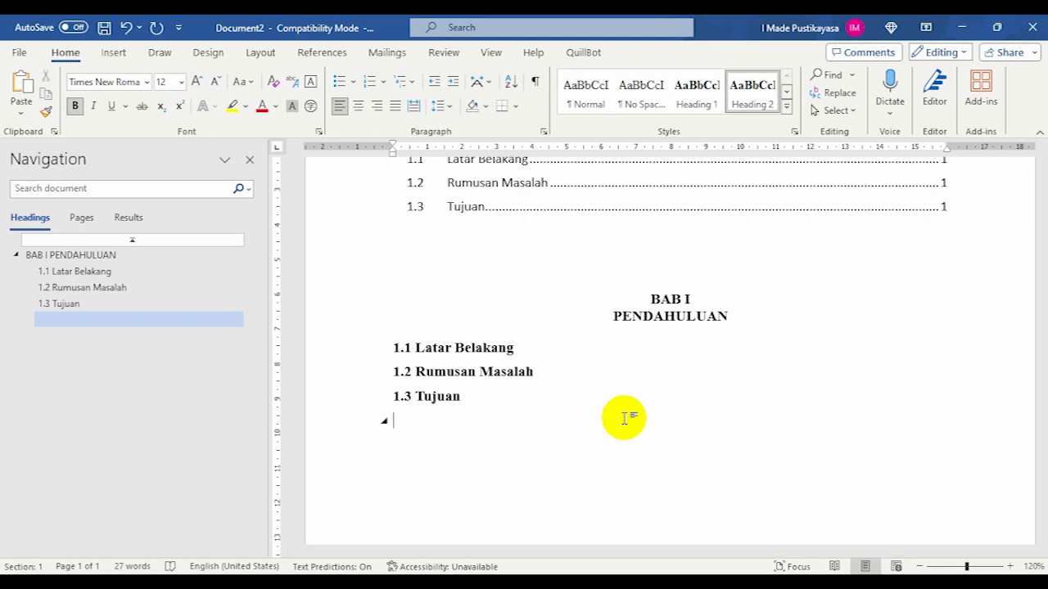
left_click(699, 107)
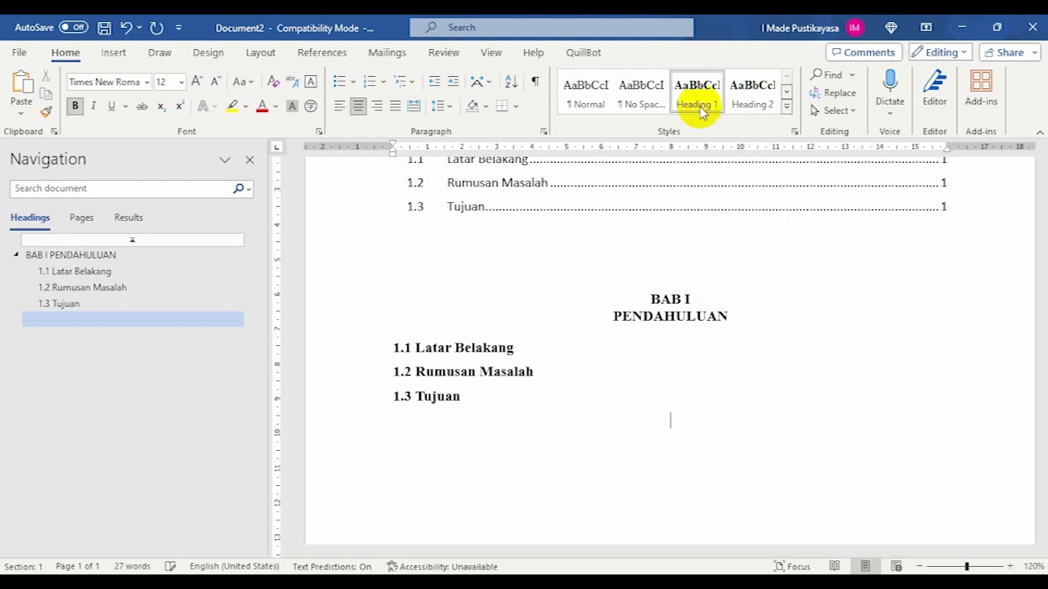
- Write the chapter heading "BAB II KAJIAN PUSTAKA" with a line break before "KAJIAN PUSTAKA", keeping it one paragraph
type("BABA")
key("BackSpace")
type("II K")
key("BackSpace")
type("KAJIA")
key("BackSpace")
type("IAN PUSTAK")
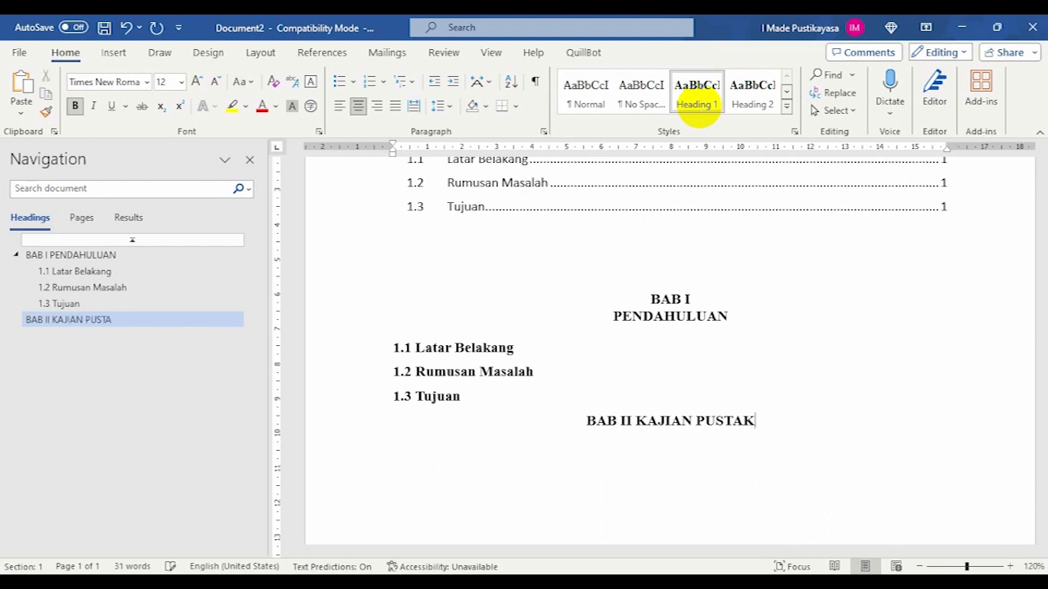
type("A")
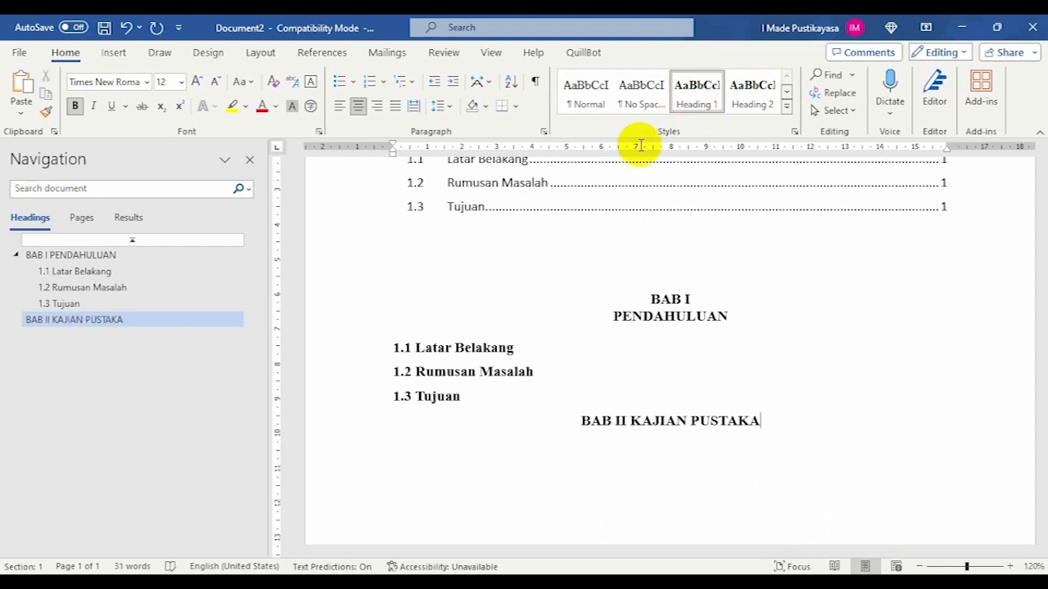
left_click(629, 419)
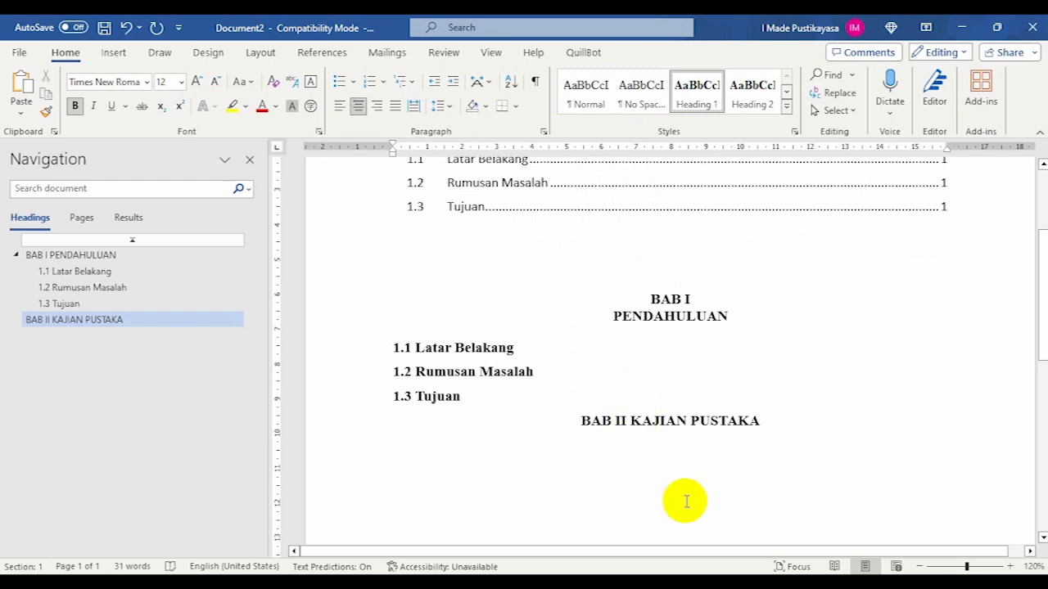
key("shift+Return")
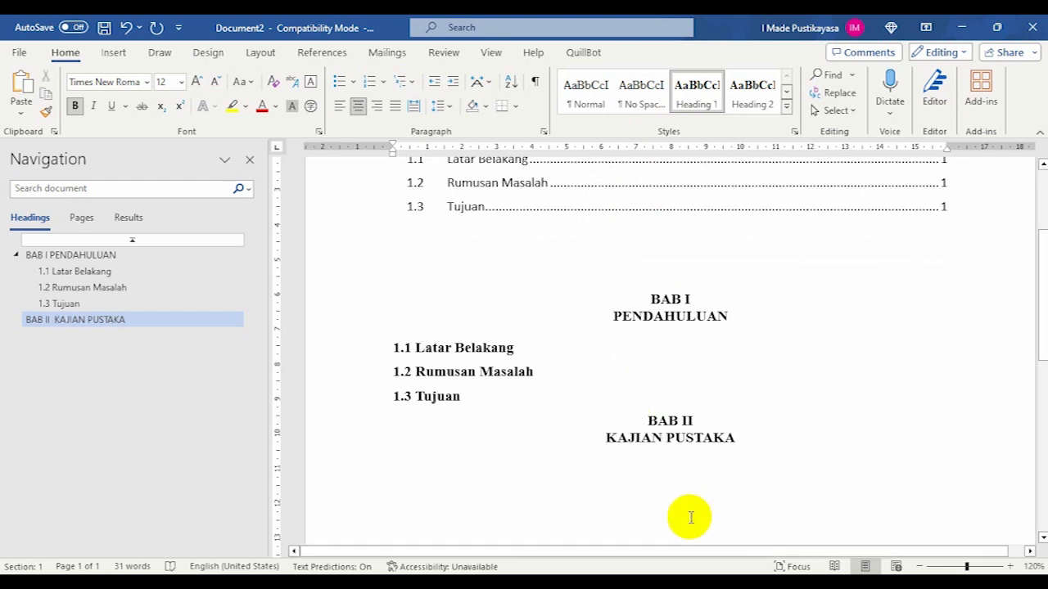
- Update the entire table of contents so that it includes the BAB II chapter heading
scroll(621, 308, "up", 3)
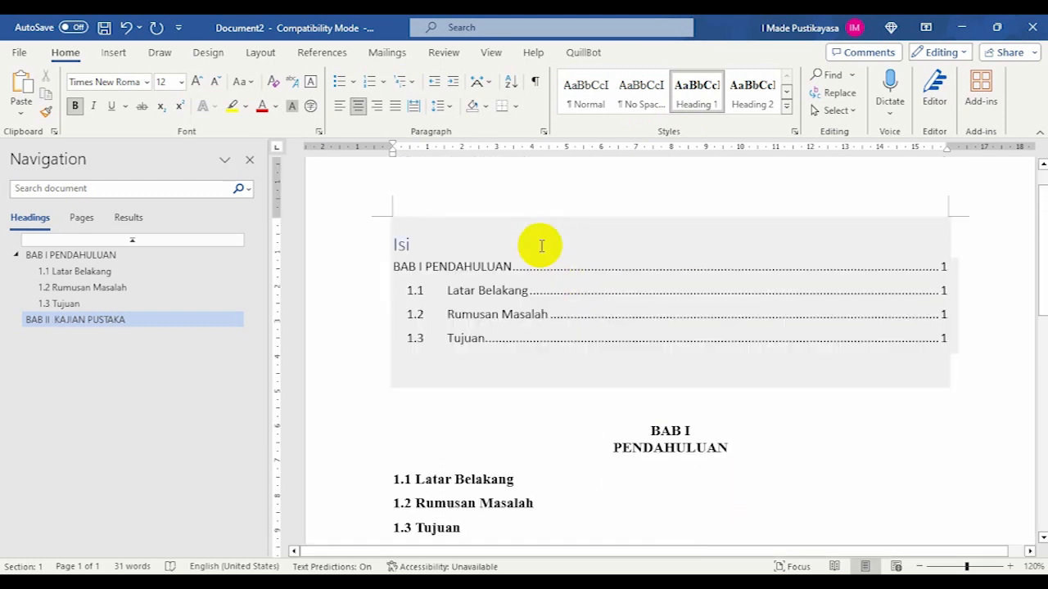
left_click(442, 251)
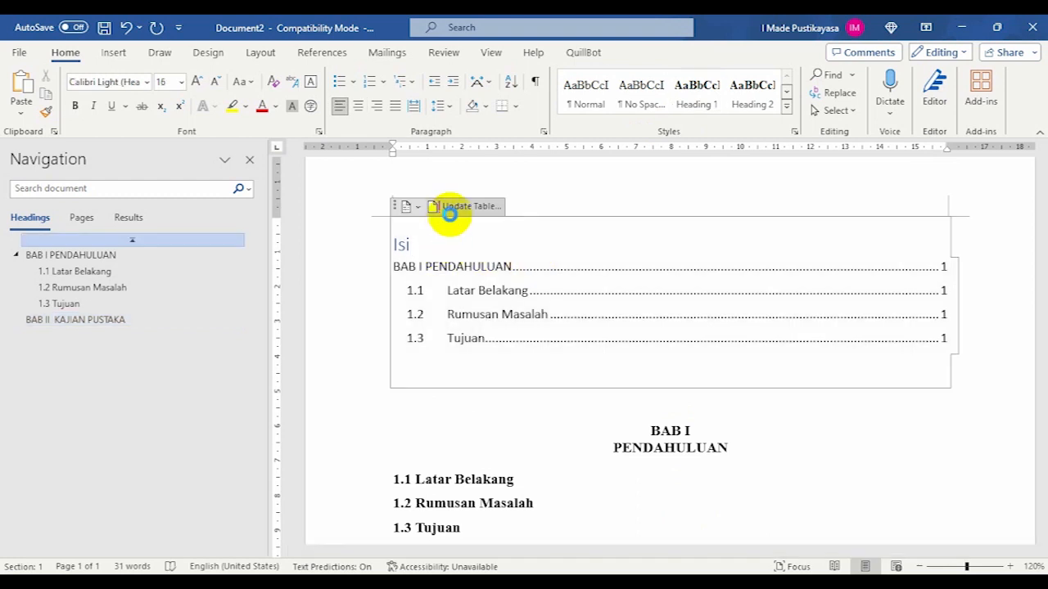
left_click(447, 206)
left_click(441, 299)
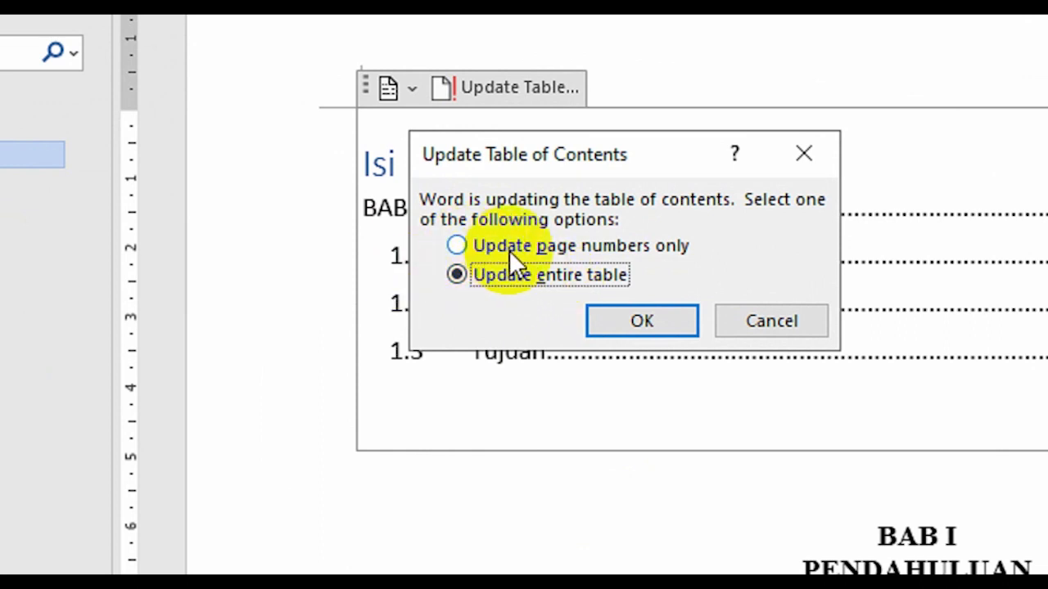
left_click(604, 321)
left_click(526, 376)
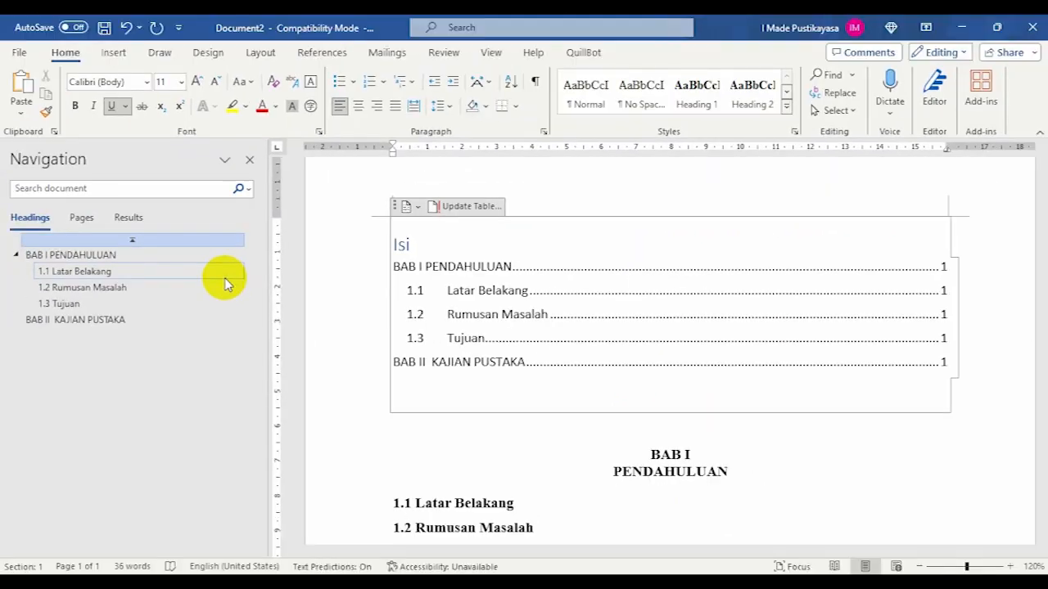
- Replace the line break between "BAB I" and "PENDAHULUAN" with a paragraph break, splitting the heading into two paragraphs
scroll(439, 434, "down", 4)
scroll(442, 432, "up", 1)
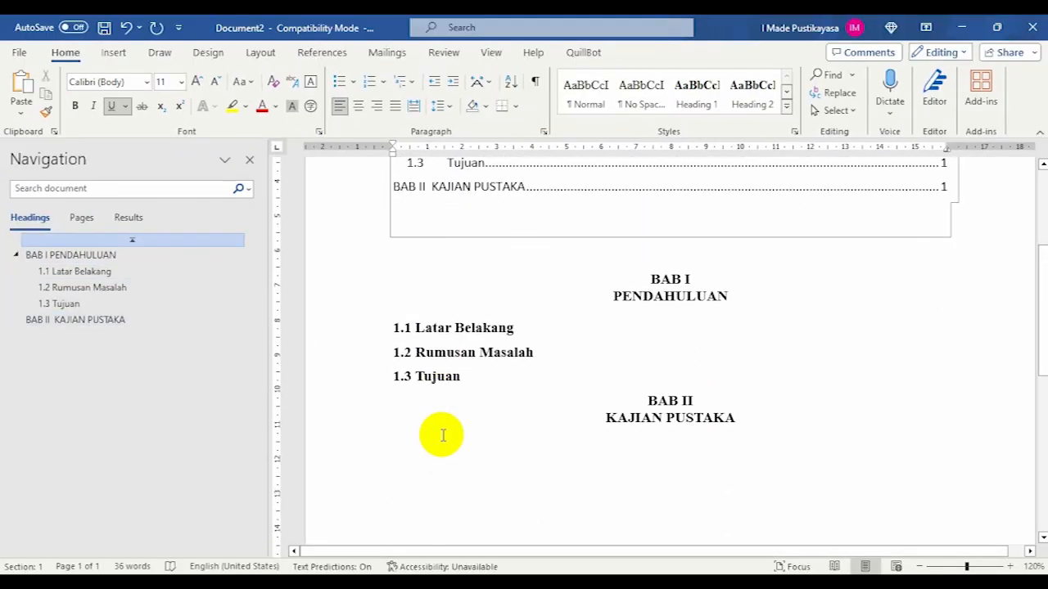
left_click(704, 282)
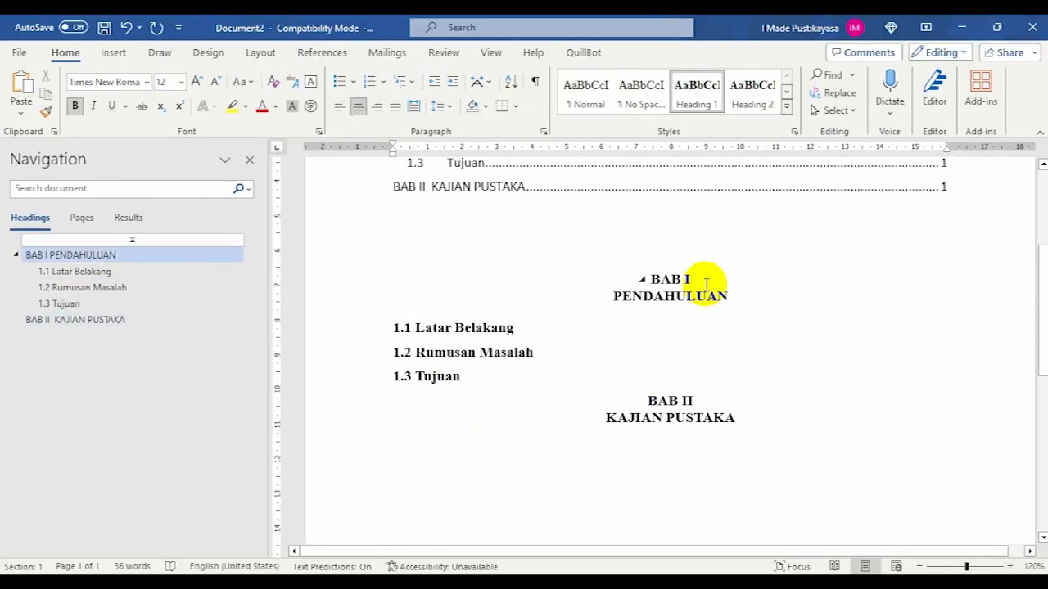
scroll(706, 285, "up", 2)
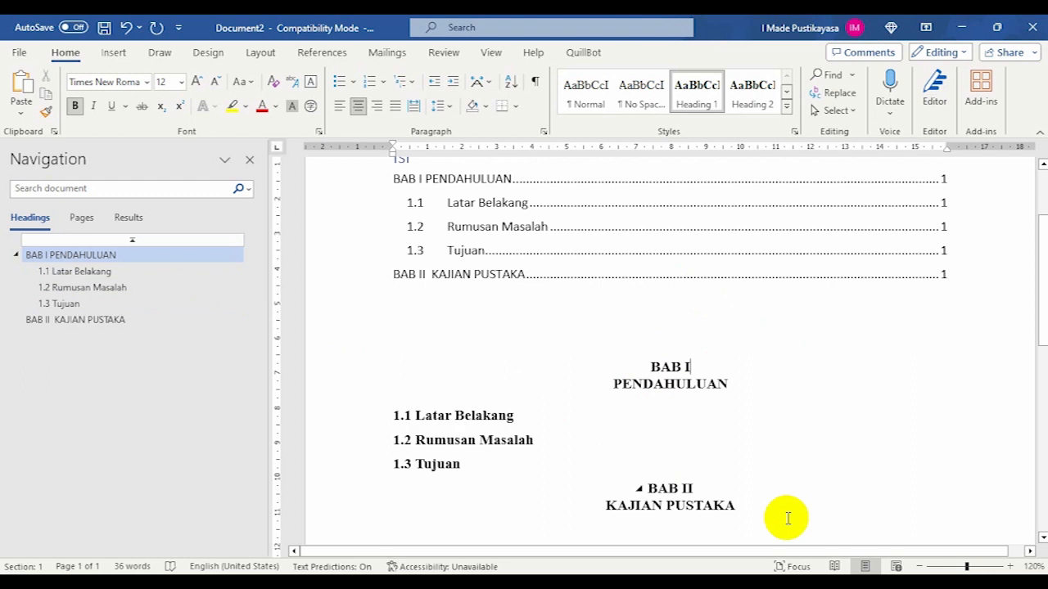
key("Delete")
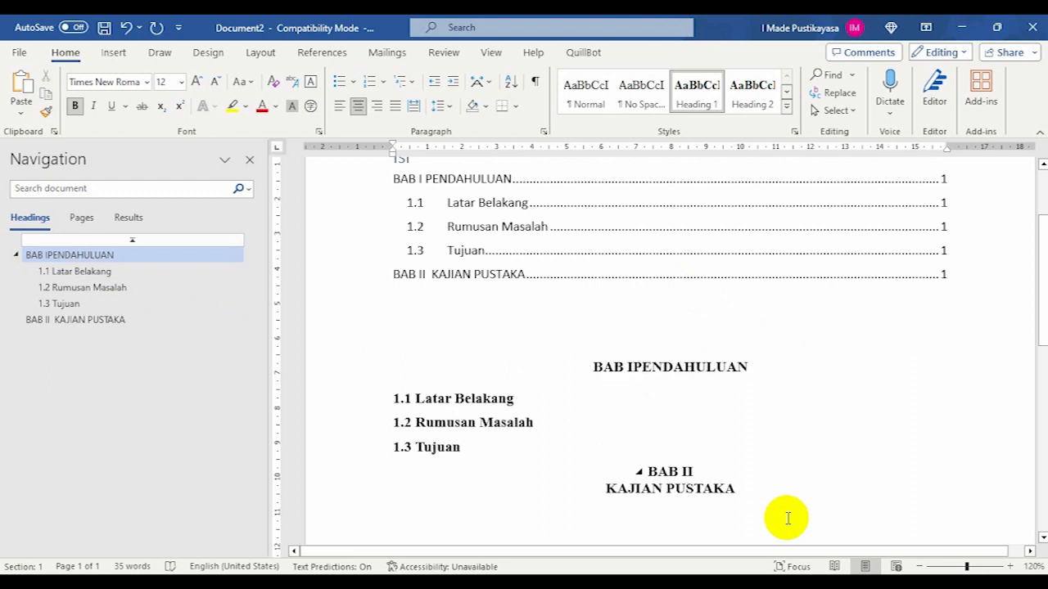
key("Return")
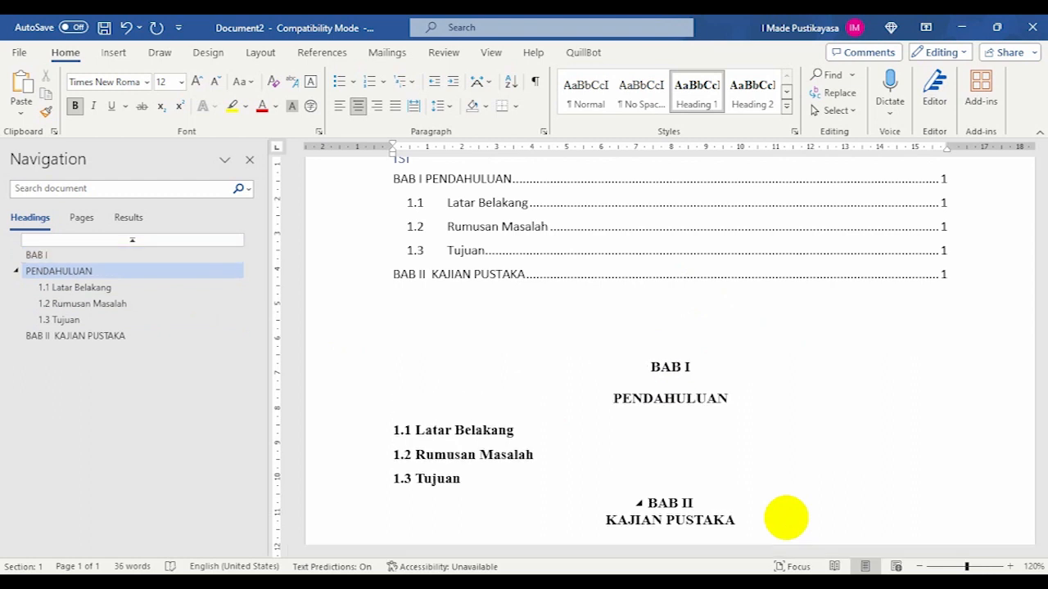
- Jump back and forth between the separate BAB I and PENDAHULUAN entries in the document's heading structure
left_click(35, 256)
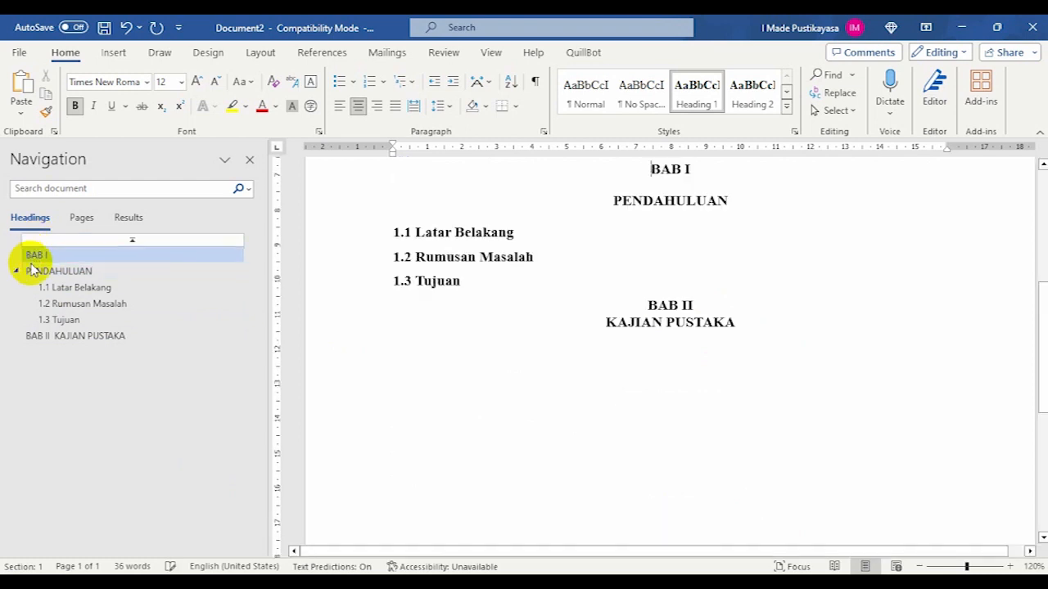
left_click(32, 269)
left_click(32, 255)
left_click(36, 267)
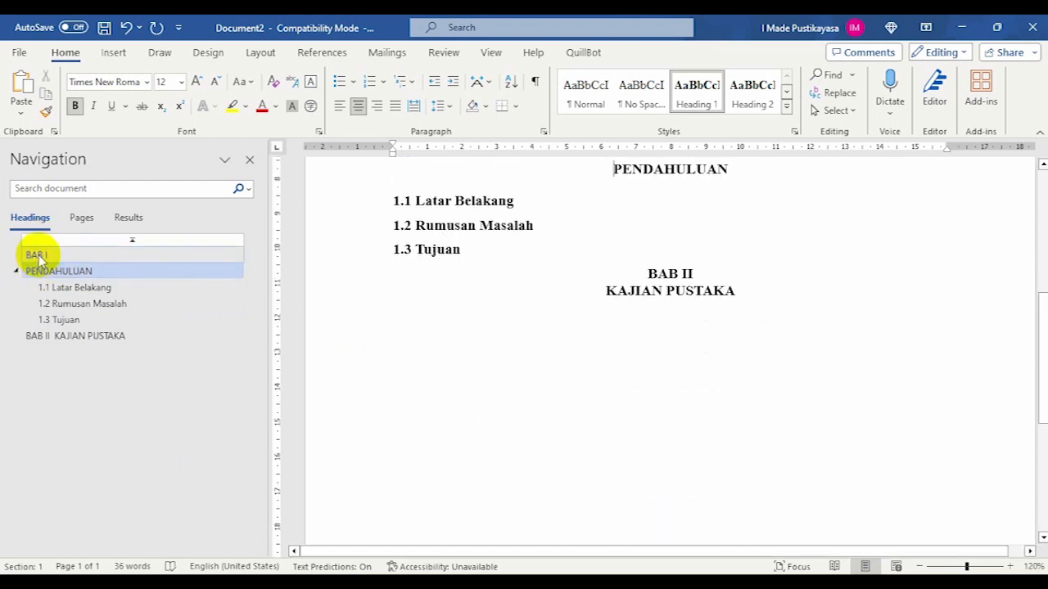
left_click(36, 255)
left_click(38, 267)
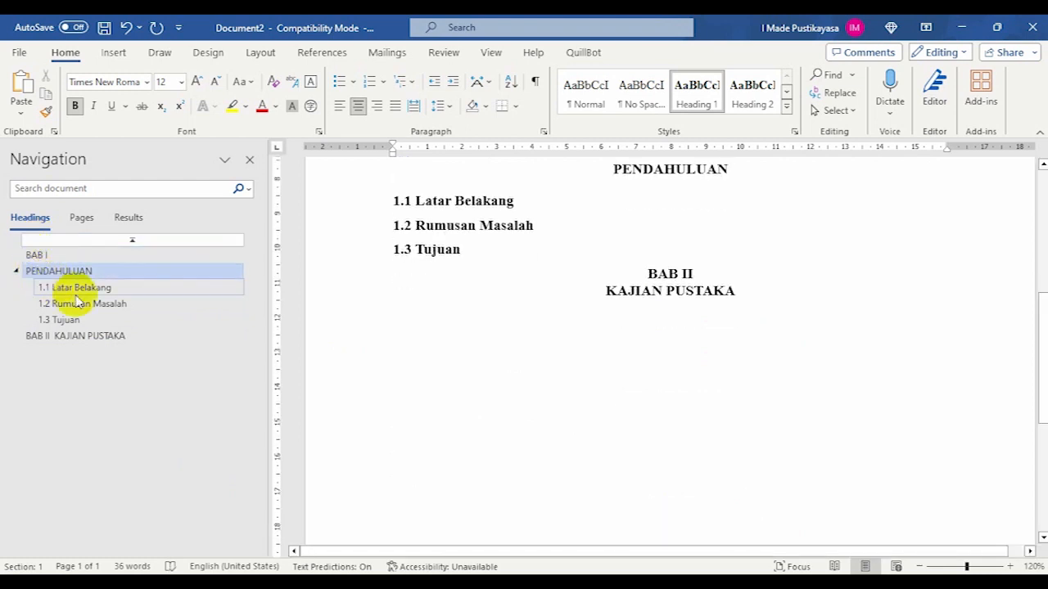
- Update the entire table of contents from the separate BAB I and PENDAHULUAN headings
scroll(467, 393, "up", 4)
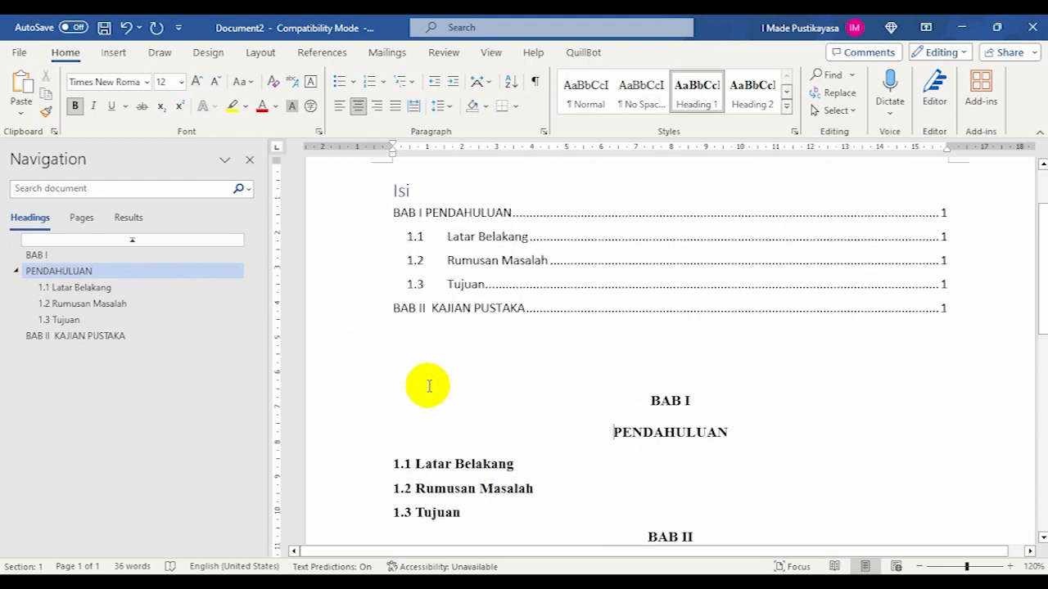
left_click(430, 253)
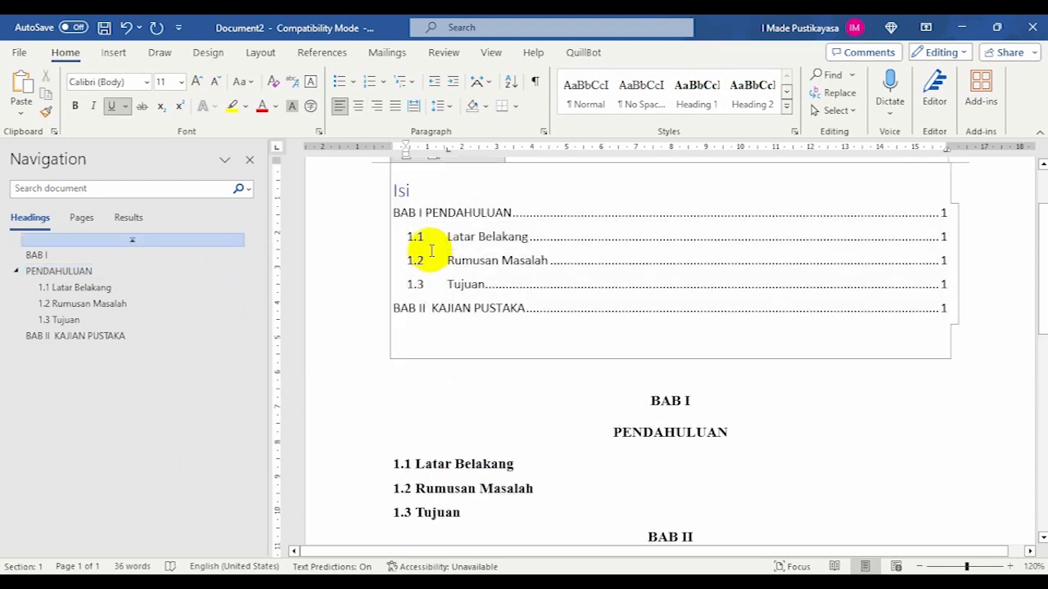
scroll(446, 202, "up", 1)
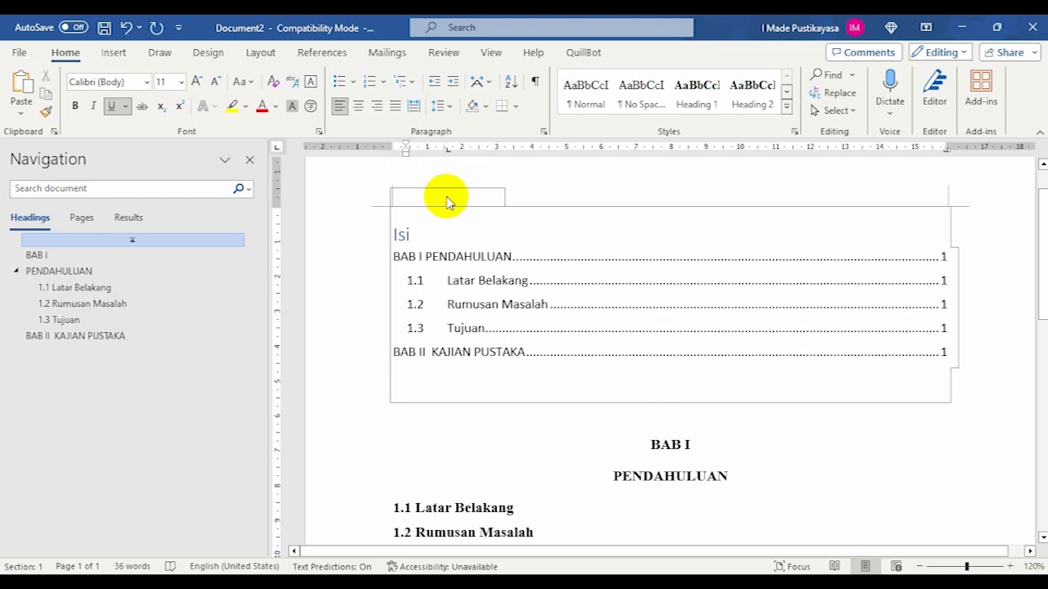
left_click(457, 197)
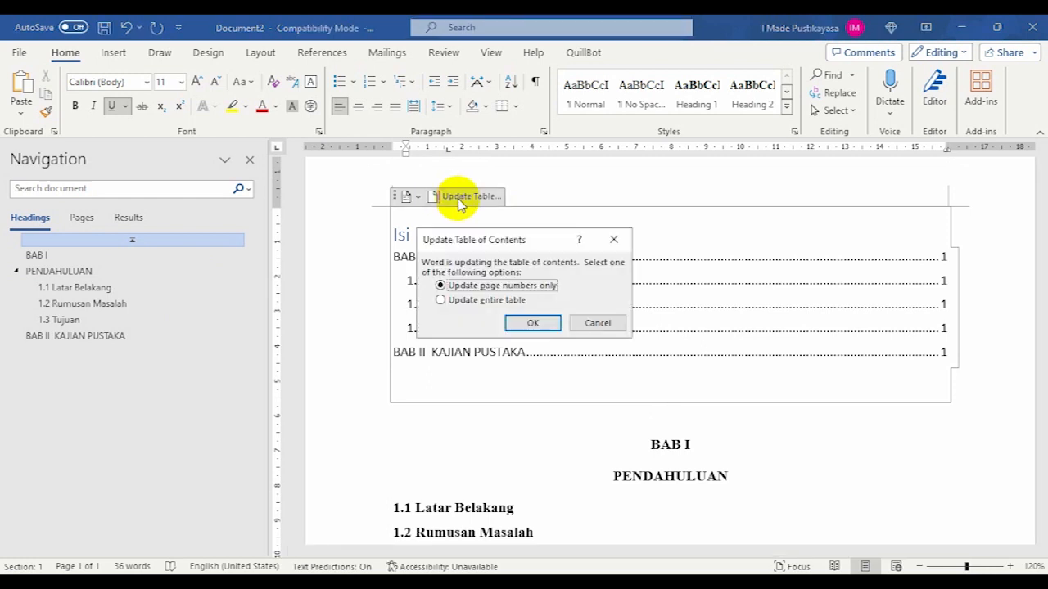
left_click(469, 303)
left_click(526, 322)
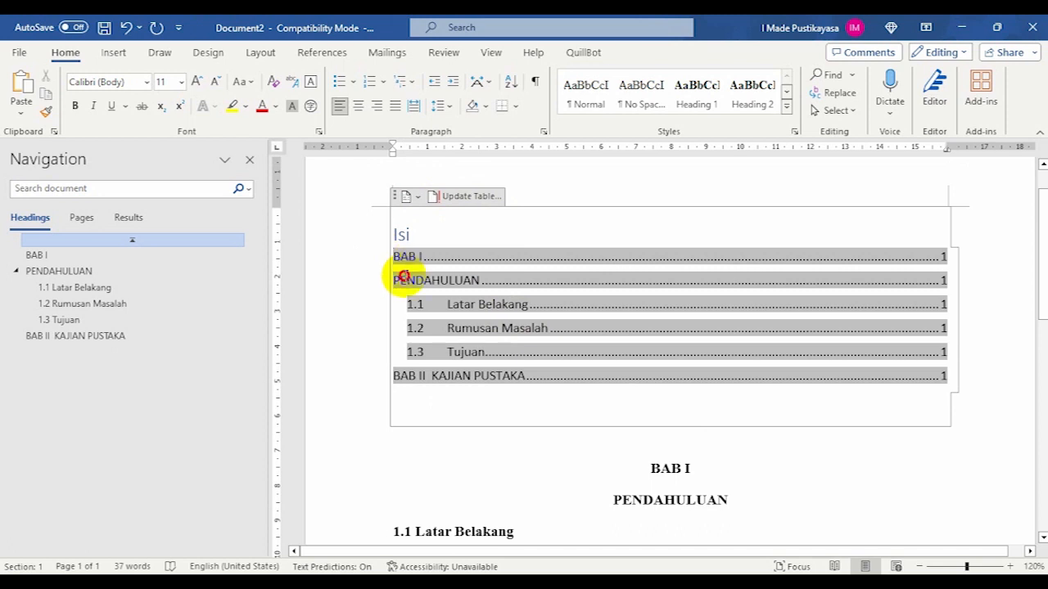
left_click_drag(405, 280, 482, 280)
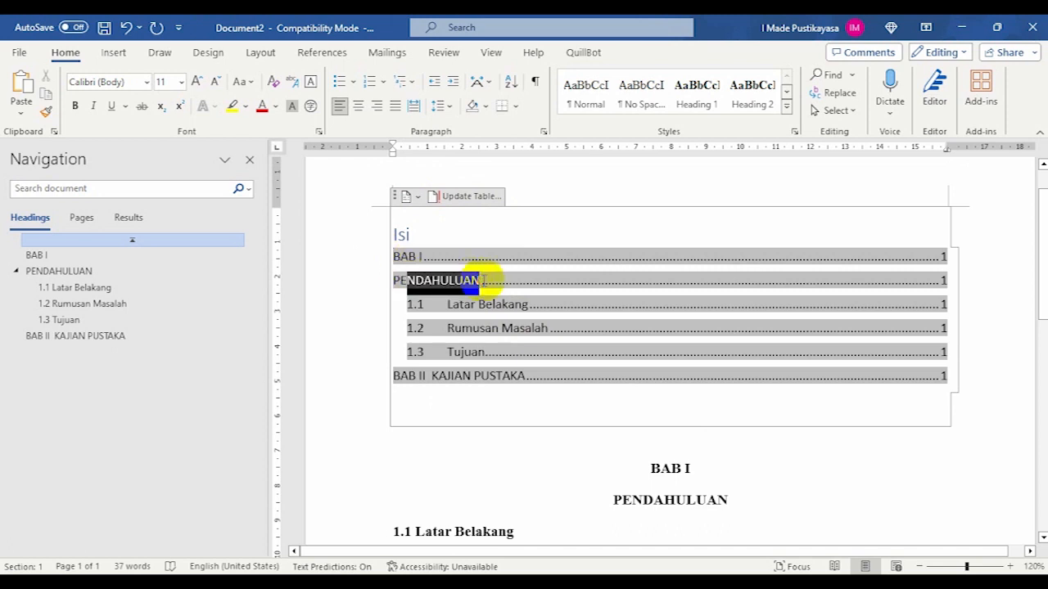
left_click(949, 262)
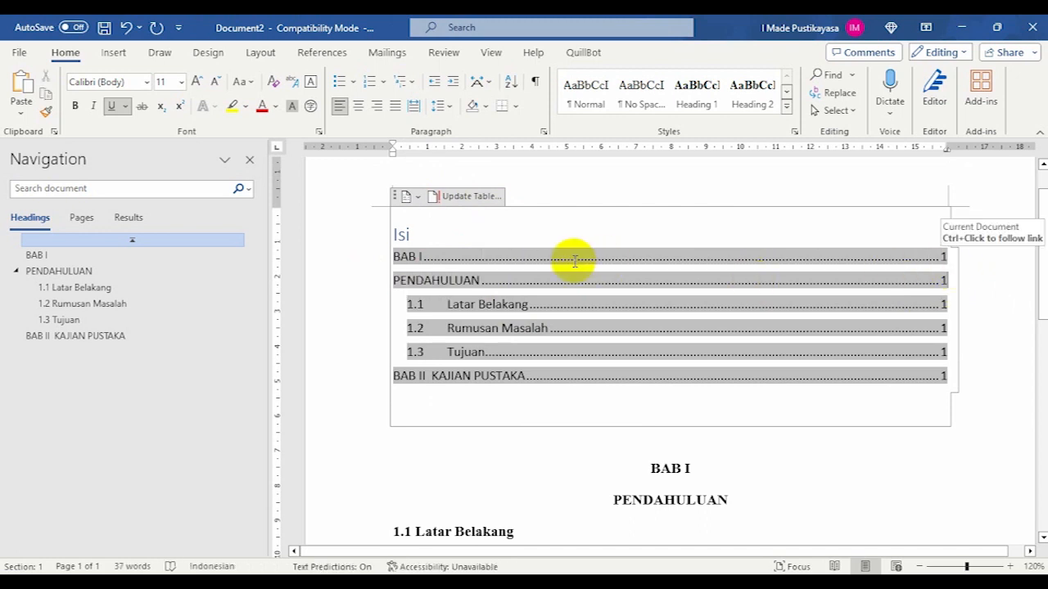
- Rejoin "BAB I" and "PENDAHULUAN" into one heading paragraph, separated by a line break instead of a paragraph break
scroll(585, 451, "down", 4)
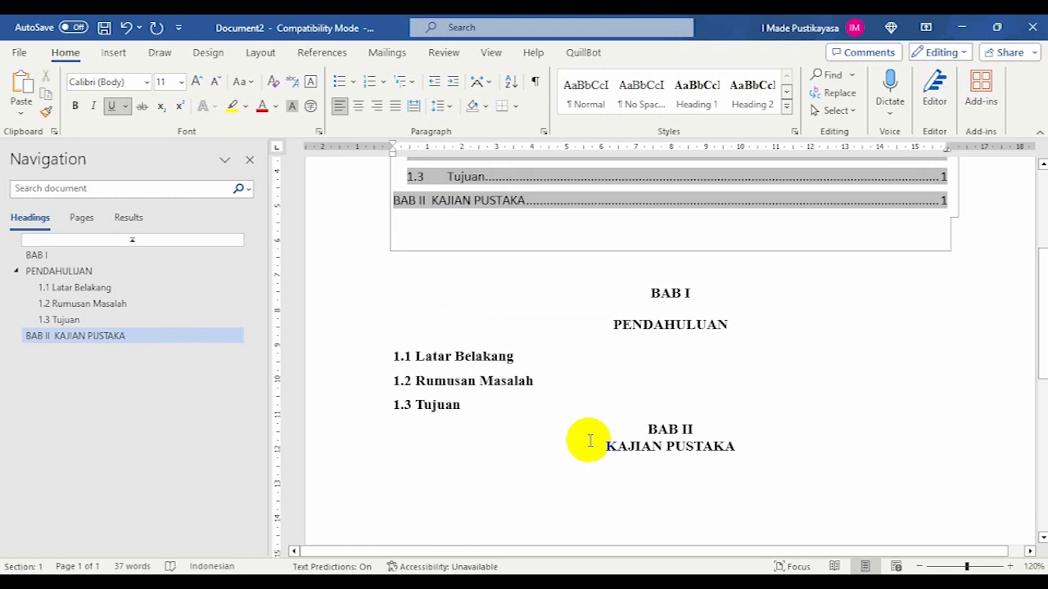
scroll(684, 327, "up", 2)
left_click(708, 381)
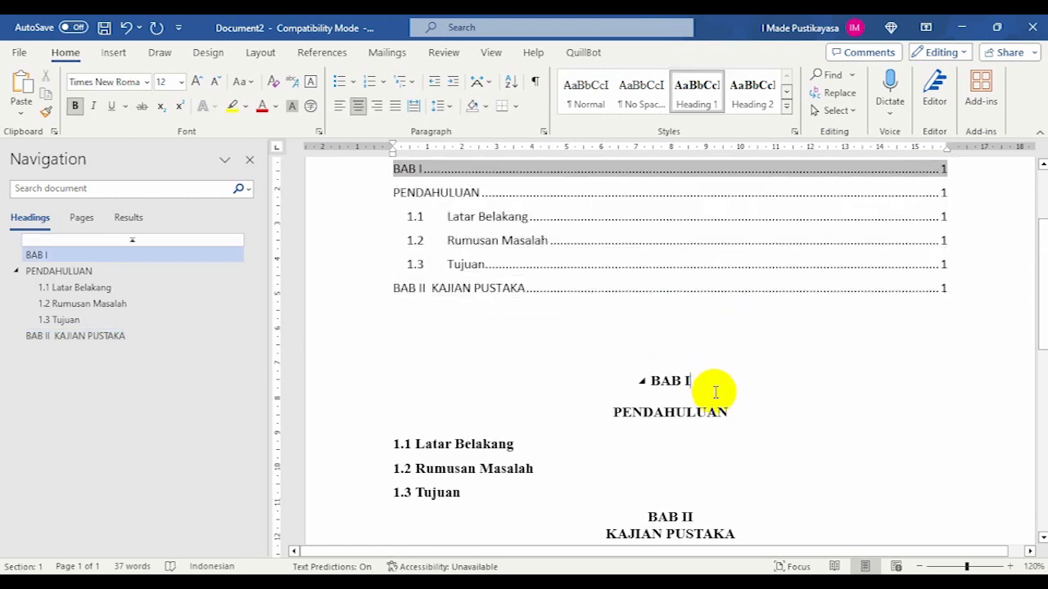
key("Delete")
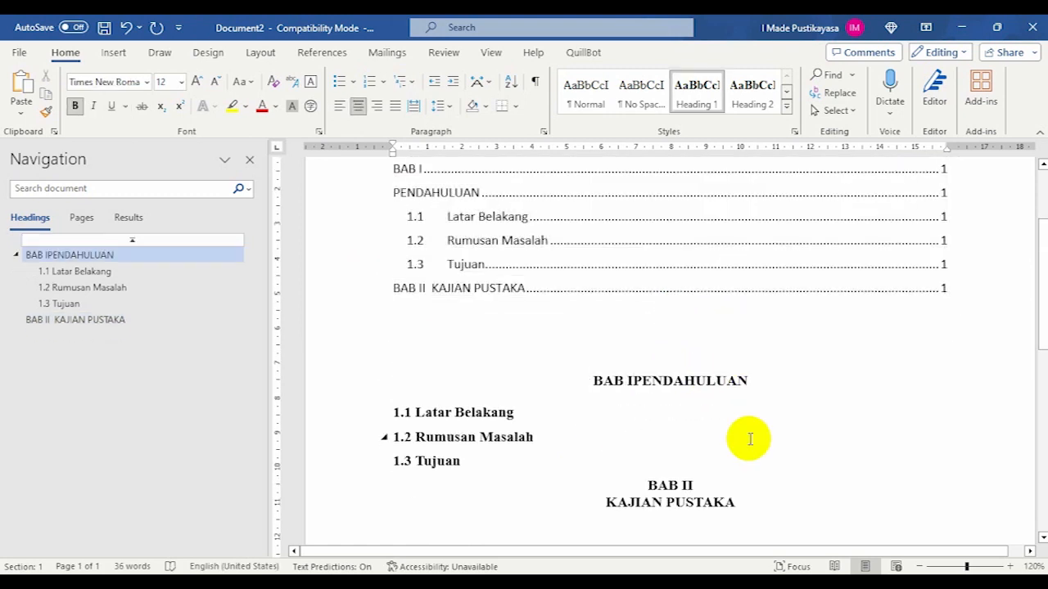
key("shift+Return")
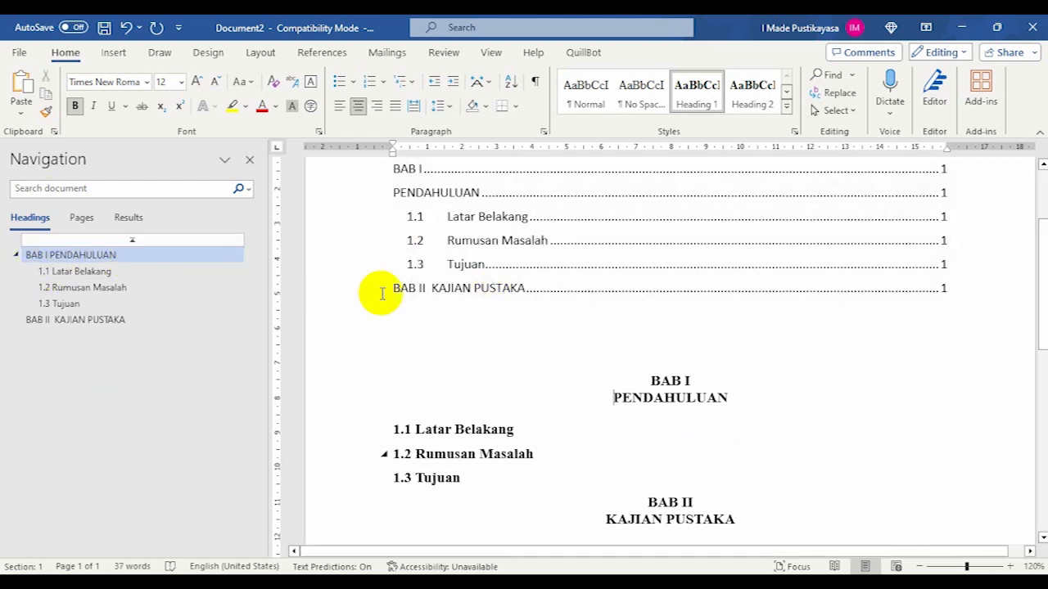
- Update the entire table of contents so that BAB I PENDAHULUAN is listed as a single entry
scroll(382, 292, "up", 3)
left_click(431, 309)
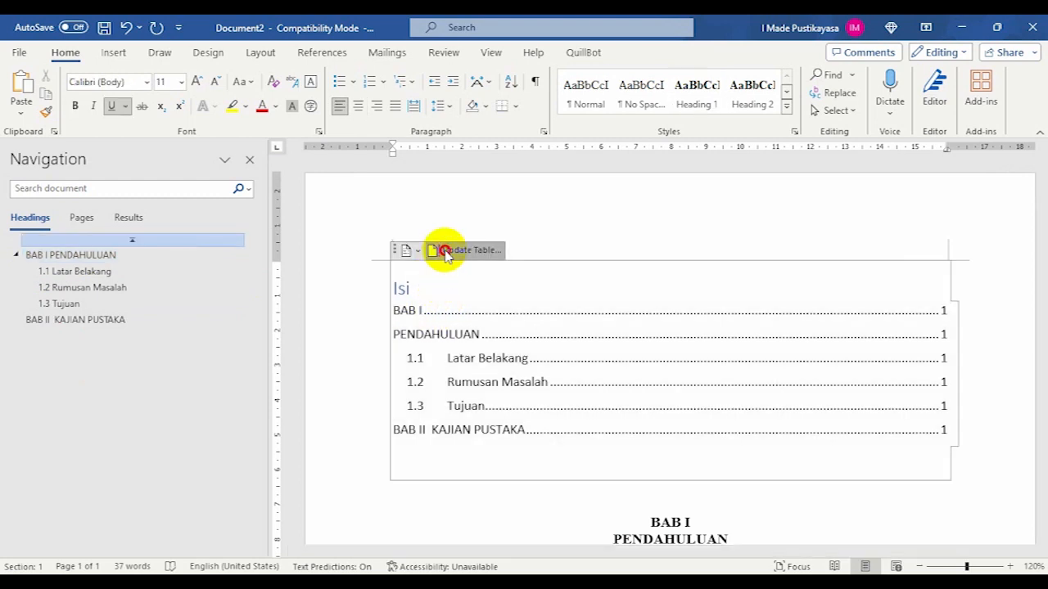
left_click(446, 251)
left_click(496, 302)
left_click(520, 321)
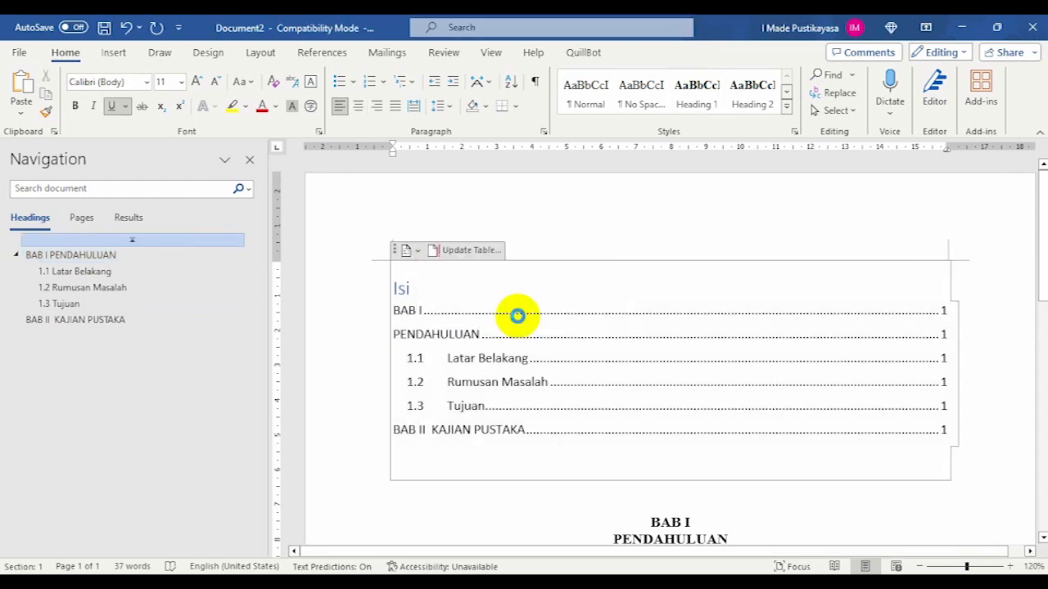
- Review the updated table of contents against the chapter and subchapter headings in the document body
scroll(492, 311, "down", 3)
scroll(483, 310, "down", 3)
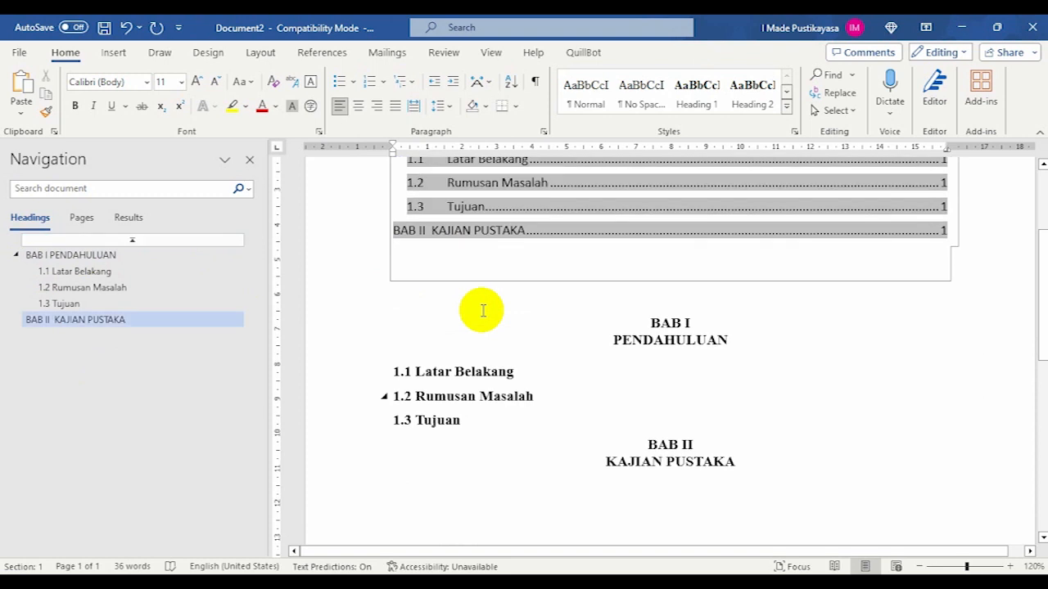
scroll(482, 310, "up", 2)
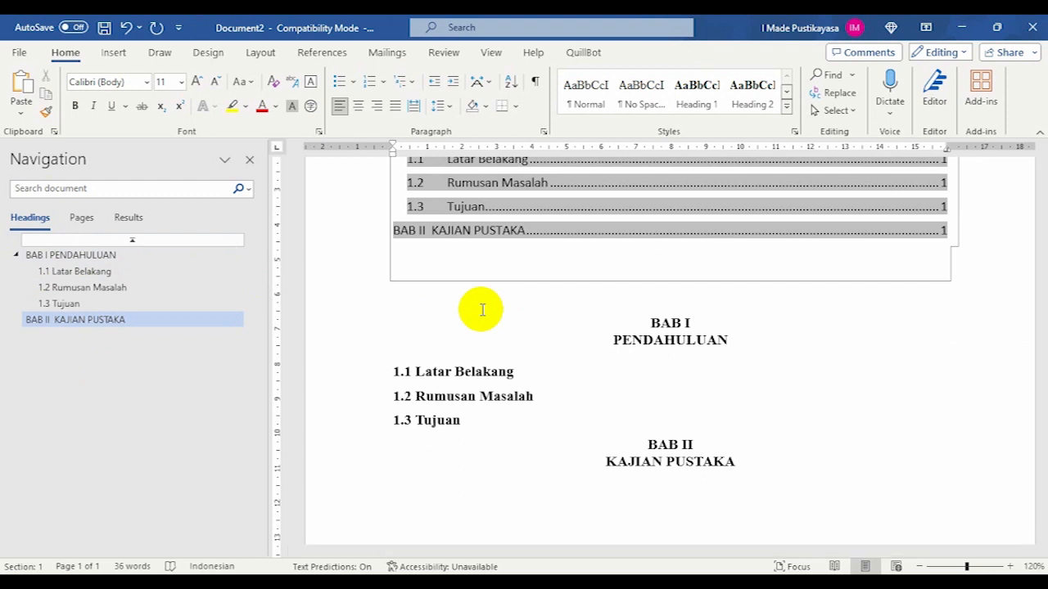
scroll(352, 344, "up", 3)
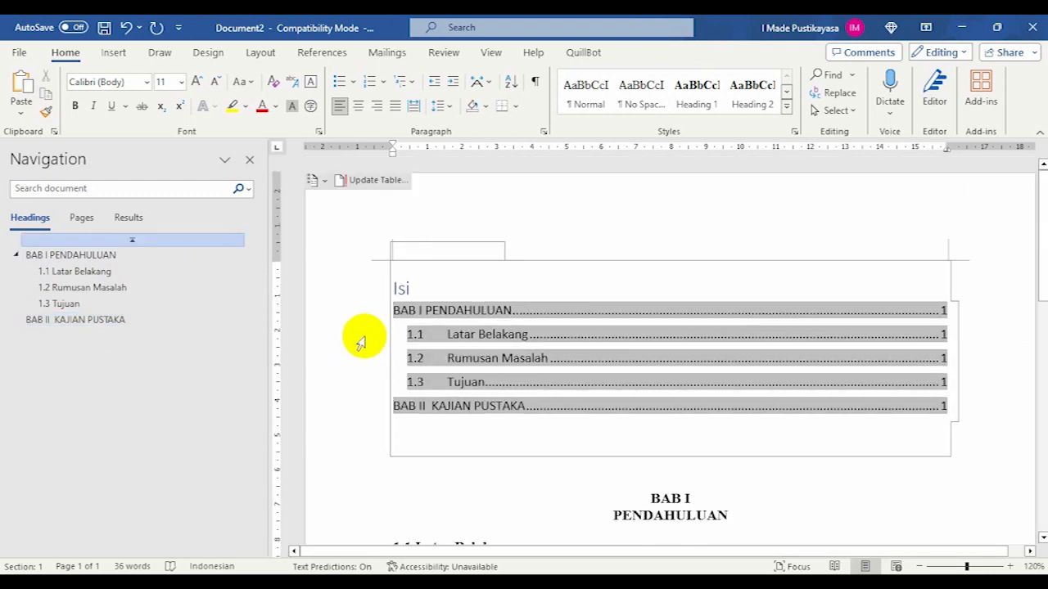
scroll(361, 340, "down", 2)
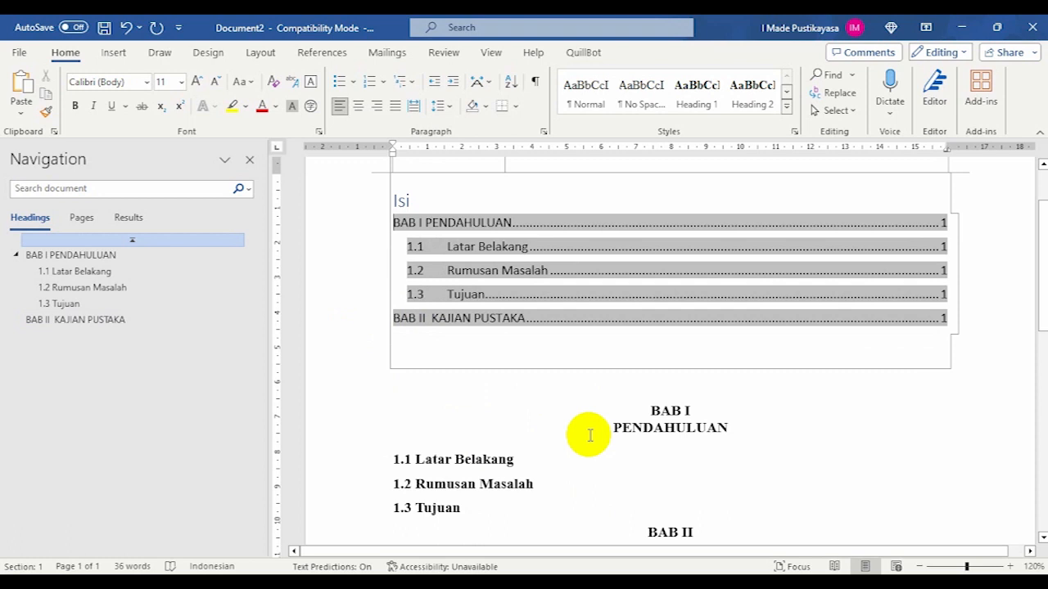
scroll(467, 330, "up", 1)
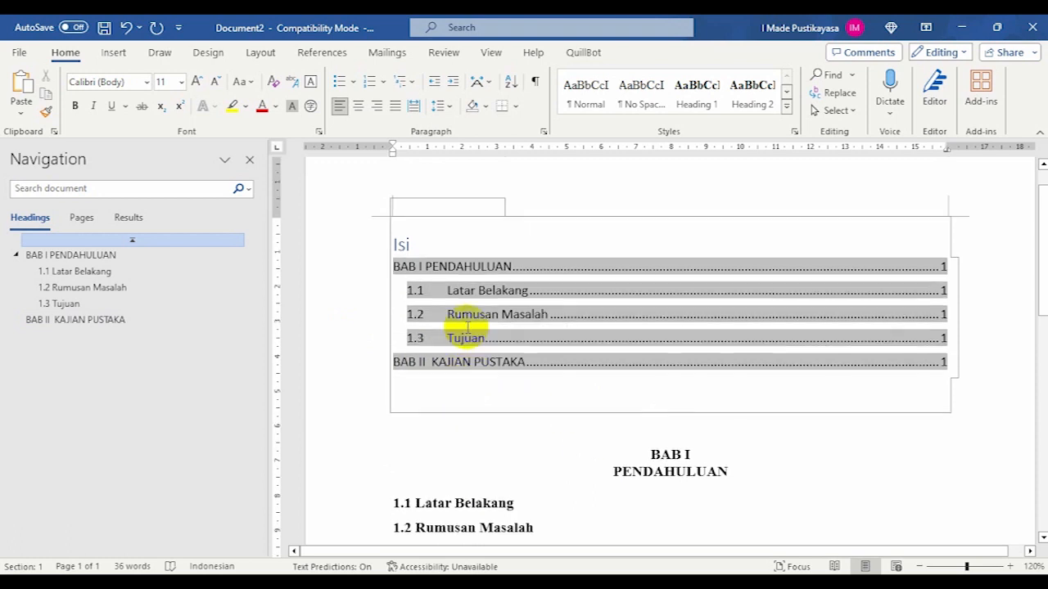
scroll(468, 327, "up", 1)
scroll(467, 327, "down", 2)
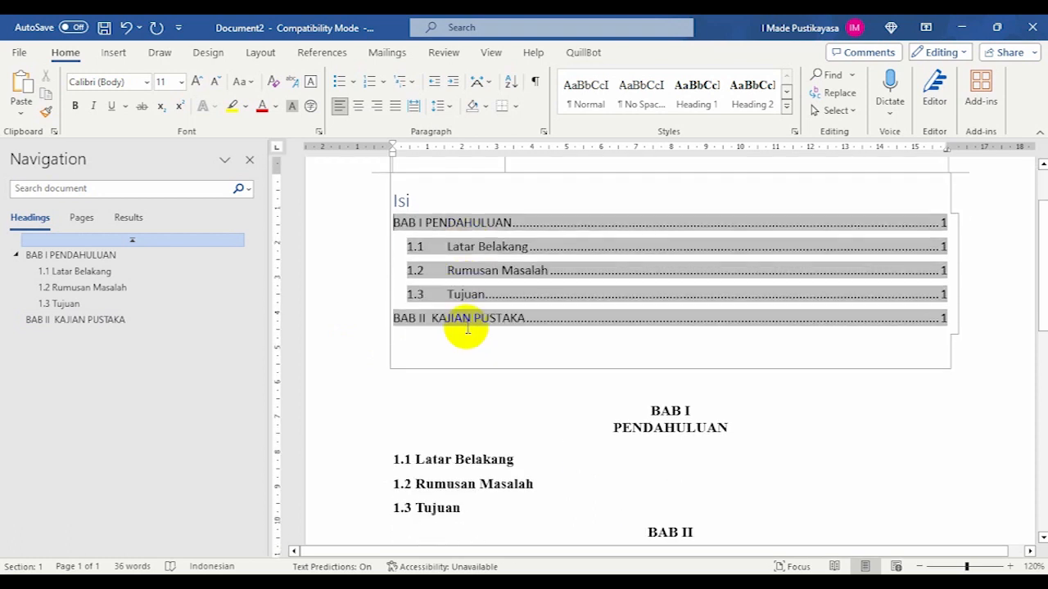
scroll(467, 327, "down", 1)
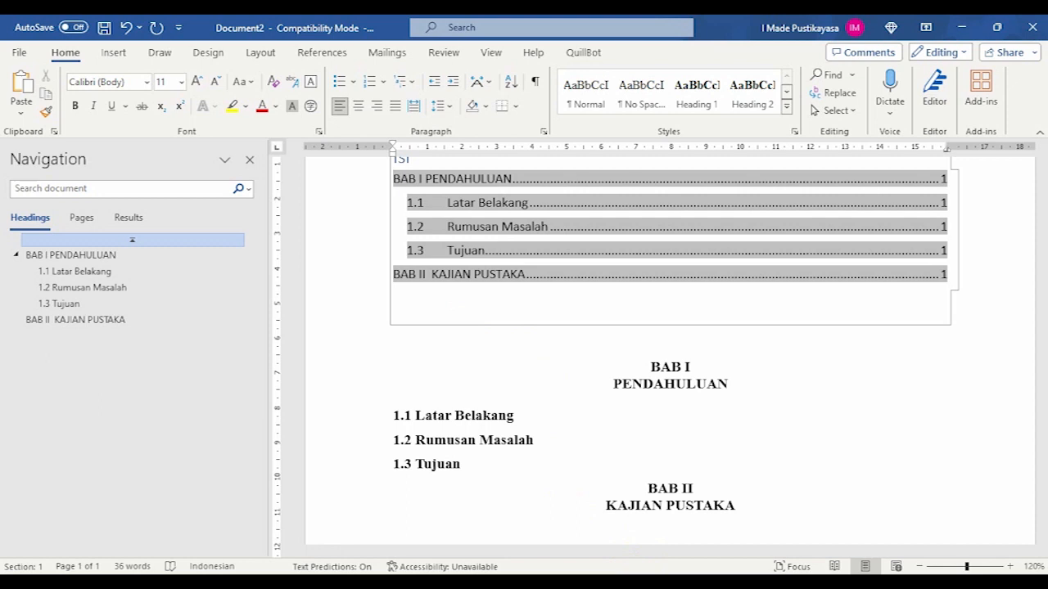
scroll(591, 438, "down", 3)
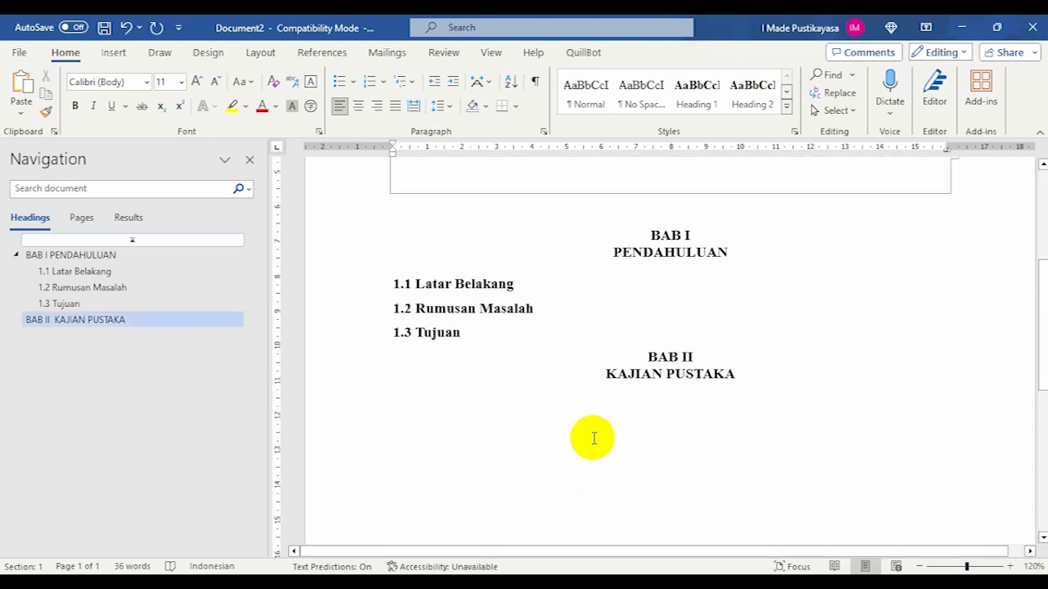